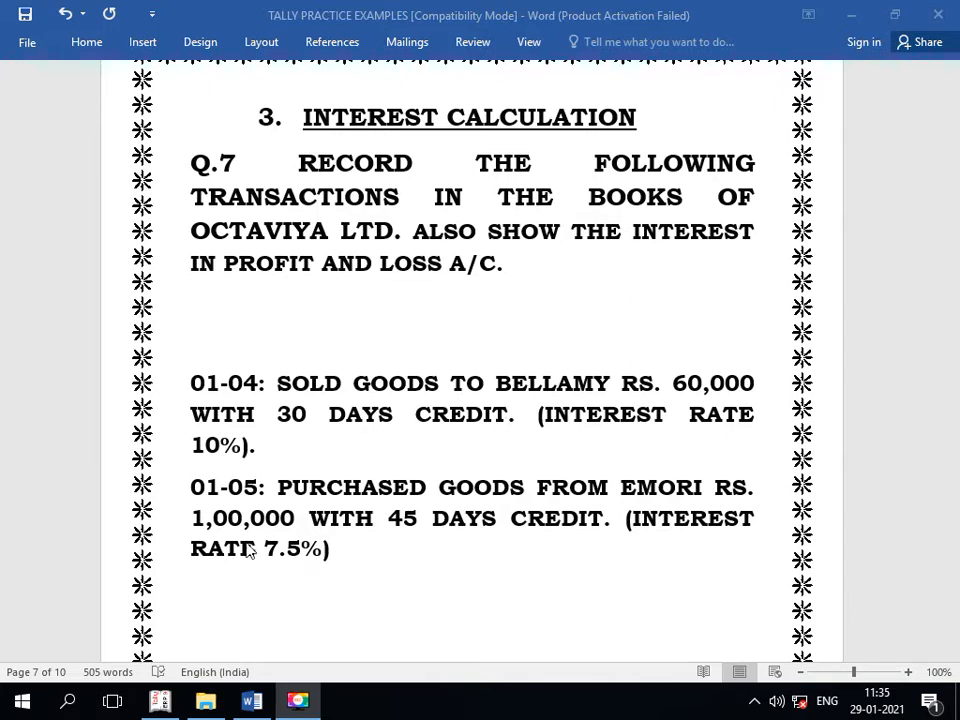
- Highlight the full 01-05 purchase transaction in the exercise text
{"action": "left_click", "coordinate": [203, 482]}
{"action": "left_click_drag", "start_coordinate": [192, 487], "coordinate": [502, 572]}
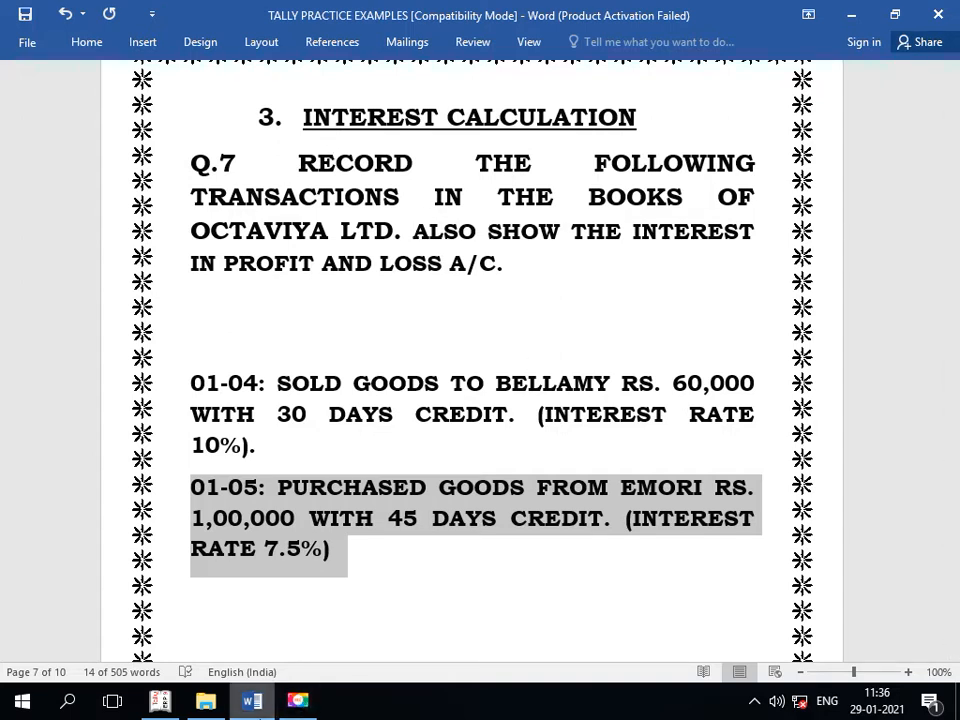
- Switch to Tally.ERP 9 and load the company OCTAVIYA LTD
{"action": "left_click", "coordinate": [166, 704]}
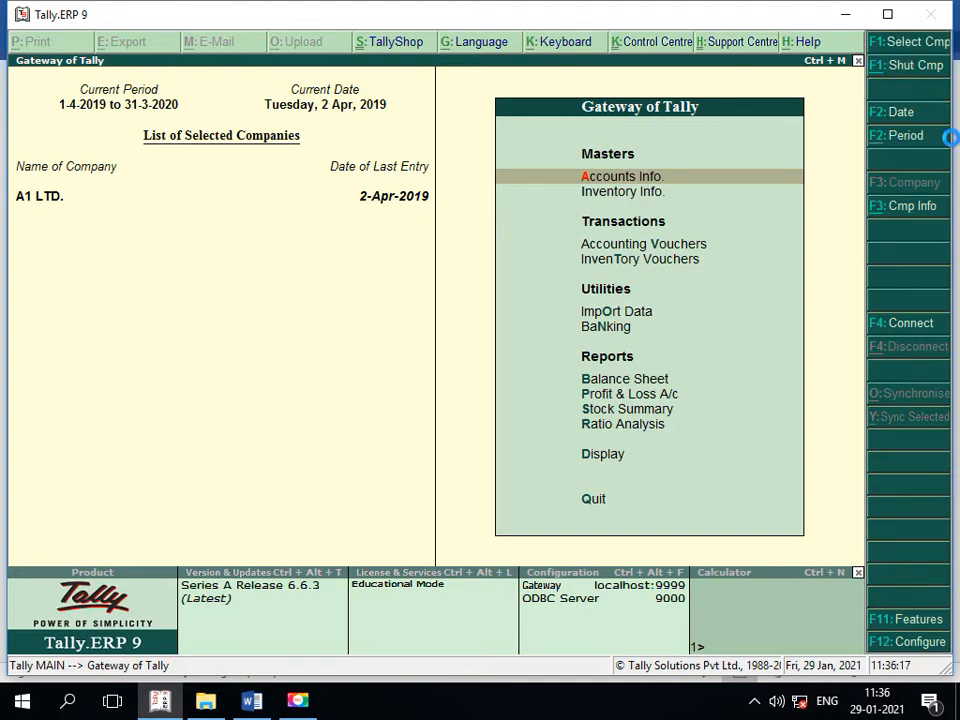
{"action": "left_click", "coordinate": [906, 42]}
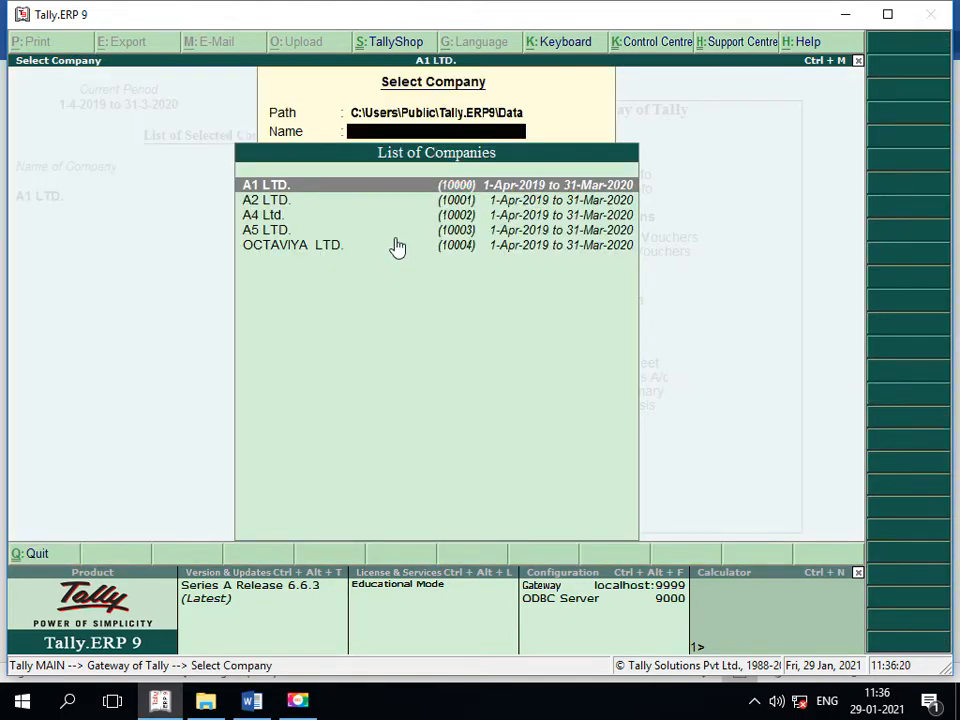
{"action": "left_click", "coordinate": [483, 250]}
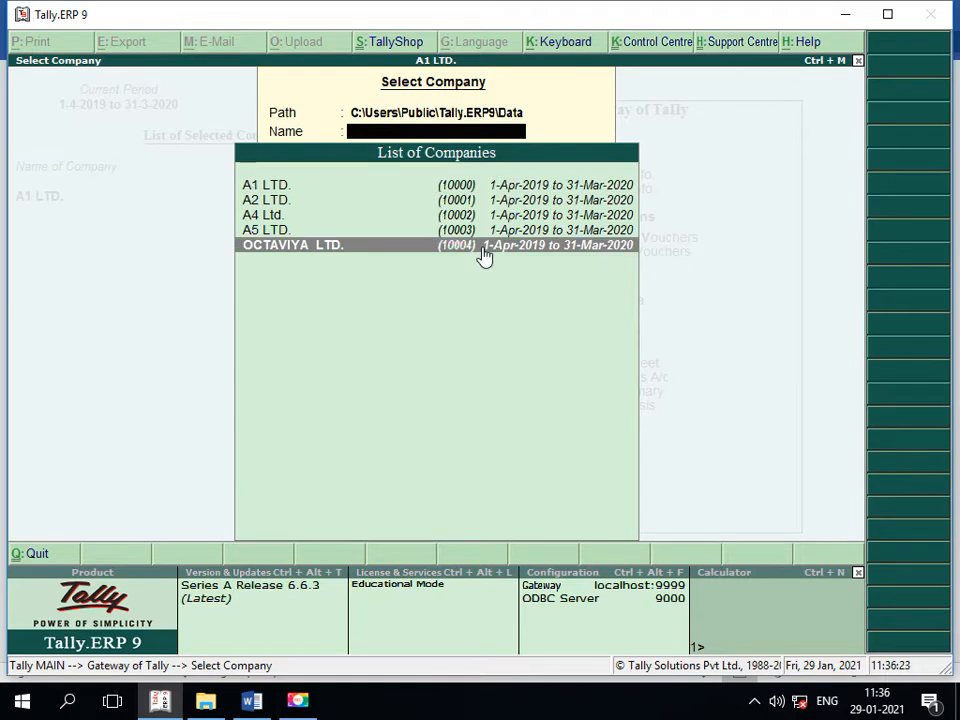
{"action": "left_click", "coordinate": [483, 249]}
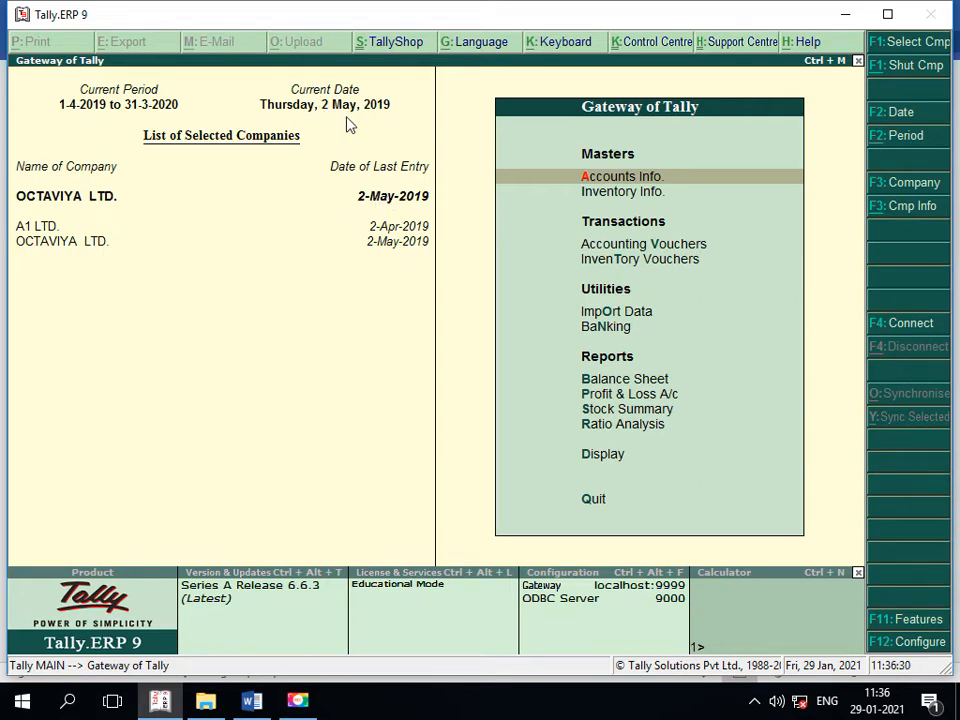
- Change the current date to 1-5-2019 for OCTAVIYA LTD
{"action": "left_click", "coordinate": [893, 118]}
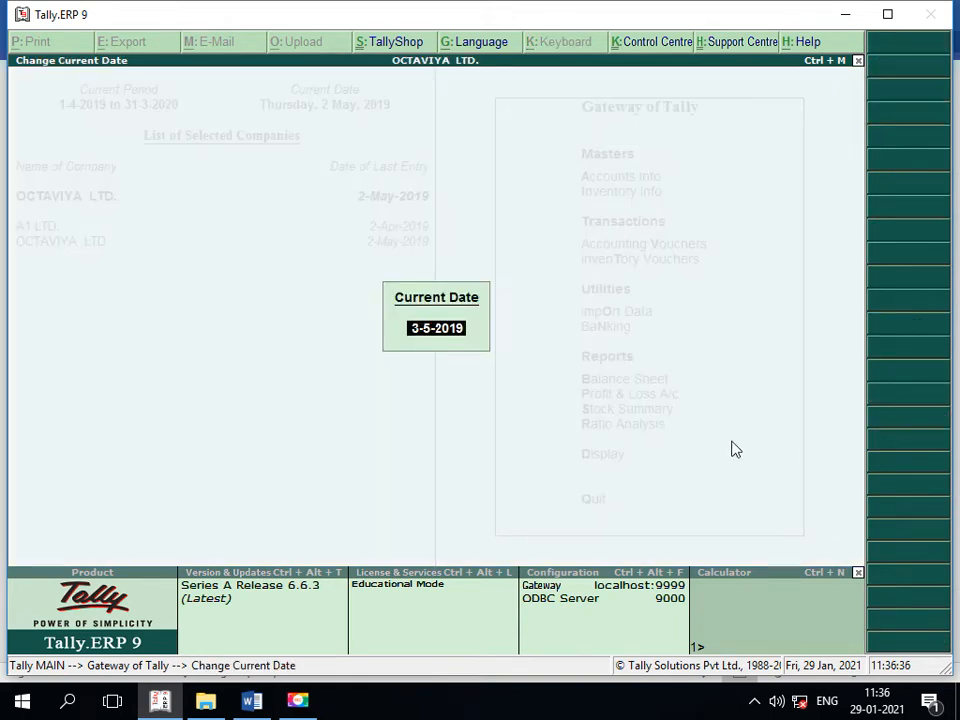
{"action": "type", "text": "1-5"}
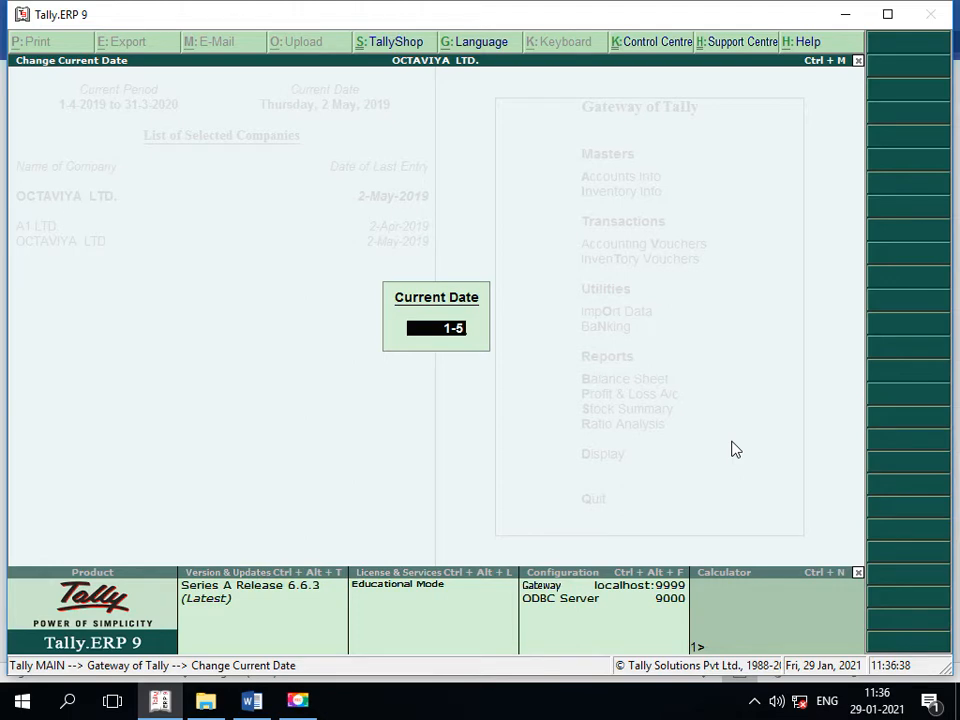
{"action": "key", "text": "Return"}
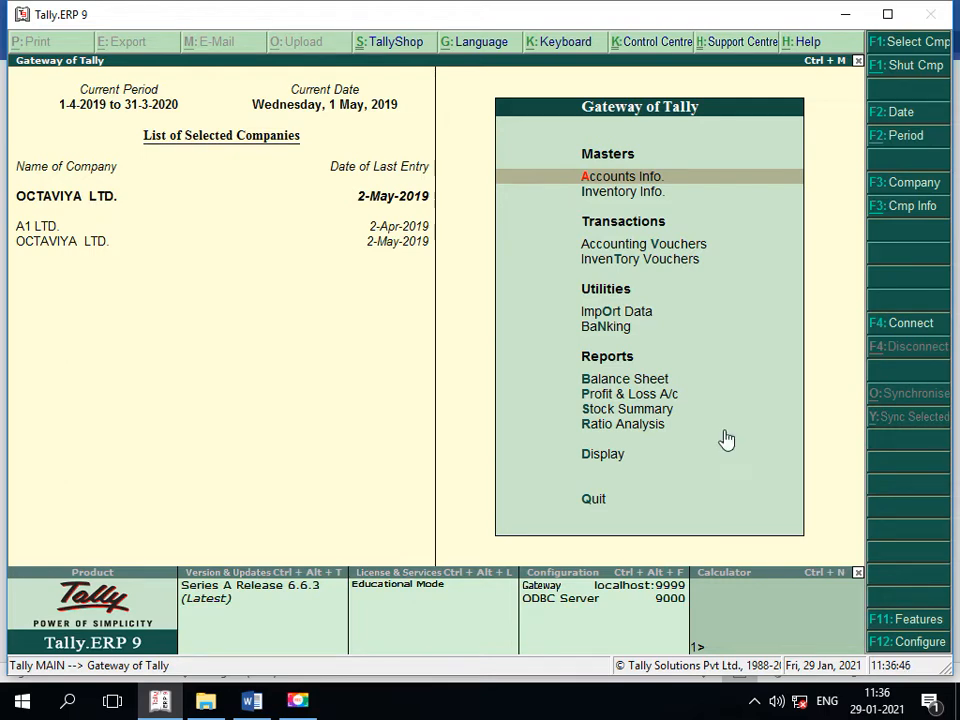
- Review the Accounting Features of OCTAVIYA LTD., checking the bill-wise details and interest calculation settings, and return to the Gateway of Tally
{"action": "left_click", "coordinate": [918, 624]}
{"action": "key", "text": "Return"}
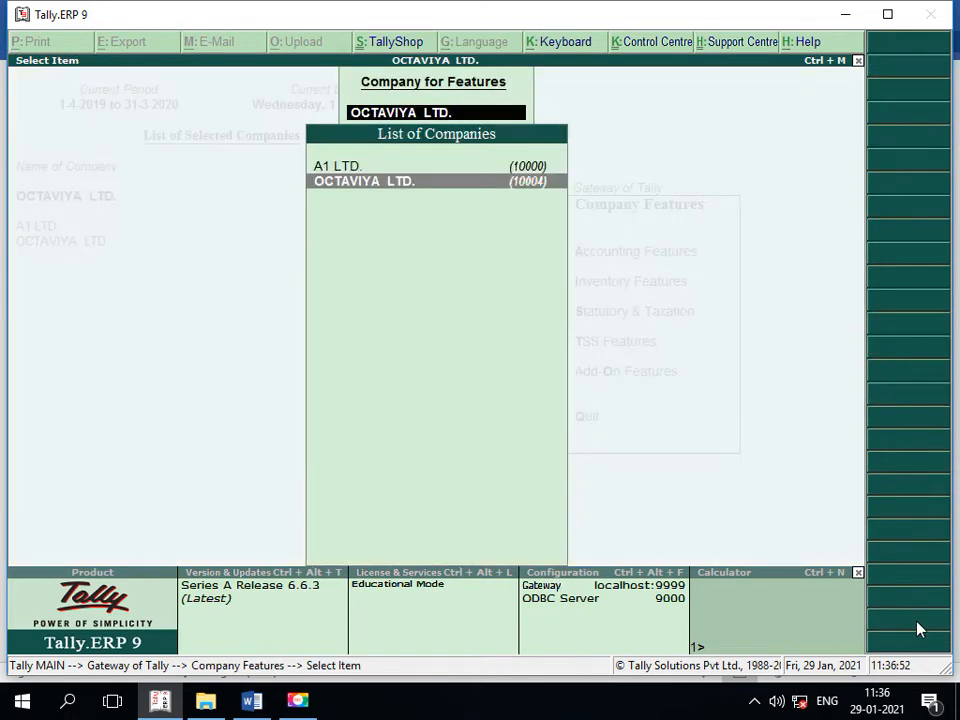
{"action": "key", "text": "Return"}
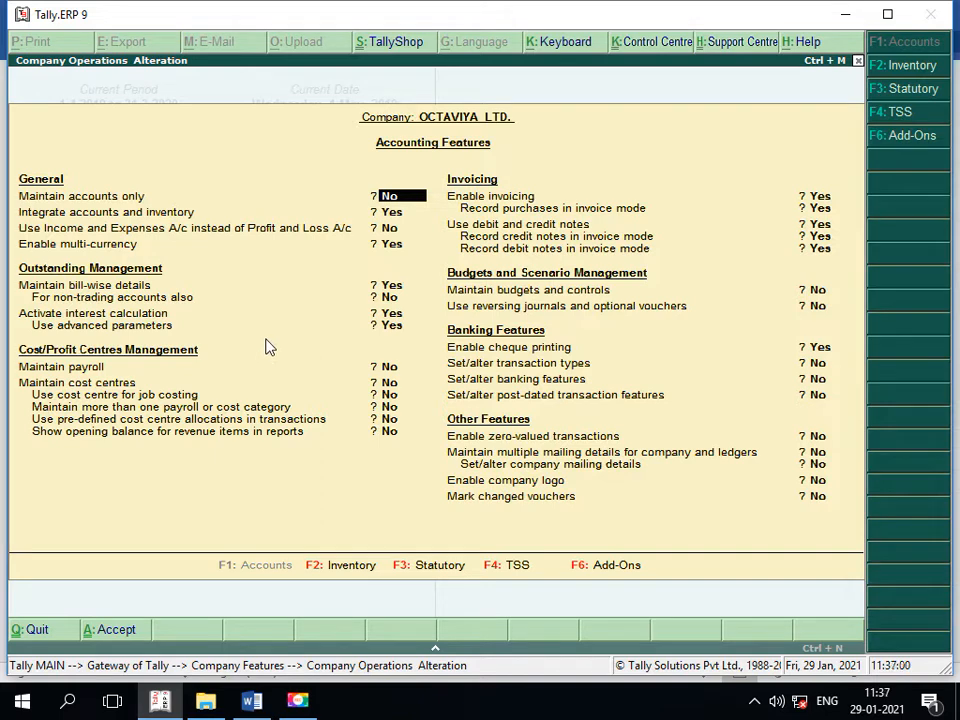
{"action": "key", "text": "Escape"}
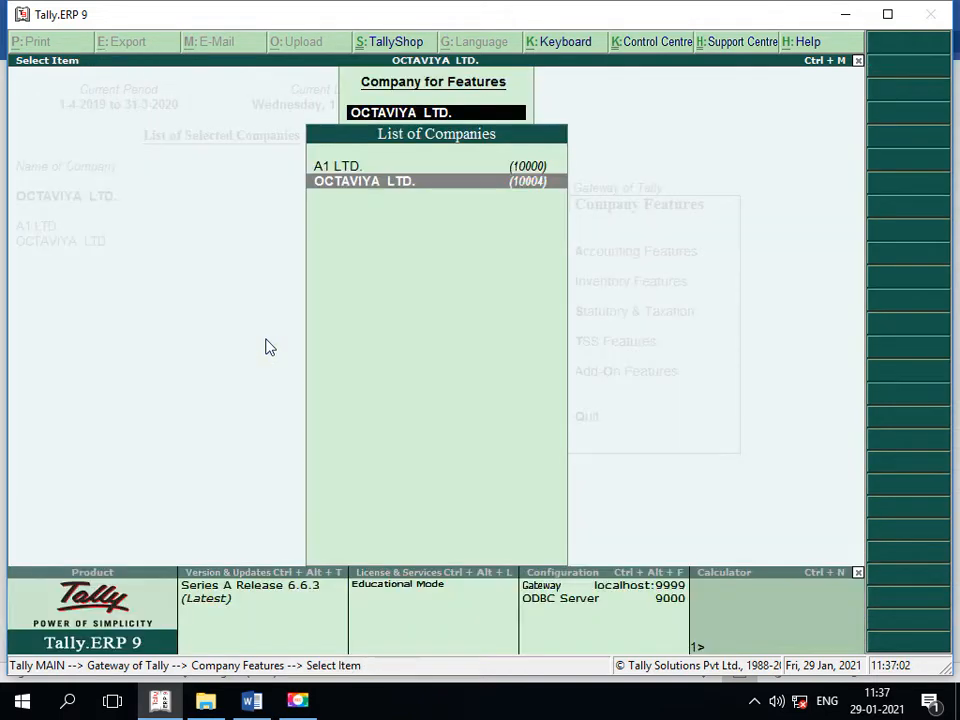
{"action": "key", "text": "Escape"}
{"action": "key", "text": "Escape"}
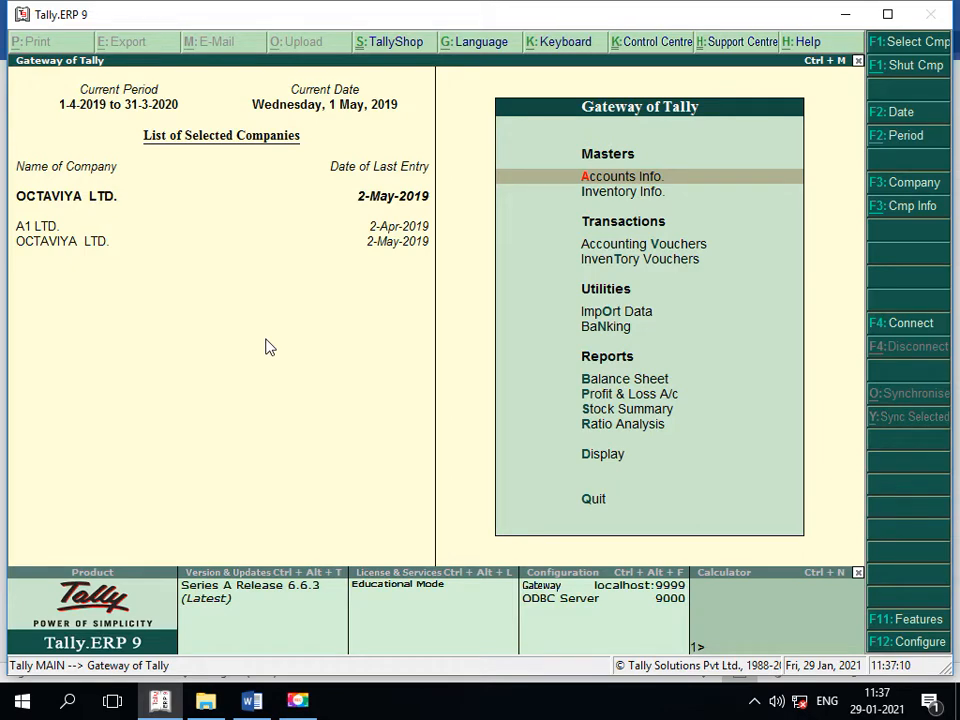
- Begin a new single ledger named Purchase A/c and place it under Purchase Accounts
{"action": "key", "text": "Return"}
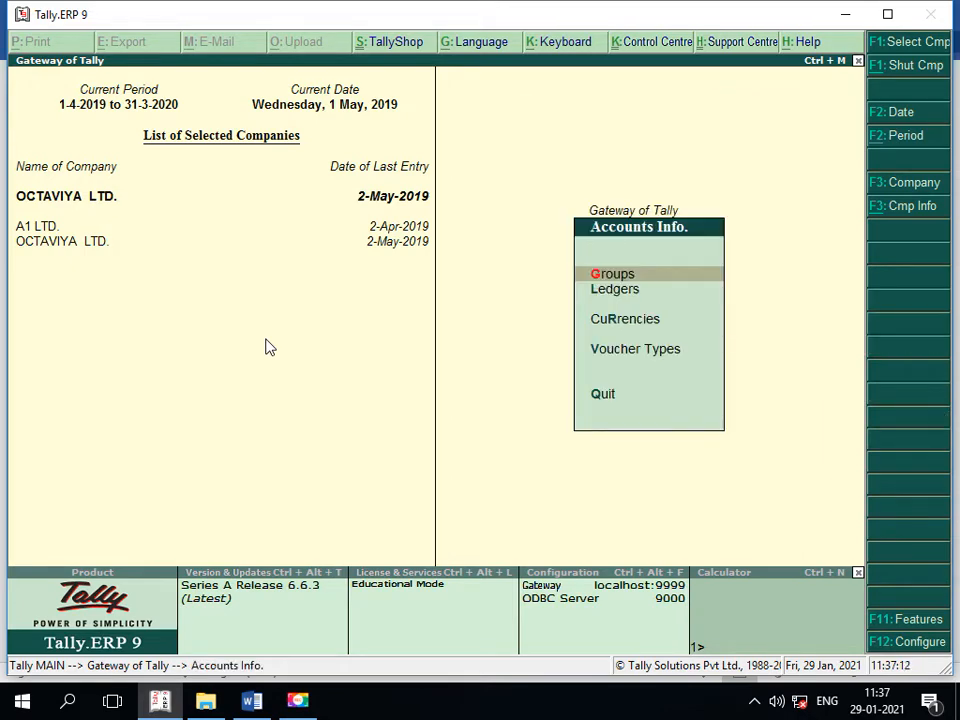
{"action": "key", "text": "Down"}
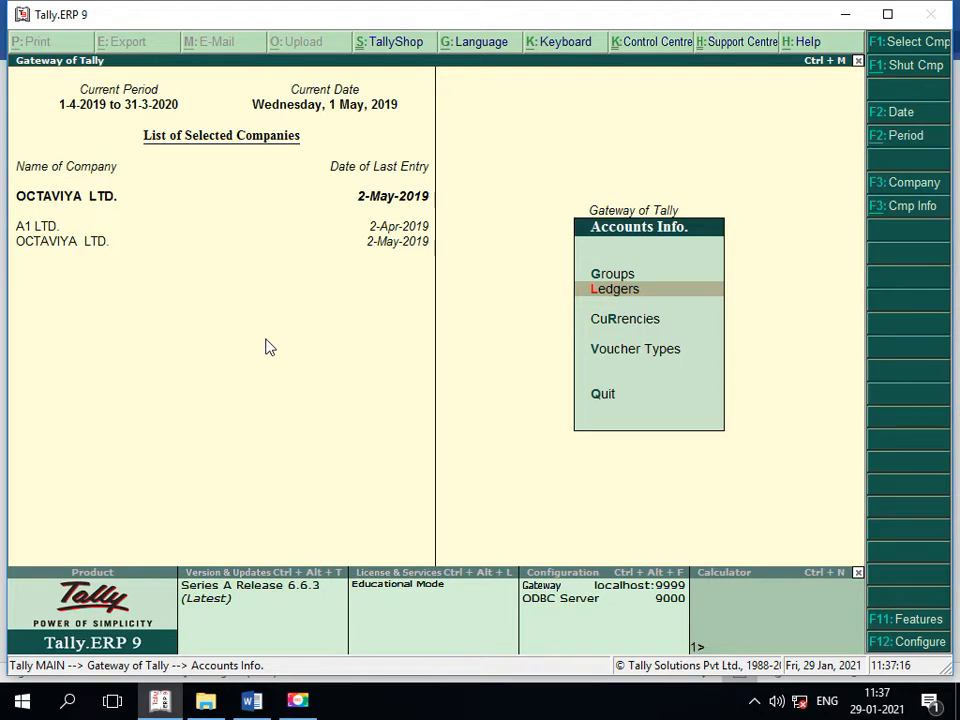
{"action": "key", "text": "Return"}
{"action": "key", "text": "Return"}
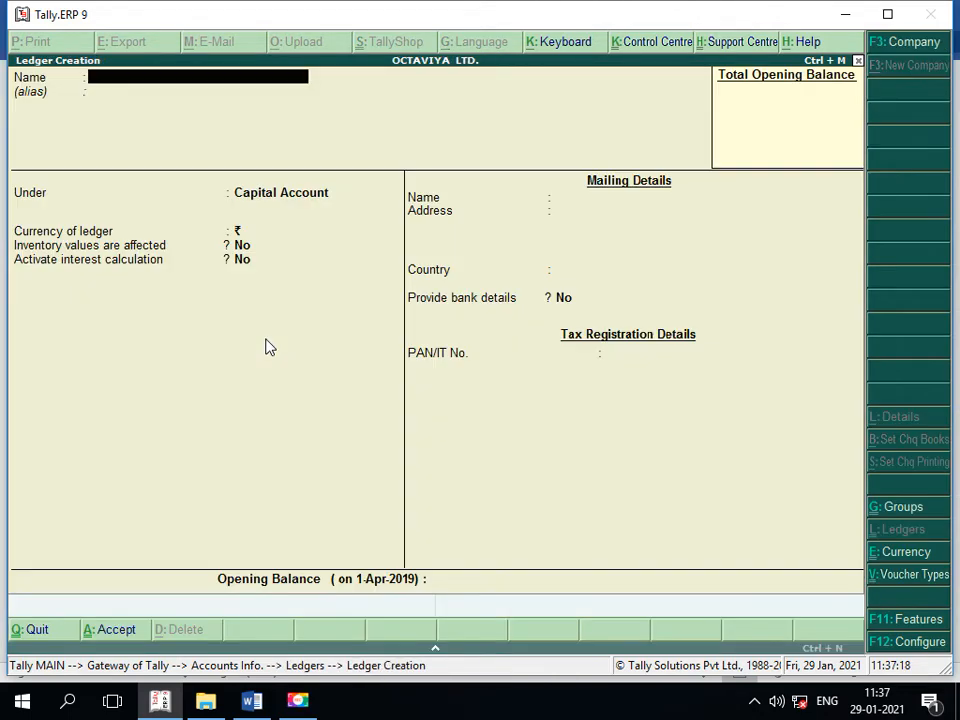
{"action": "type", "text": "Purchase a/c"}
{"action": "key", "text": "Return"}
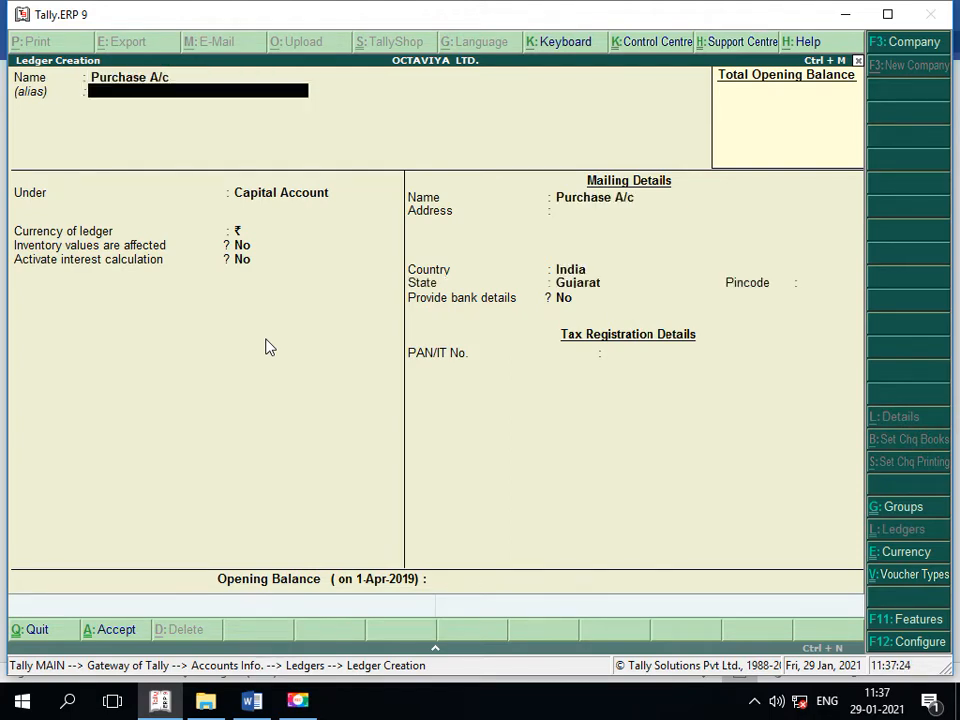
{"action": "key", "text": "Return"}
{"action": "type", "text": "Pu"}
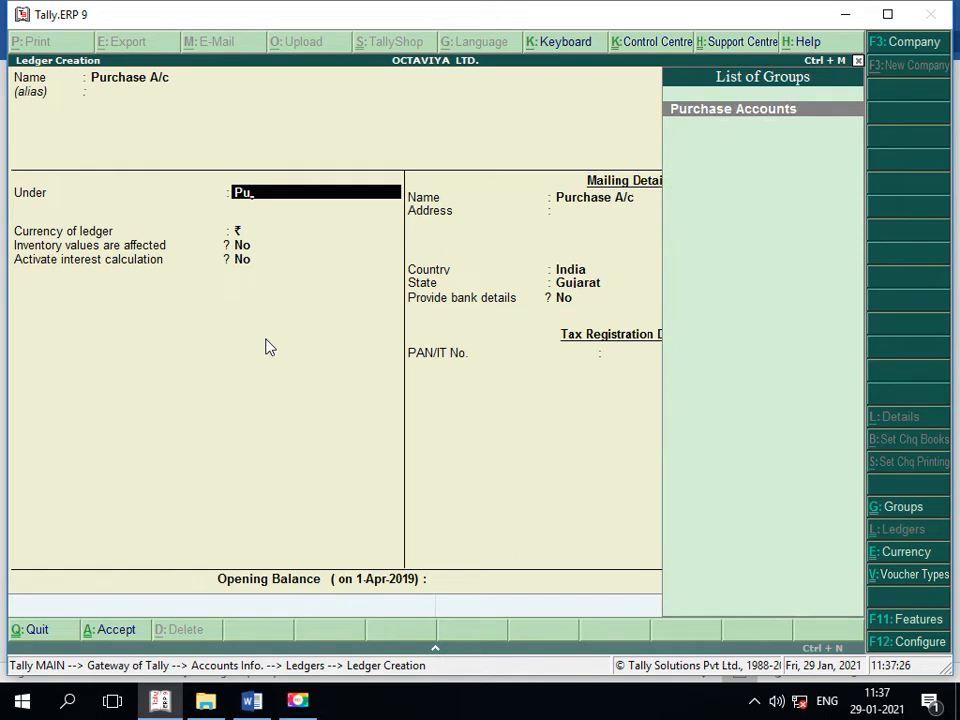
{"action": "key", "text": "Return"}
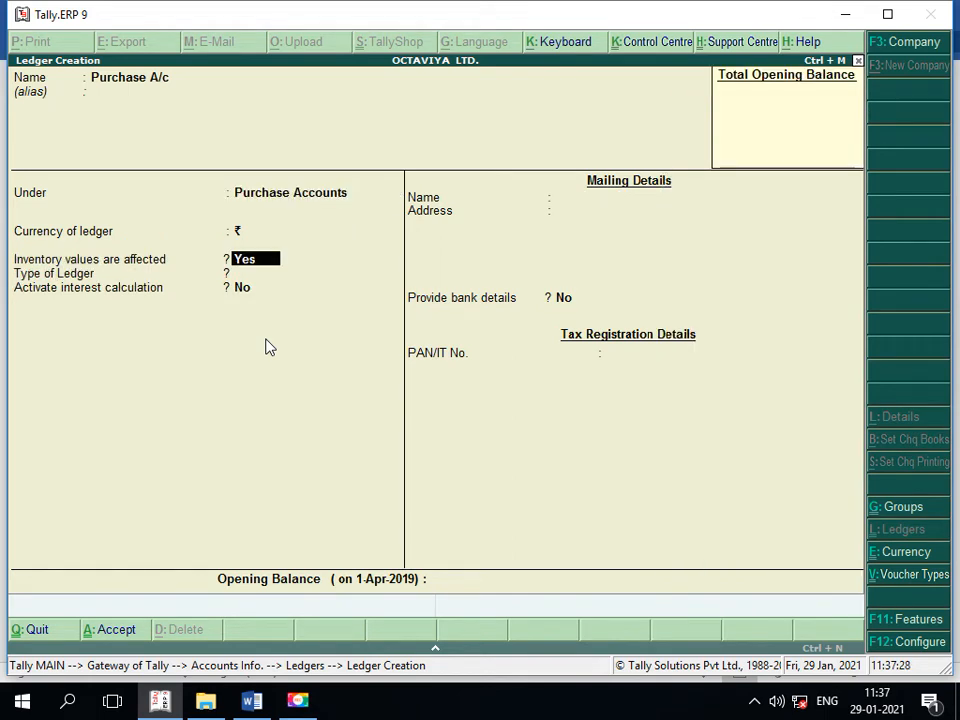
- Keep inventory values affected, choose Not Applicable as ledger type, leave interest calculation off, and save the Purchase A/c ledger
{"action": "key", "text": "Return"}
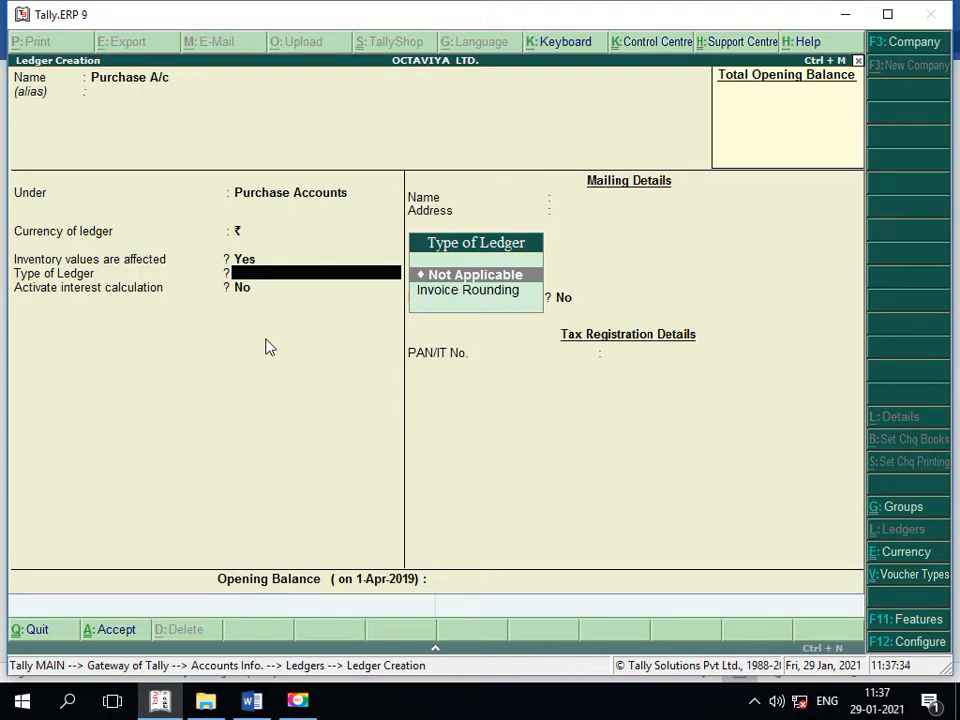
{"action": "key", "text": "Return"}
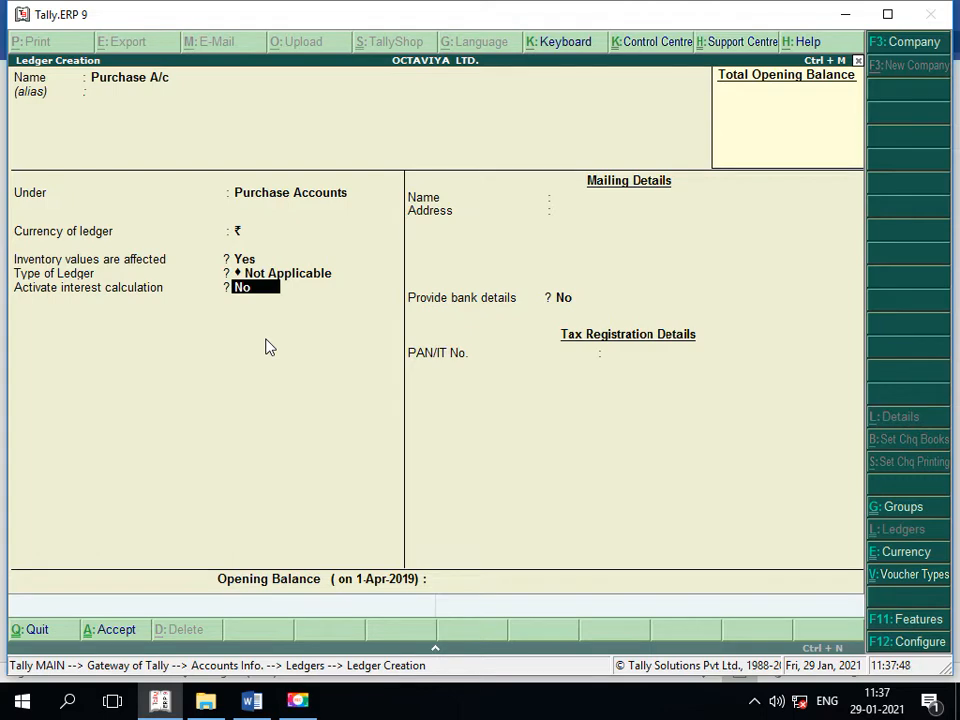
{"action": "key", "text": "Return"}
{"action": "key", "text": "Return"}
{"action": "key", "text": "Return"}
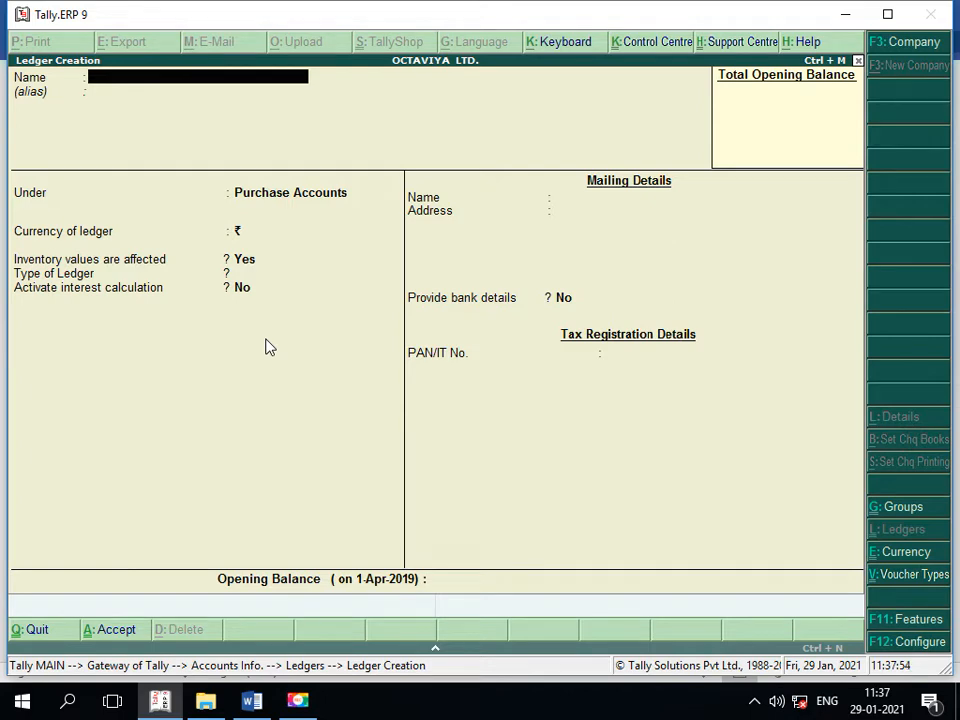
- Begin a ledger named after the supplier in the 01-05 transaction and place it under Sundry Creditors
{"action": "type", "text": "Emori A/c"}
{"action": "key", "text": "Return"}
{"action": "key", "text": "Return"}
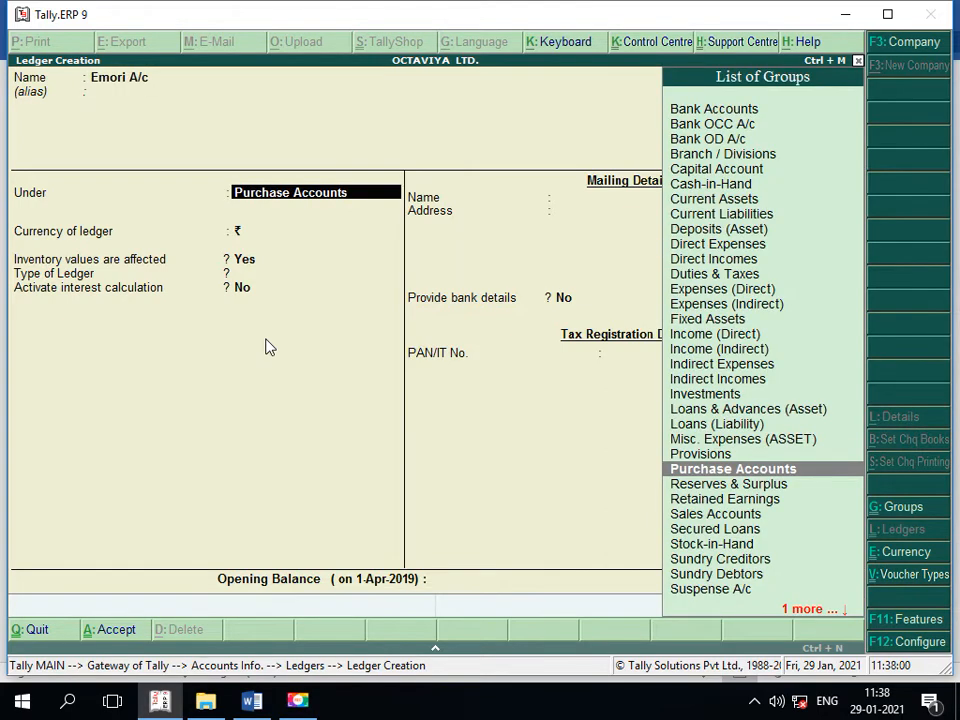
{"action": "type", "text": "S"}
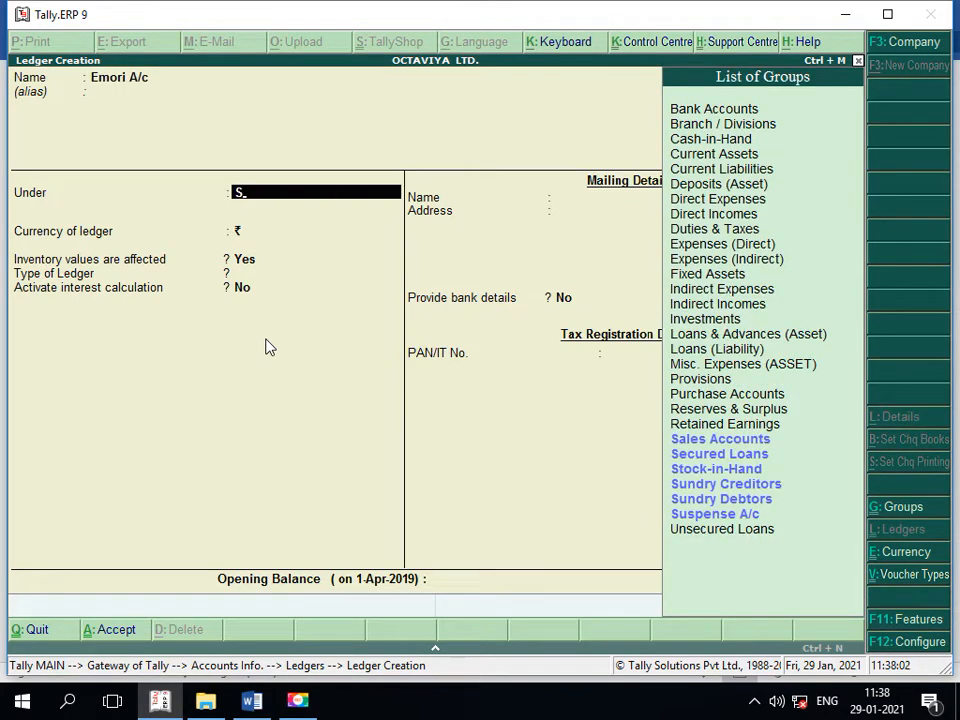
{"action": "key", "text": "Down"}
{"action": "key", "text": "Down"}
{"action": "key", "text": "Down"}
{"action": "key", "text": "Down"}
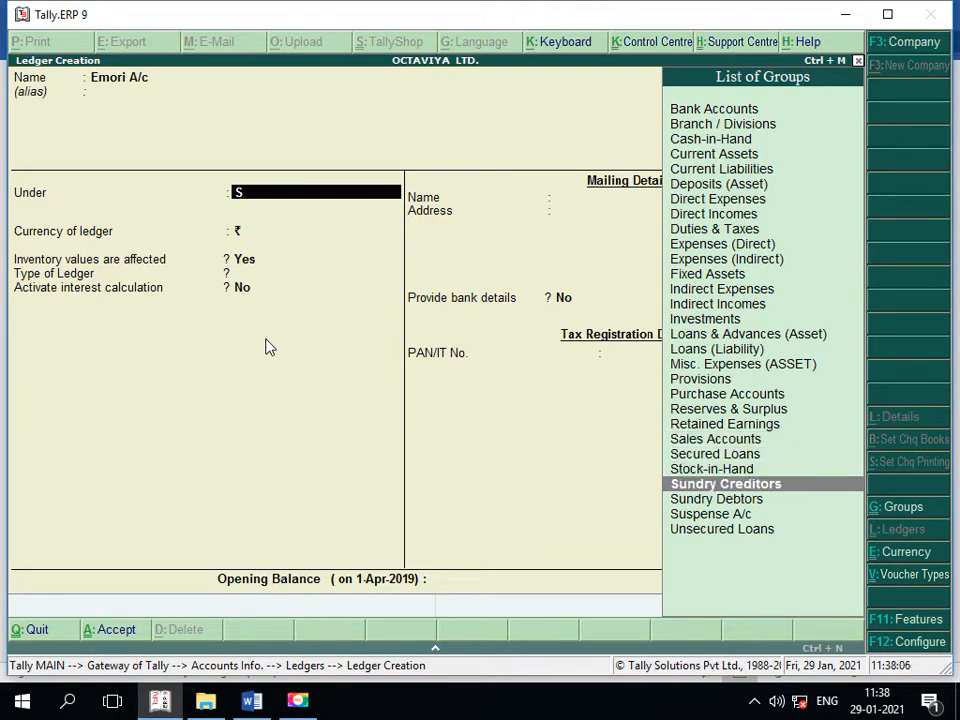
{"action": "key", "text": "Return"}
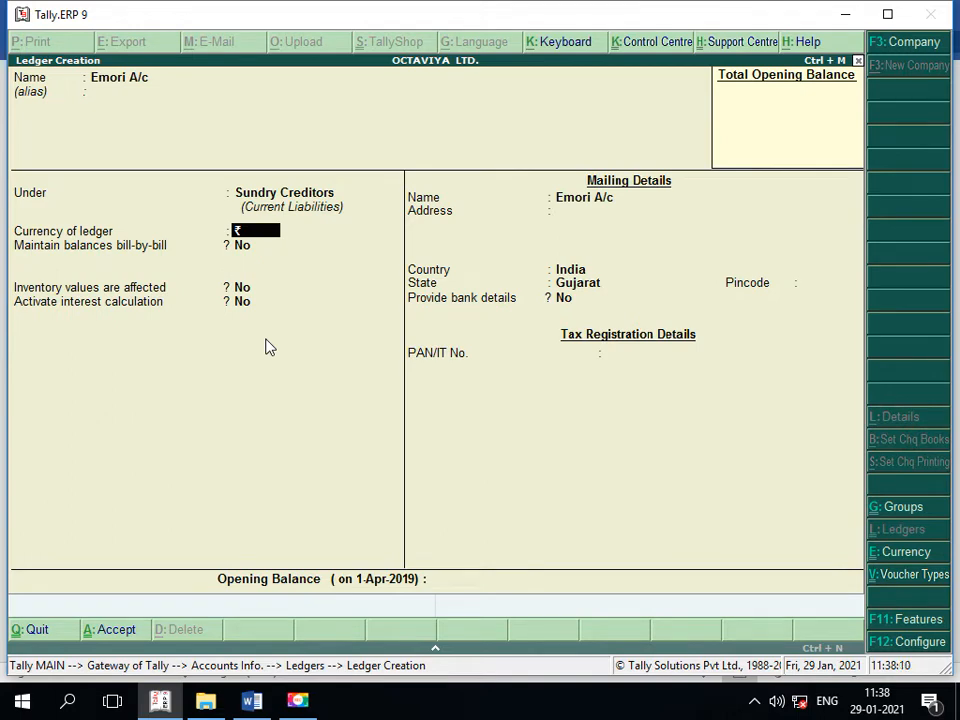
- Enable bill-by-bill balances for the supplier ledger with no default credit period, and activate interest calculation
{"action": "key", "text": "Return"}
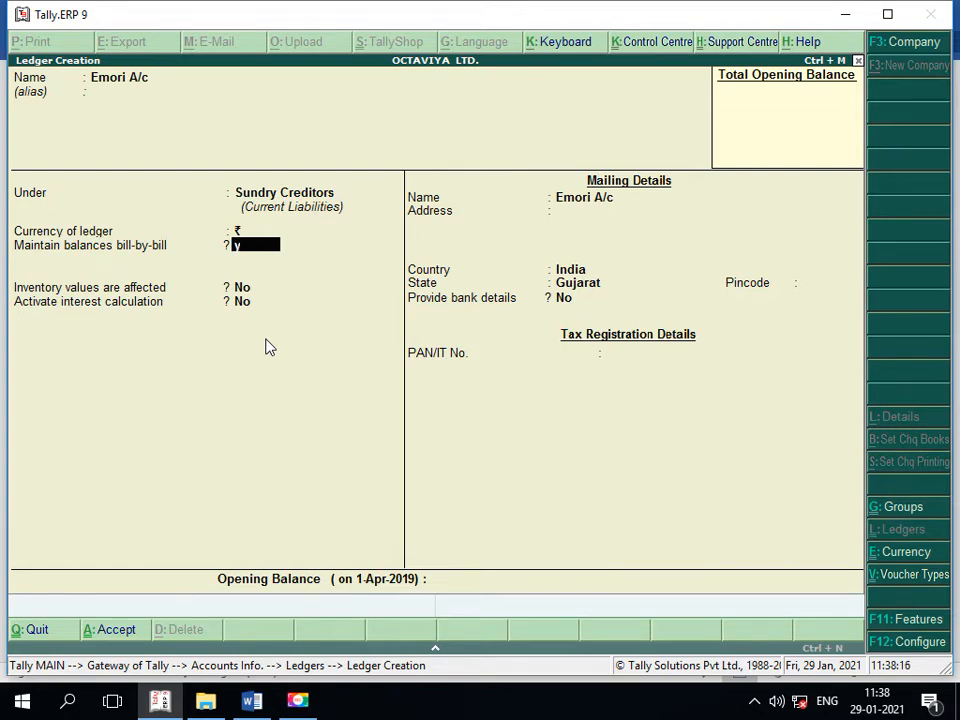
{"action": "key", "text": "y"}
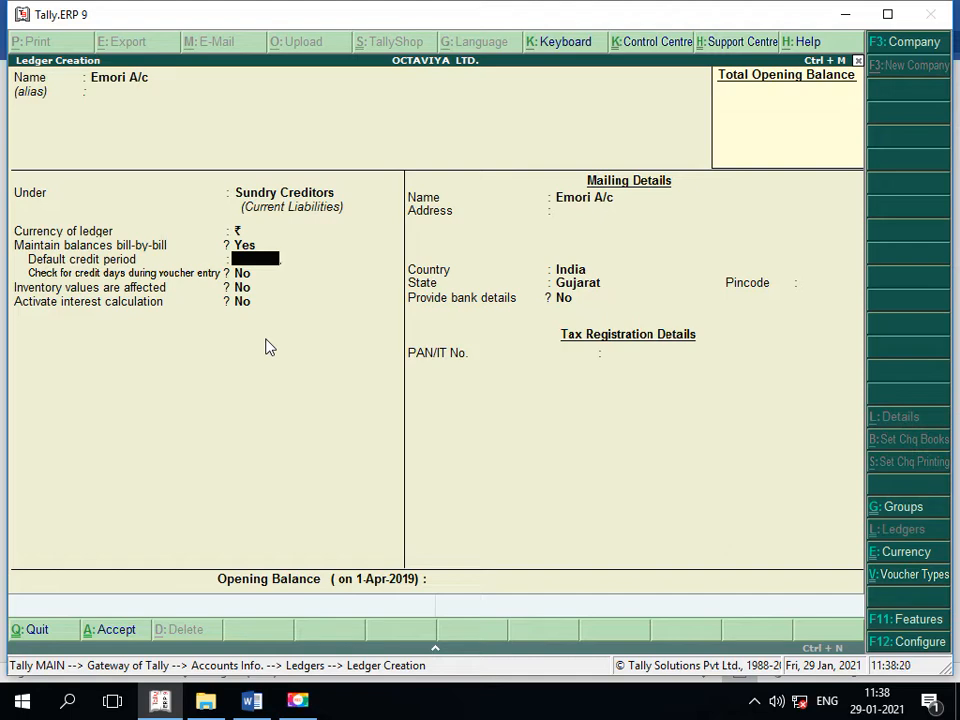
{"action": "key", "text": "Return"}
{"action": "key", "text": "Return"}
{"action": "key", "text": "Return"}
{"action": "key", "text": "Return"}
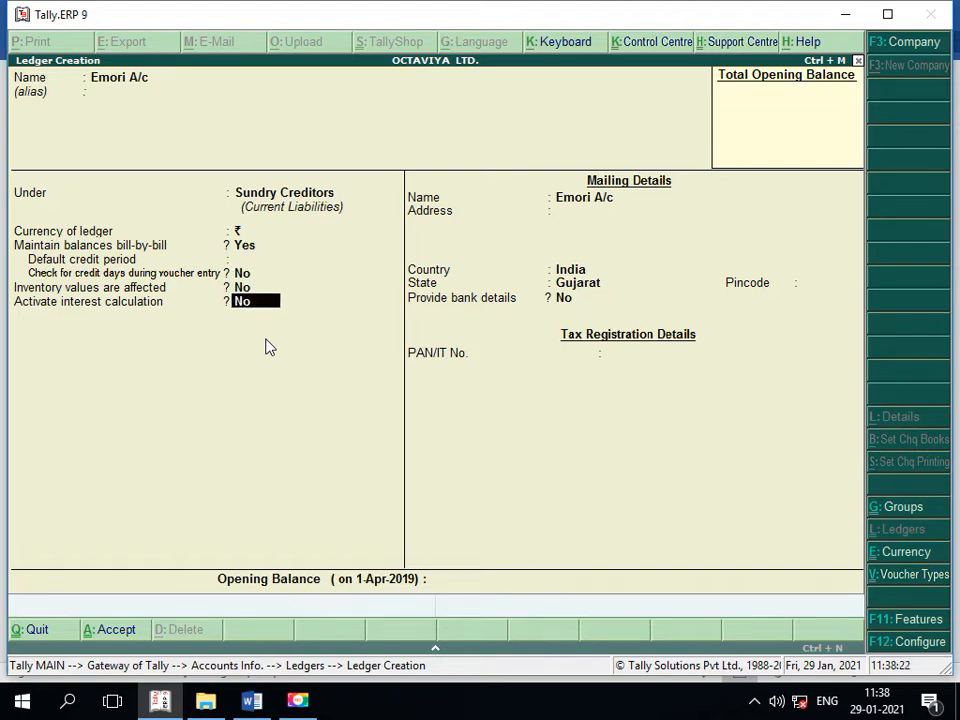
{"action": "key", "text": "BackSpace"}
{"action": "type", "text": "y"}
{"action": "key", "text": "Return"}
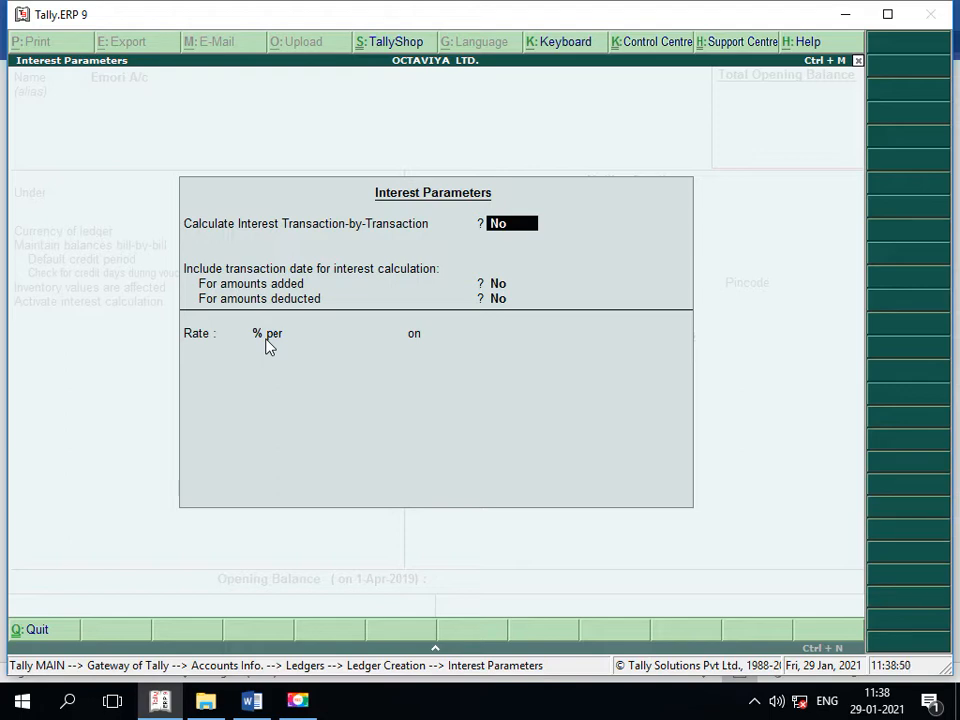
- Calculate interest transaction-by-transaction, without overriding parameters per transaction or including the transaction date for added or deducted amounts
{"action": "type", "text": "y"}
{"action": "key", "text": "Return"}
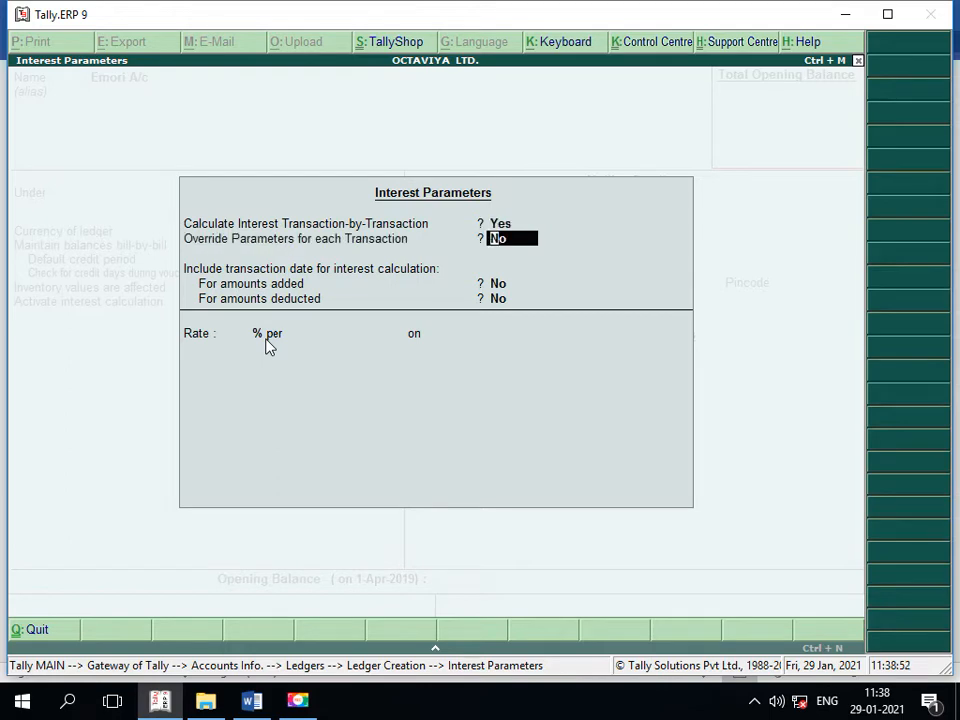
{"action": "key", "text": "Return"}
{"action": "key", "text": "Return"}
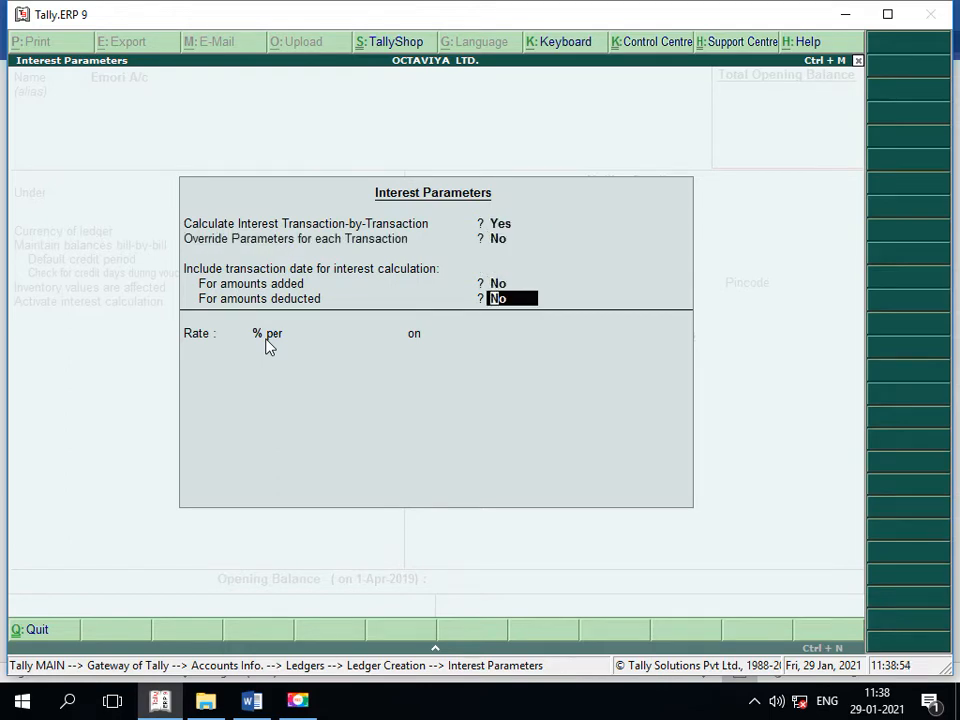
{"action": "key", "text": "Return"}
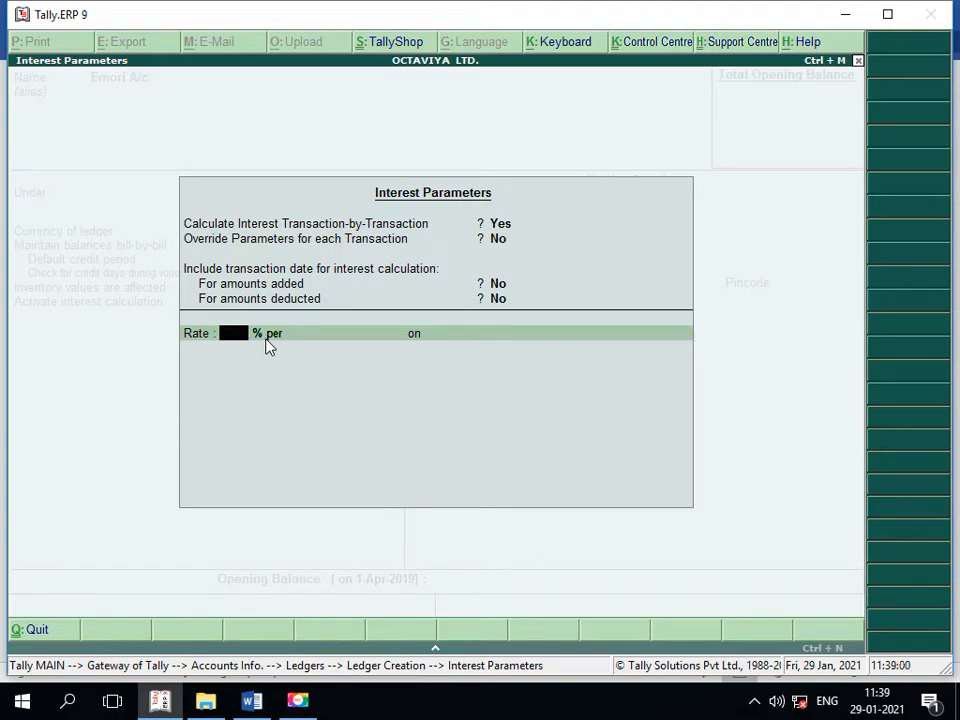
- Set the supplier's interest rate to 7.5% per Calendar Month
{"action": "type", "text": "7.5"}
{"action": "key", "text": "Return"}
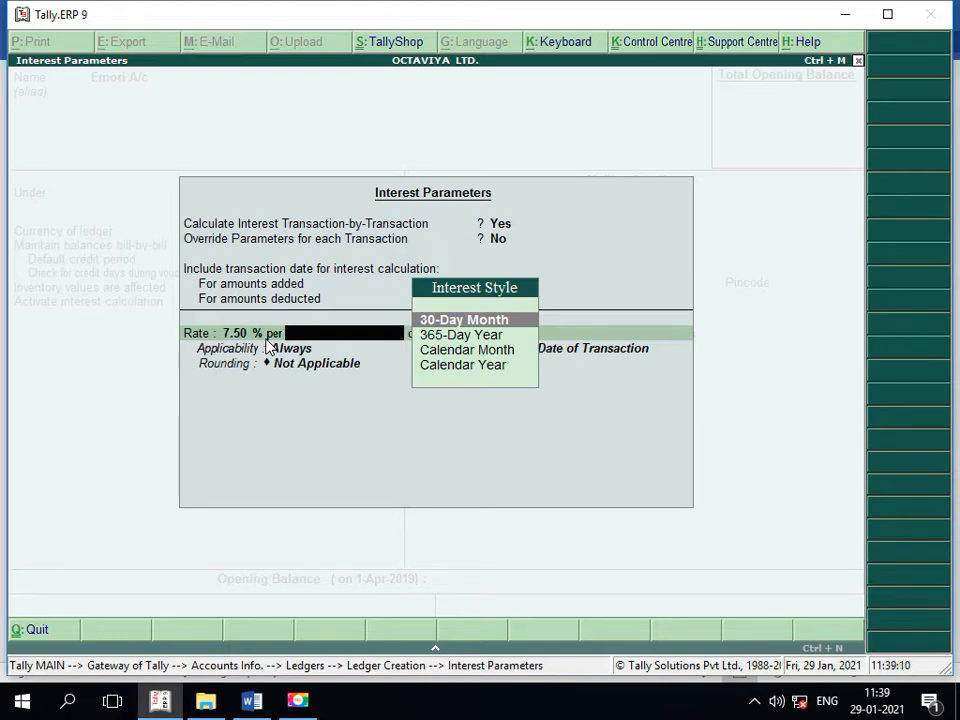
{"action": "key", "text": "Down"}
{"action": "key", "text": "Down"}
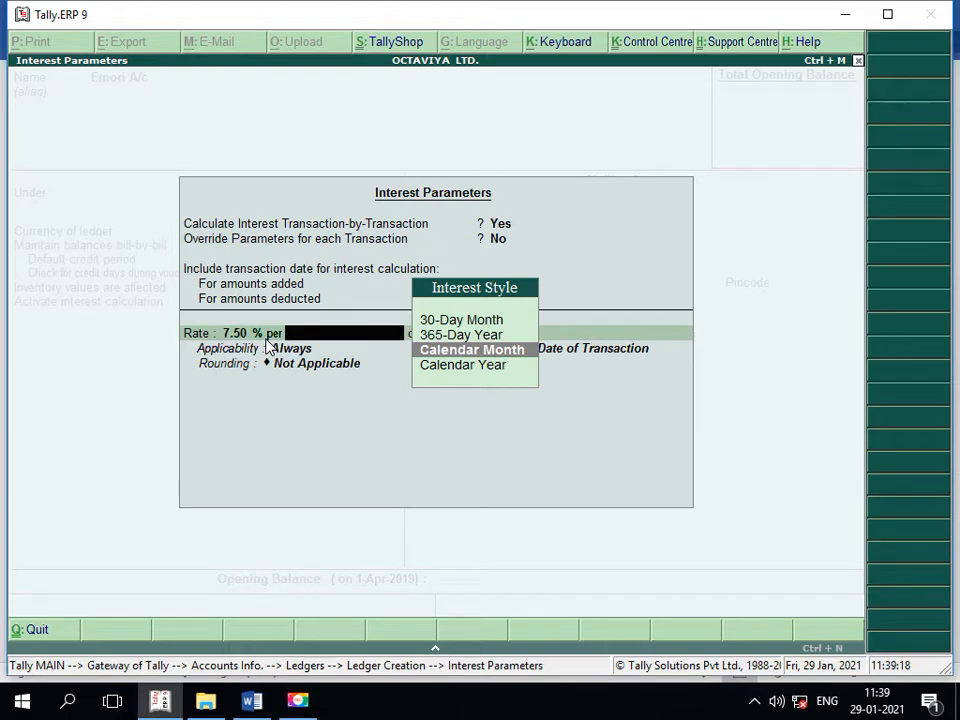
{"action": "key", "text": "Return"}
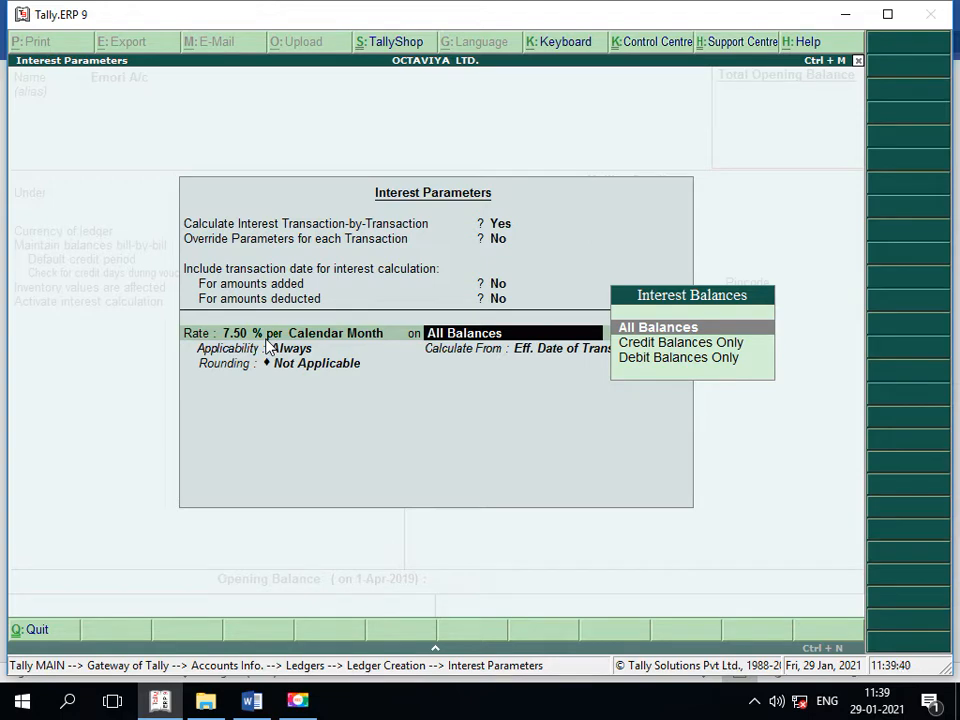
- Apply the supplier's interest to Credit Balances Only, applicable Past Due Date by 45 days
{"action": "key", "text": "Down"}
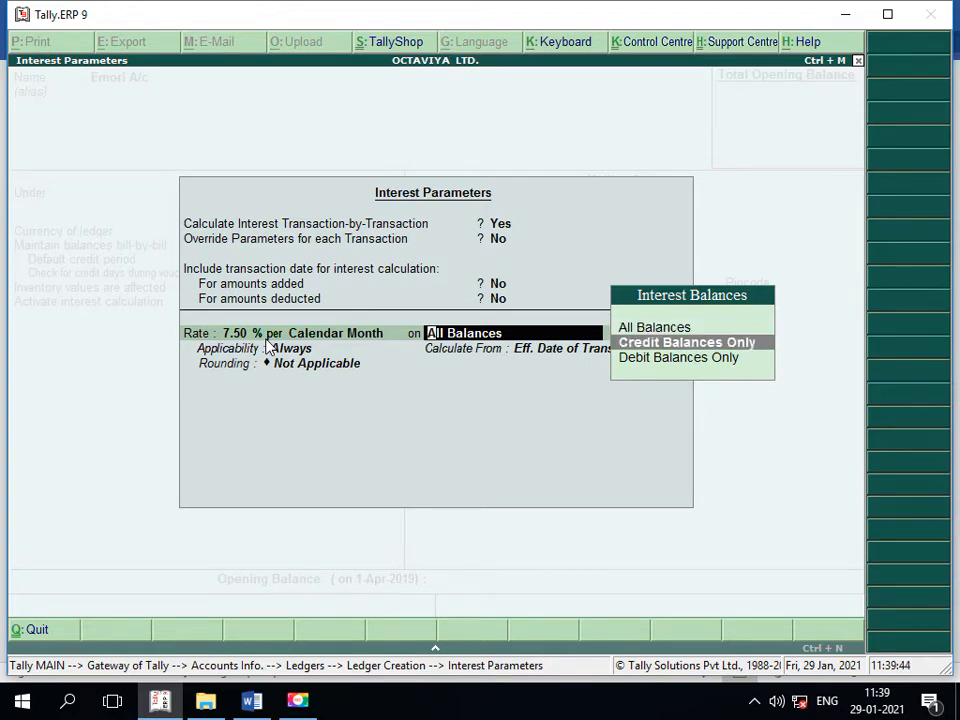
{"action": "key", "text": "Return"}
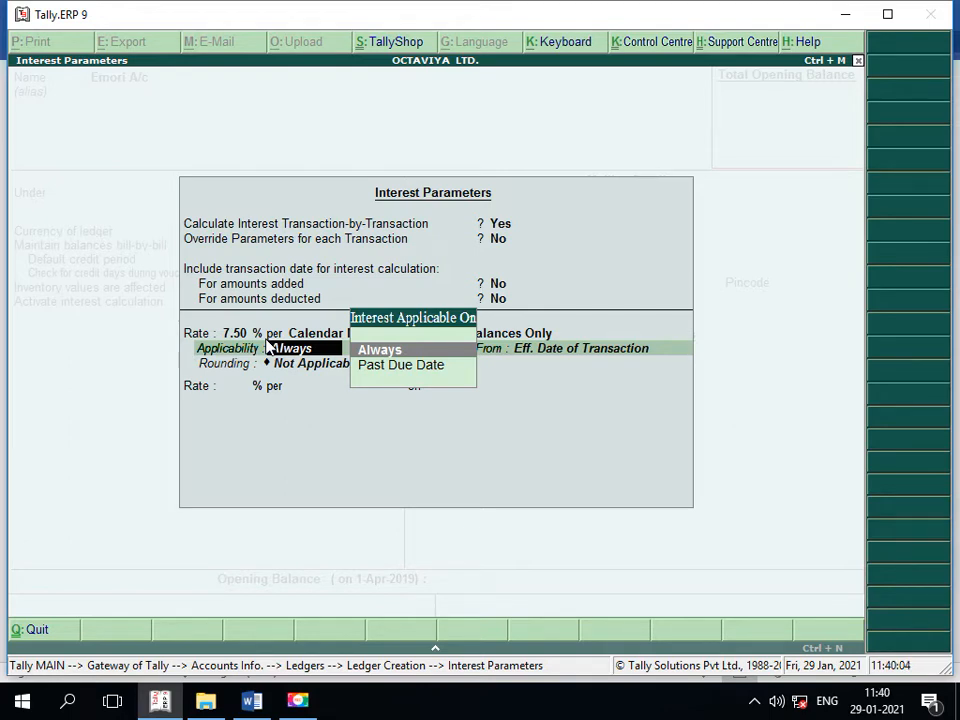
{"action": "key", "text": "Down"}
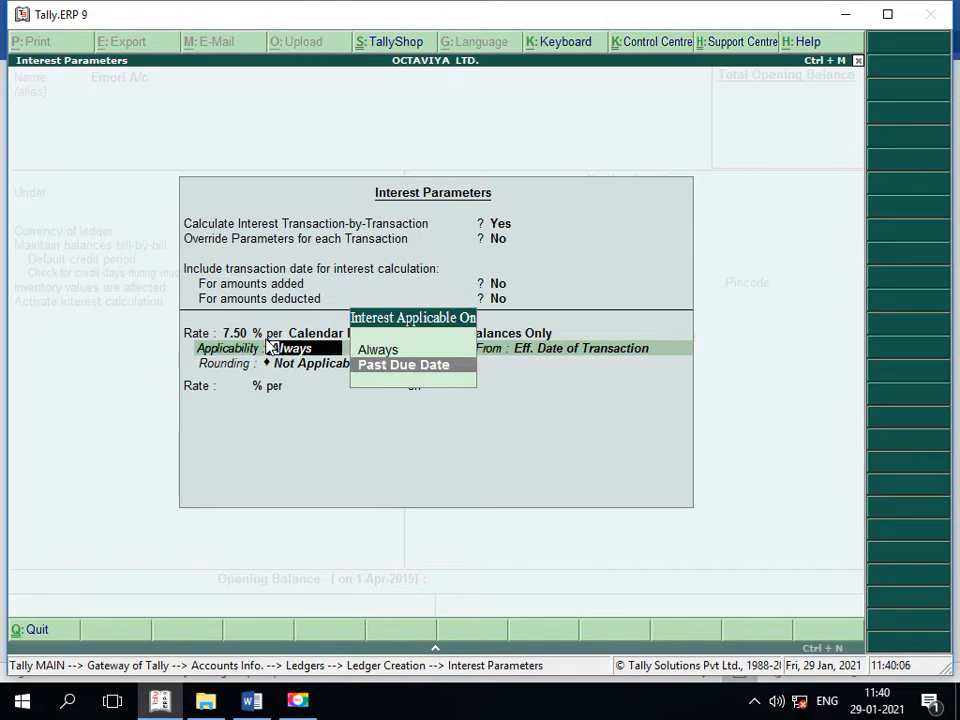
{"action": "key", "text": "Return"}
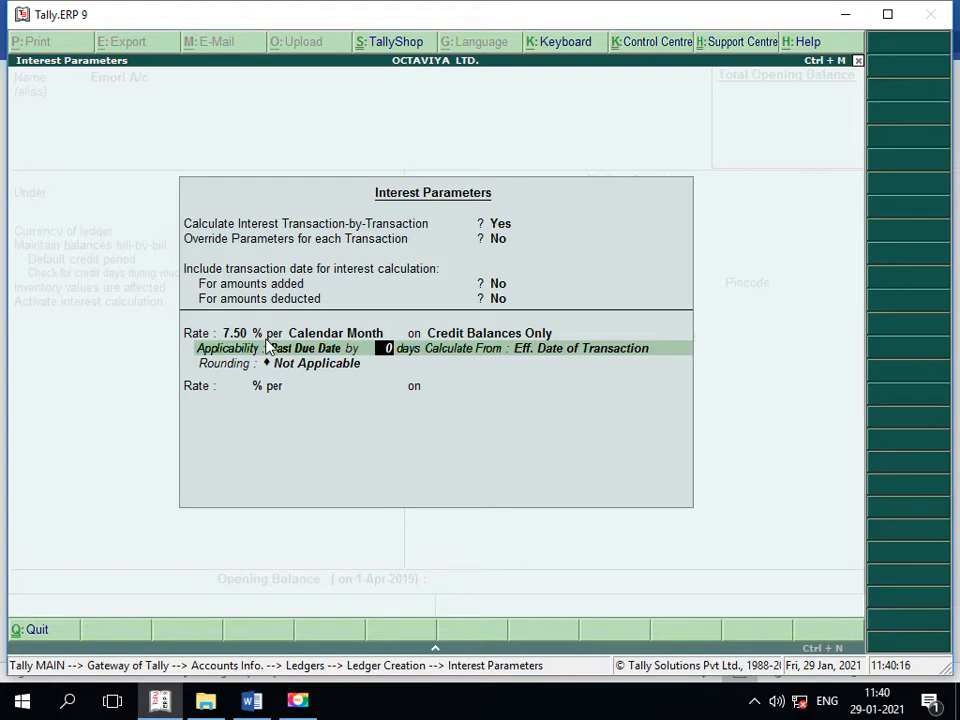
{"action": "type", "text": "45"}
{"action": "key", "text": "Return"}
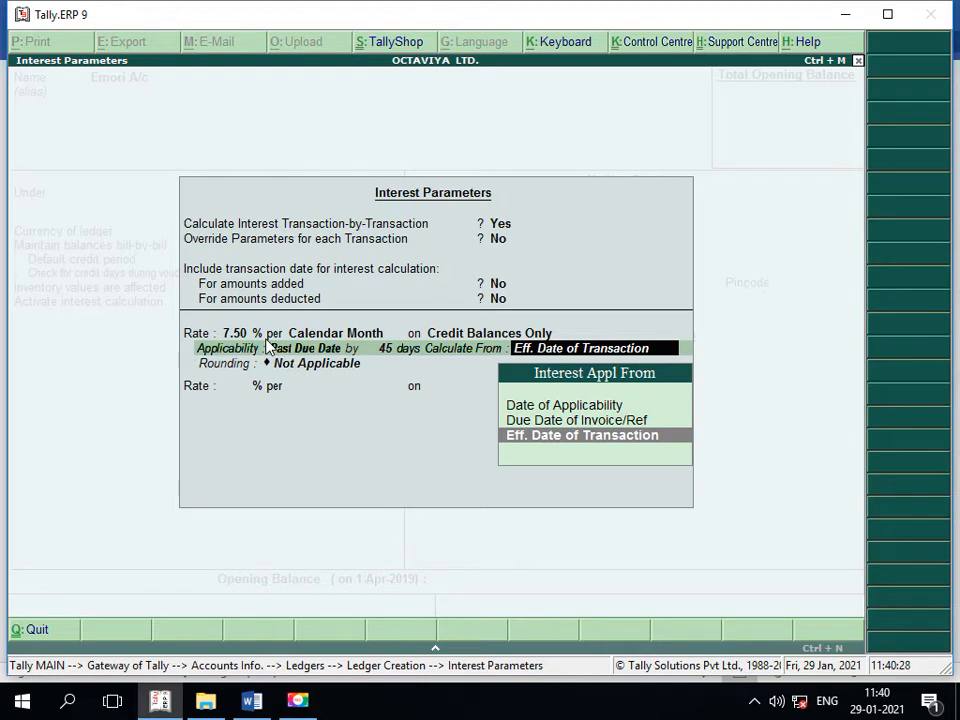
- Calculate the interest from the Date of Applicability without rounding, and finish the interest parameters with no second rate
{"action": "key", "text": "Up"}
{"action": "key", "text": "Up"}
{"action": "key", "text": "Return"}
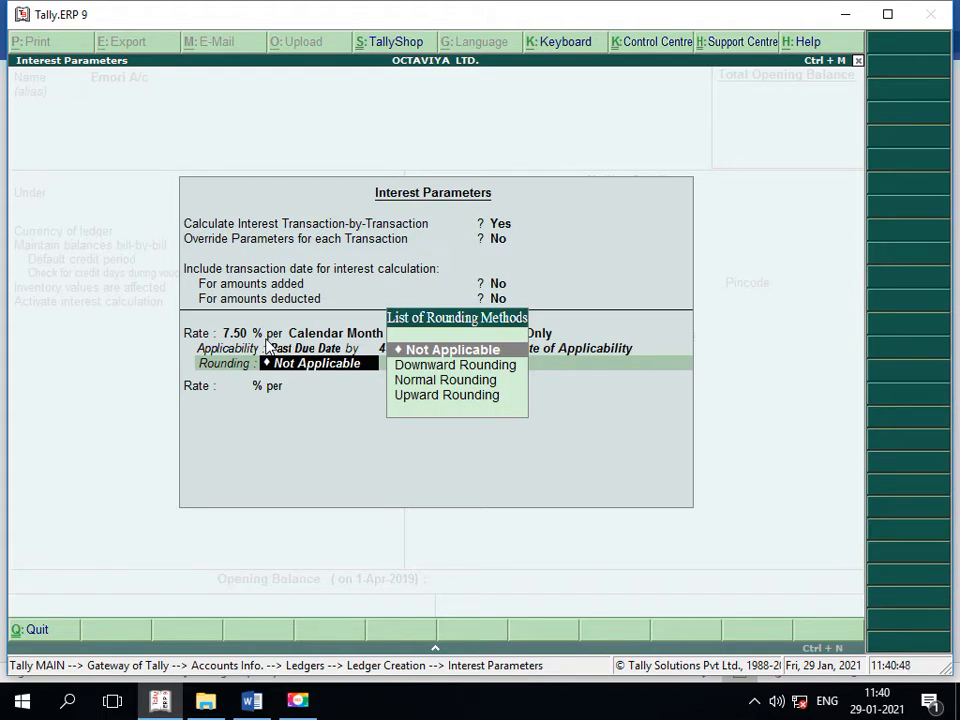
{"action": "key", "text": "Return"}
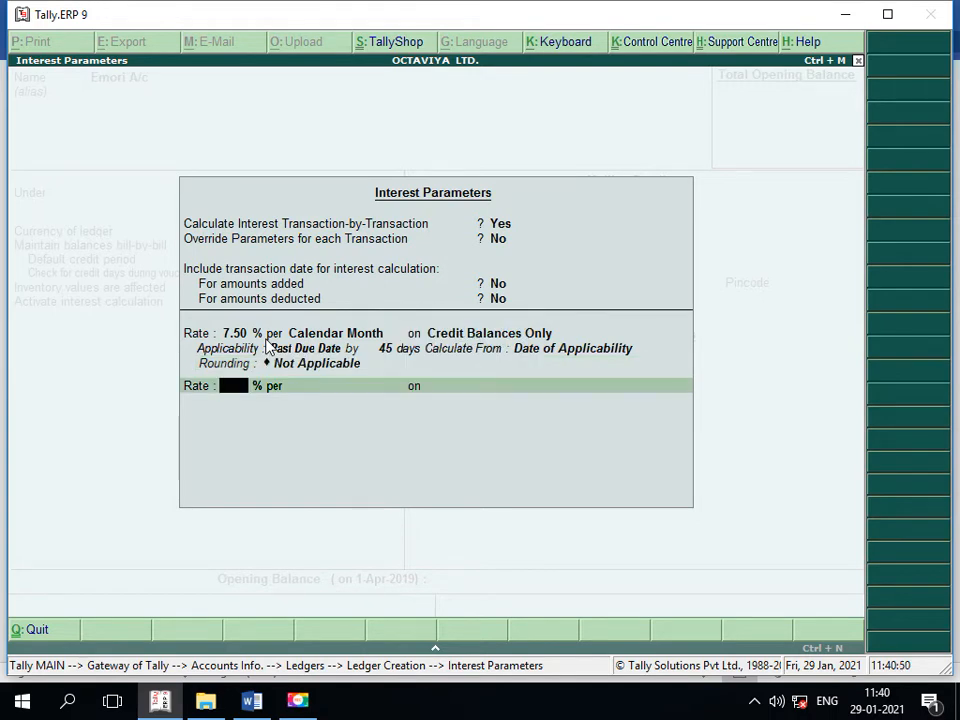
{"action": "key", "text": "Return"}
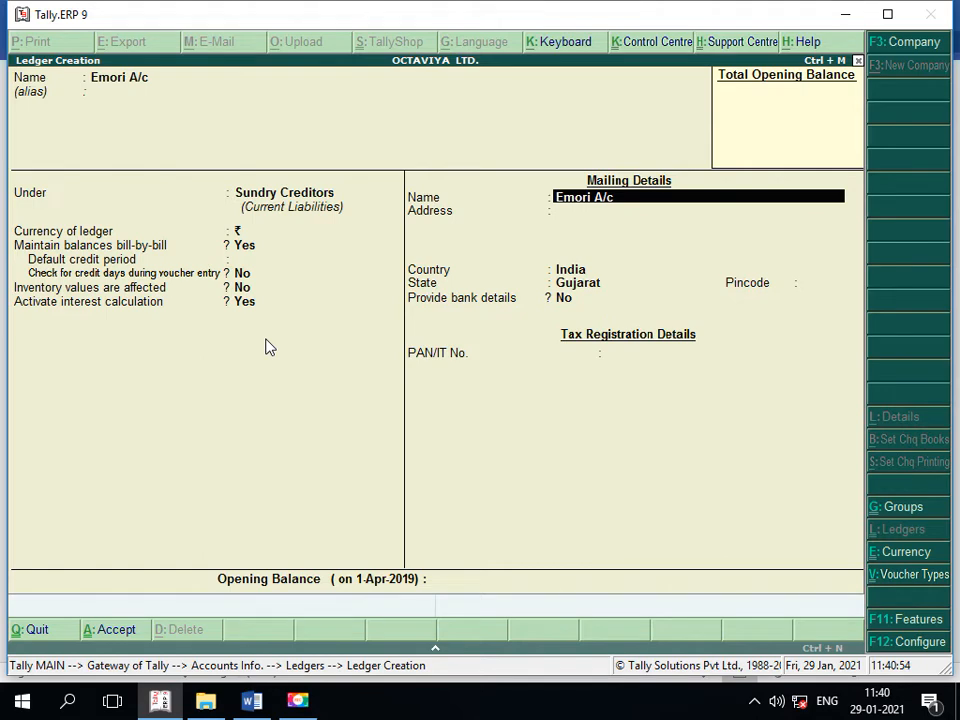
- Save the supplier ledger with its default mailing details and no bank details, and return to the Gateway of Tally
{"action": "key", "text": "Return"}
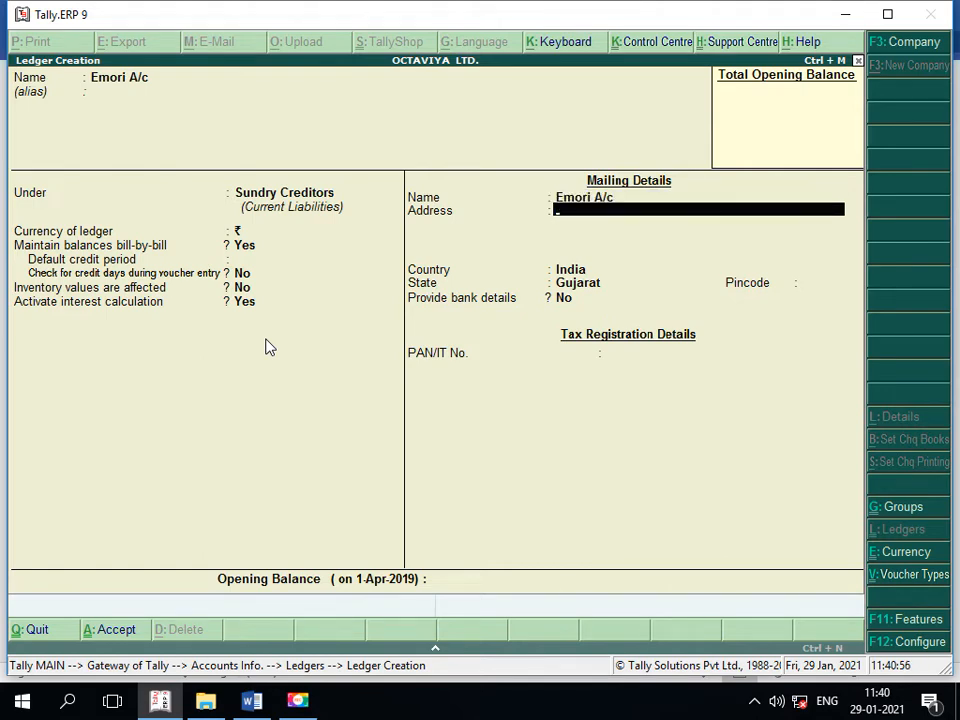
{"action": "key", "text": "Return"}
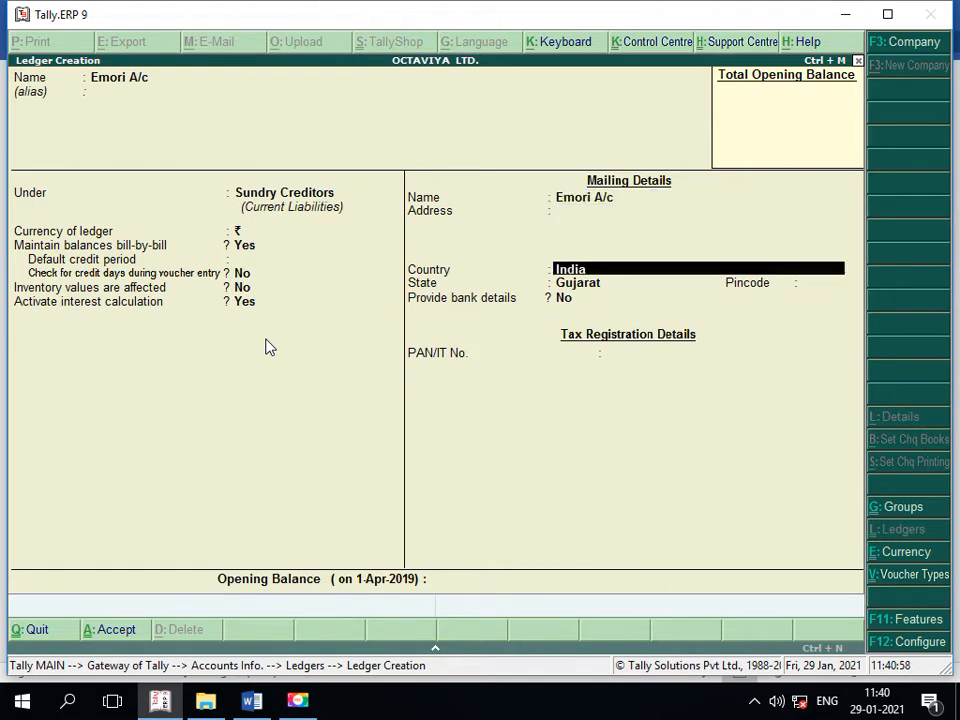
{"action": "key", "text": "Return"}
{"action": "key", "text": "Return"}
{"action": "key", "text": "Return"}
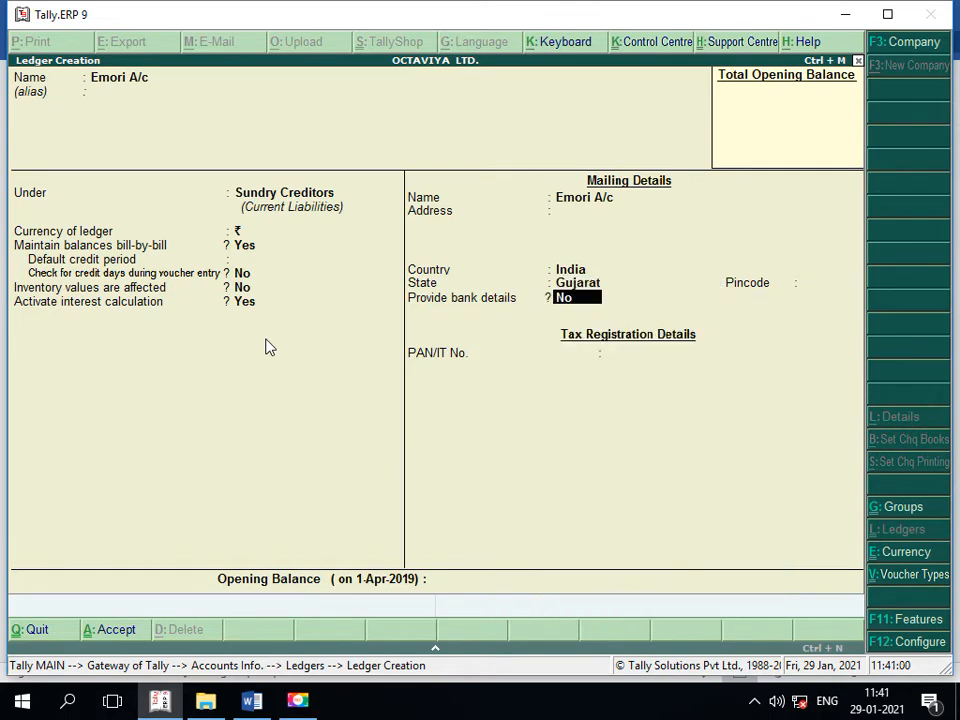
{"action": "key", "text": "Return"}
{"action": "key", "text": "Return"}
{"action": "key", "text": "Return"}
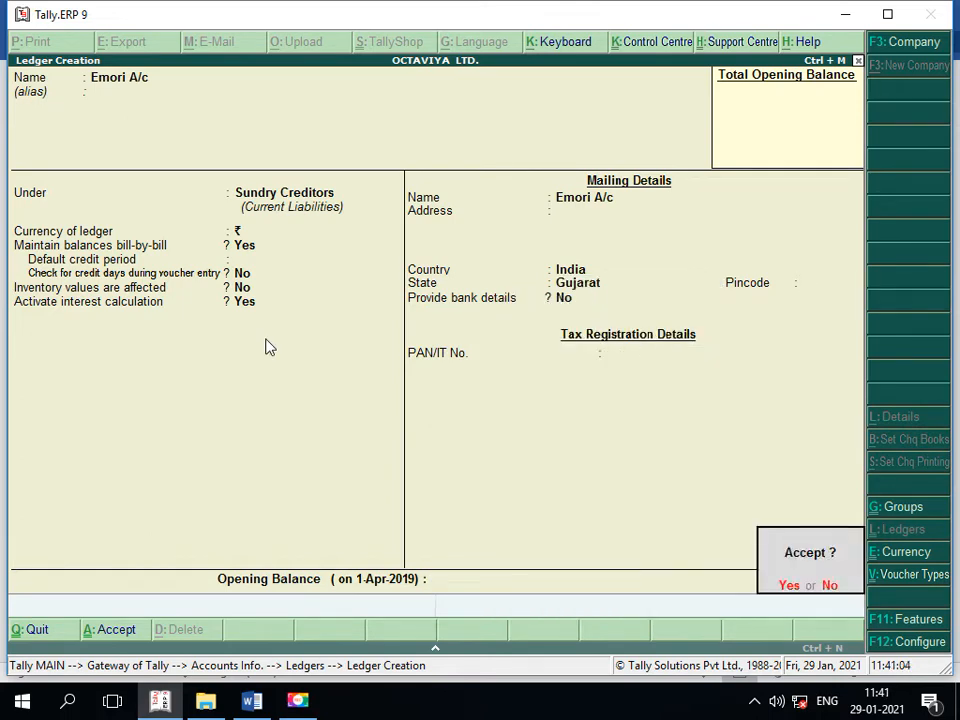
{"action": "key", "text": "Return"}
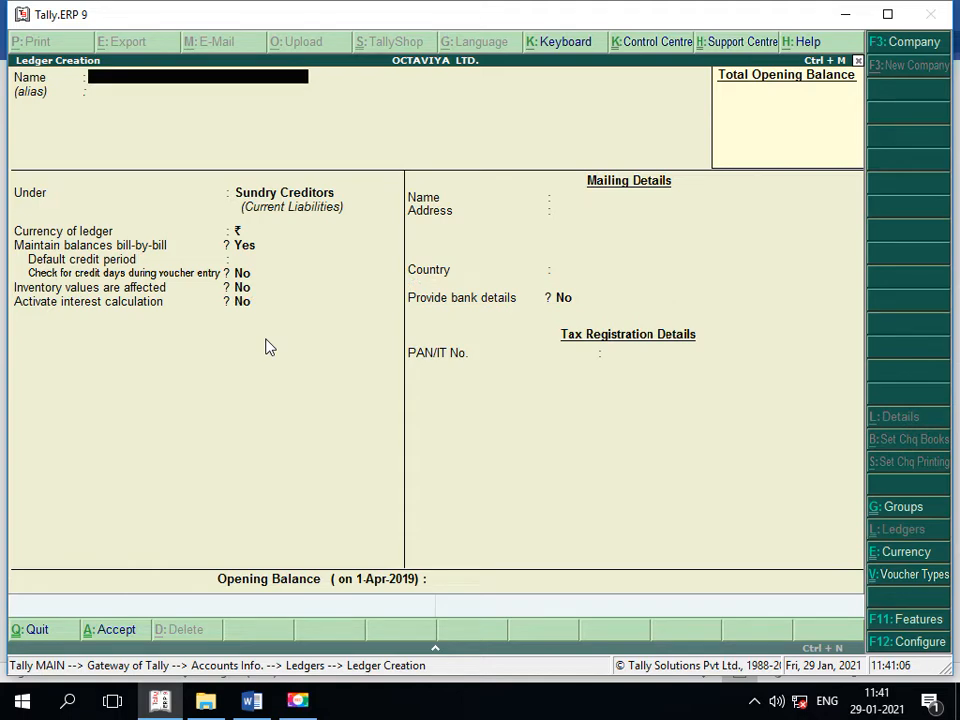
{"action": "key", "text": "Escape"}
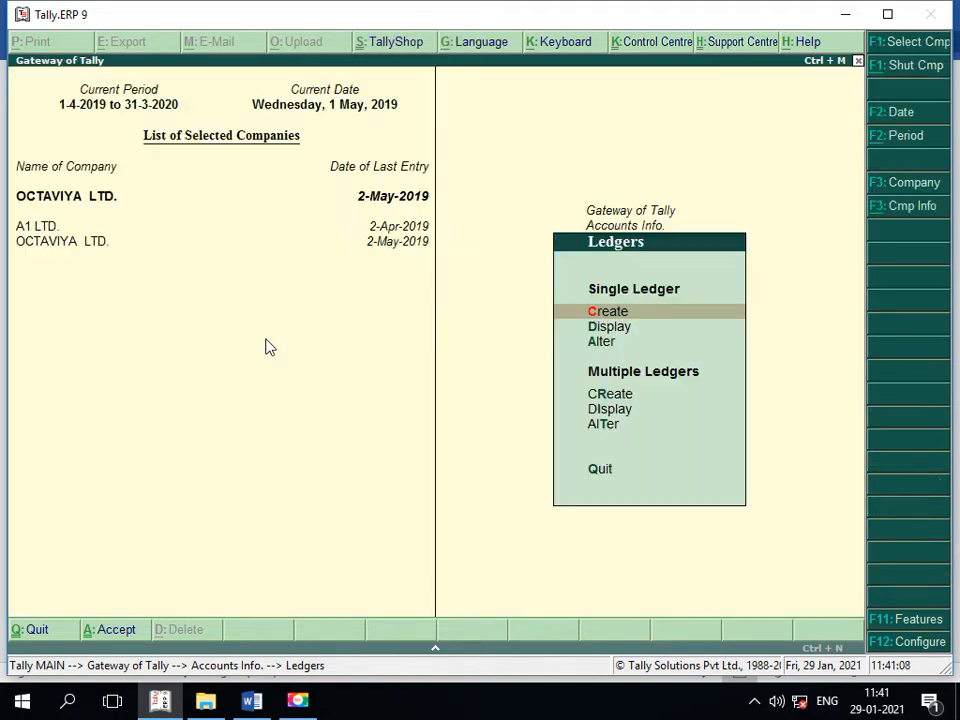
{"action": "key", "text": "Escape"}
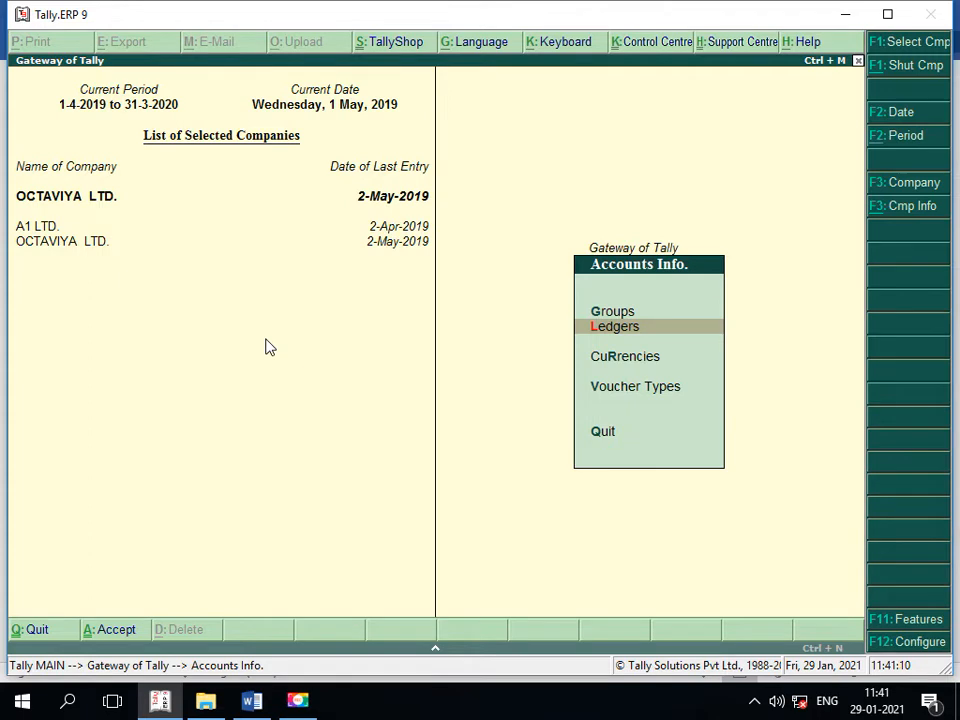
{"action": "key", "text": "Escape"}
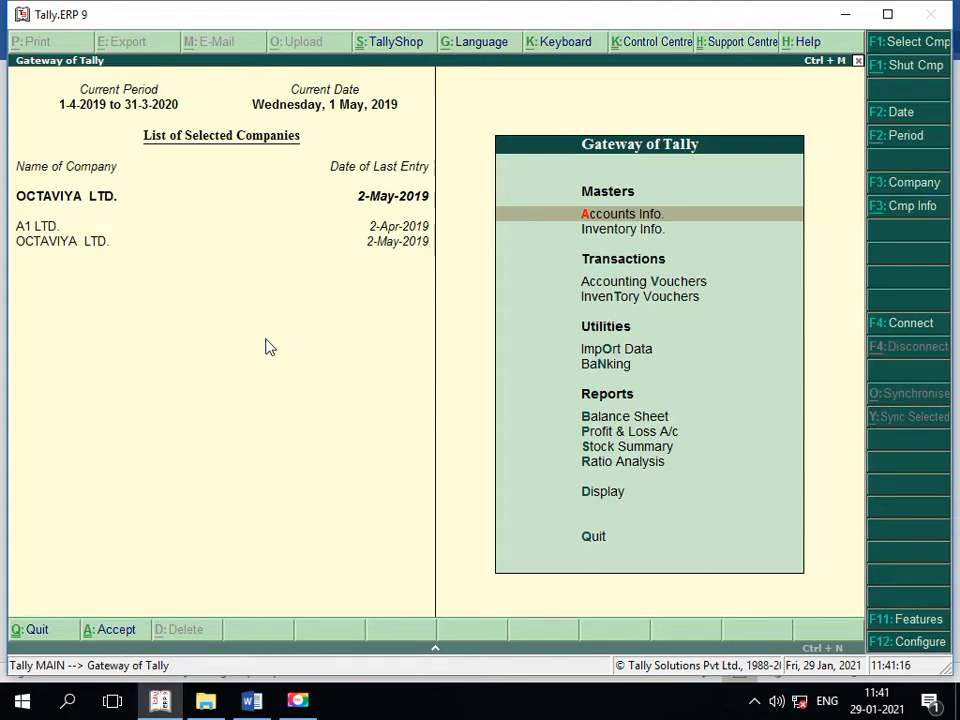
- Start a purchase voucher in Accounting Invoice mode with supplier invoice number b2 dated 1-May-2019
{"action": "key", "text": "v"}
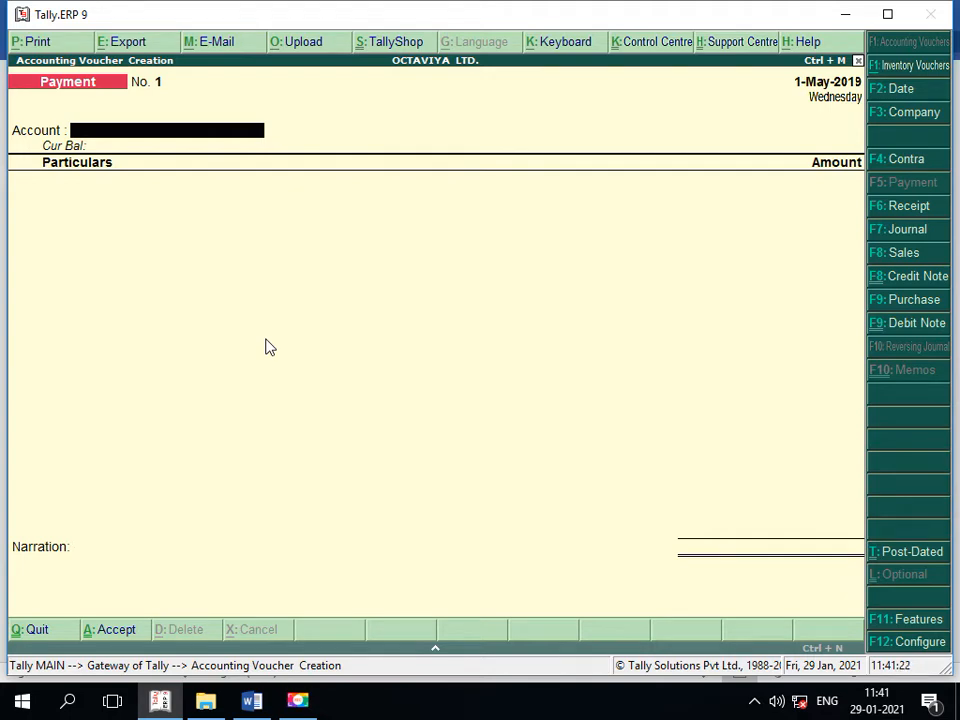
{"action": "left_click", "coordinate": [914, 302]}
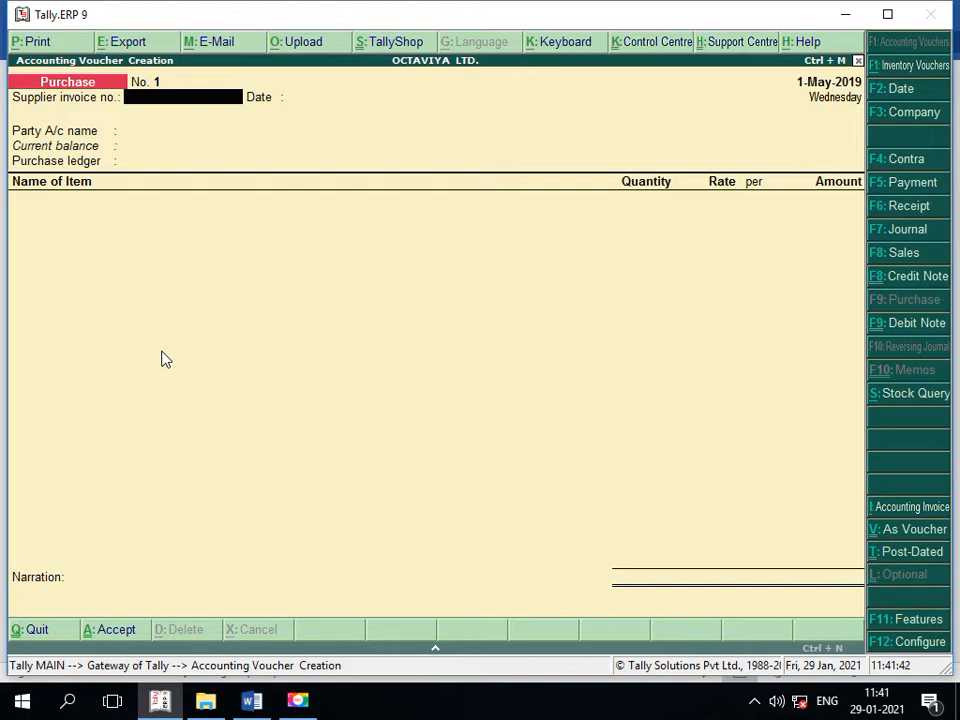
{"action": "type", "text": "b2"}
{"action": "key", "text": "Return"}
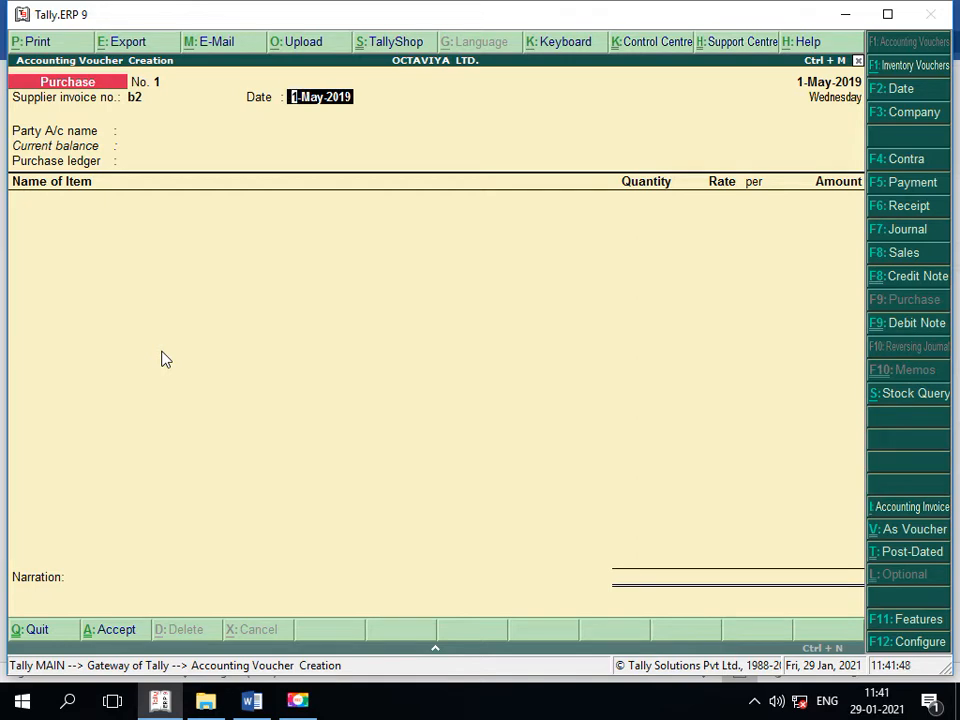
{"action": "key", "text": "Return"}
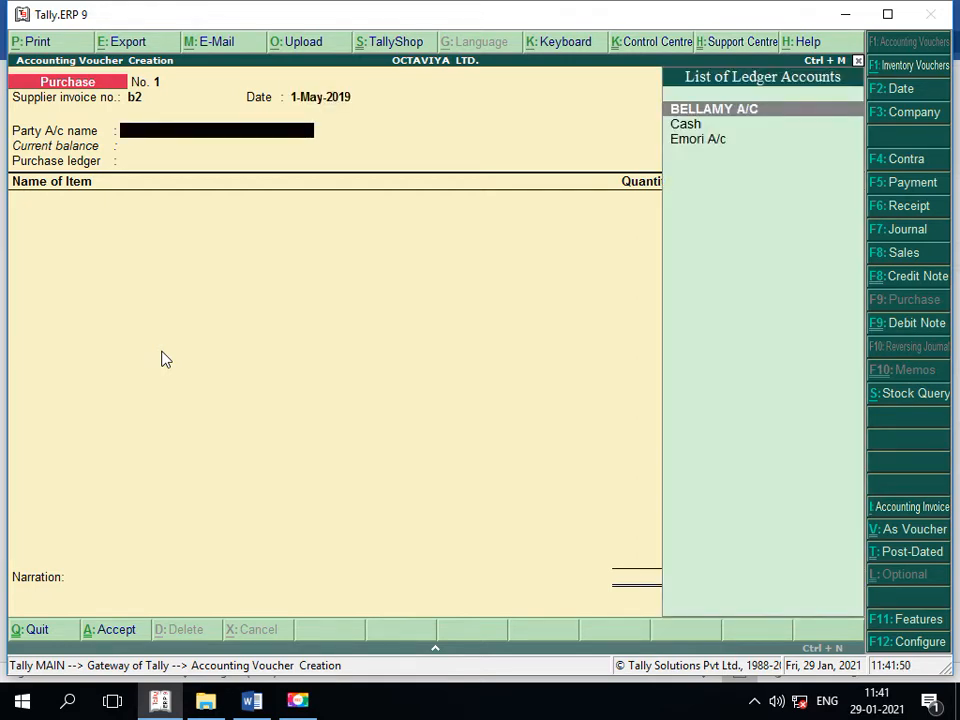
{"action": "key", "text": "BackSpace"}
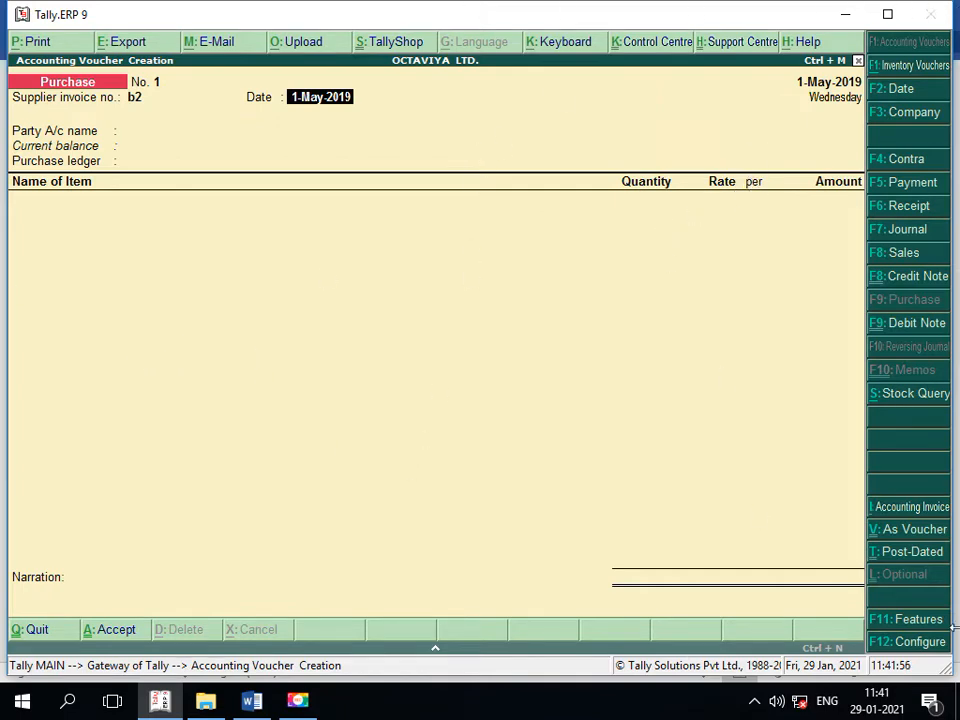
{"action": "left_click", "coordinate": [915, 512]}
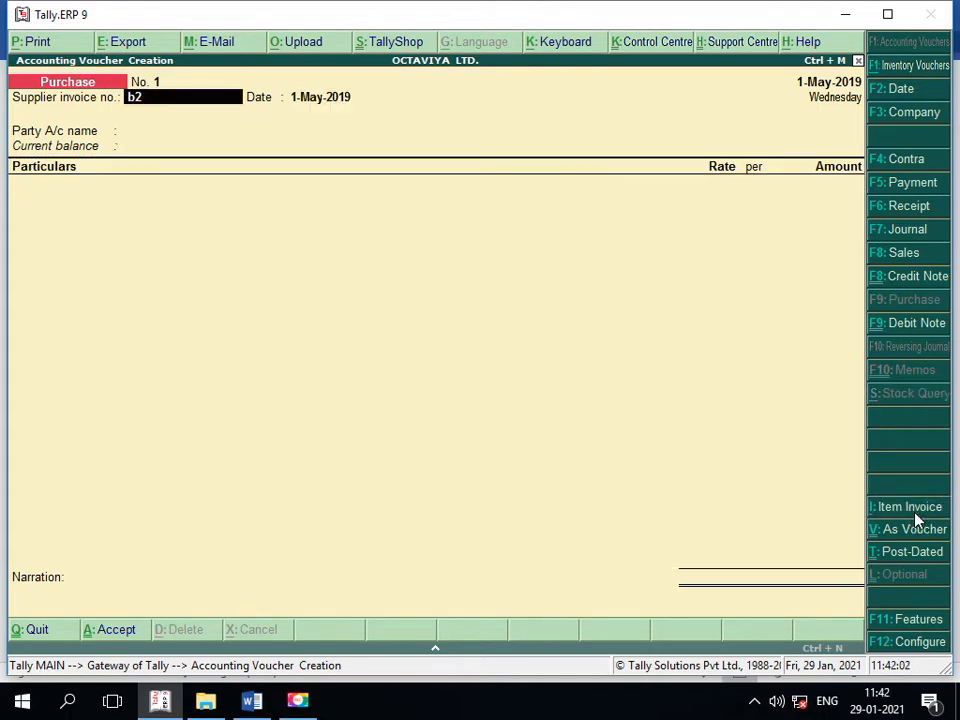
{"action": "key", "text": "Return"}
{"action": "key", "text": "Return"}
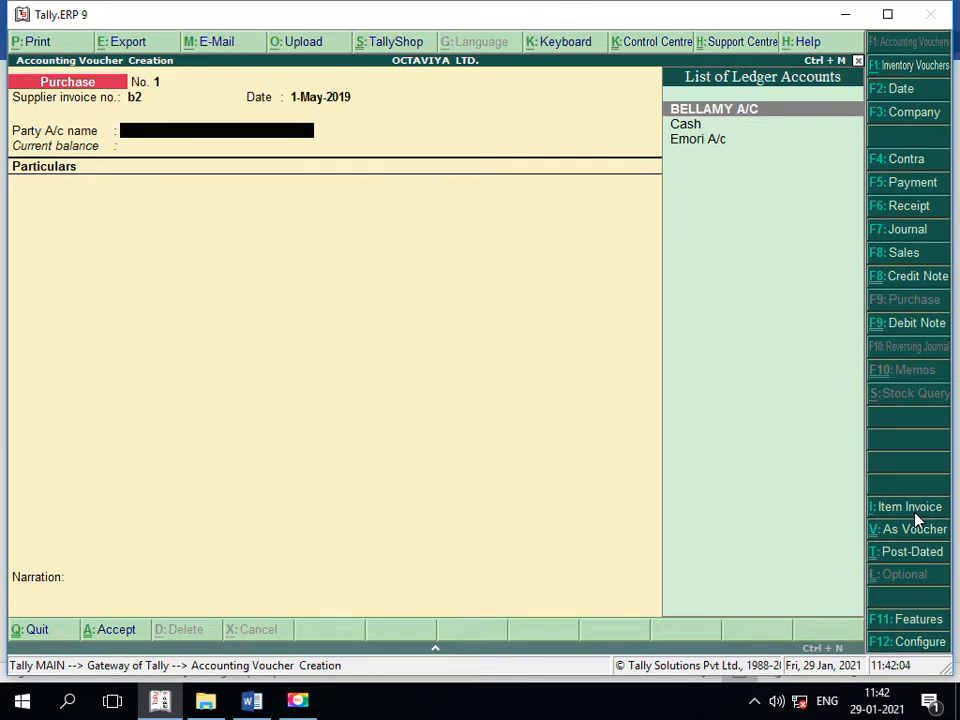
- Choose the new supplier ledger as the party account and accept the default supplier details with Gujarat as state
{"action": "key", "text": "Down"}
{"action": "key", "text": "Down"}
{"action": "key", "text": "Return"}
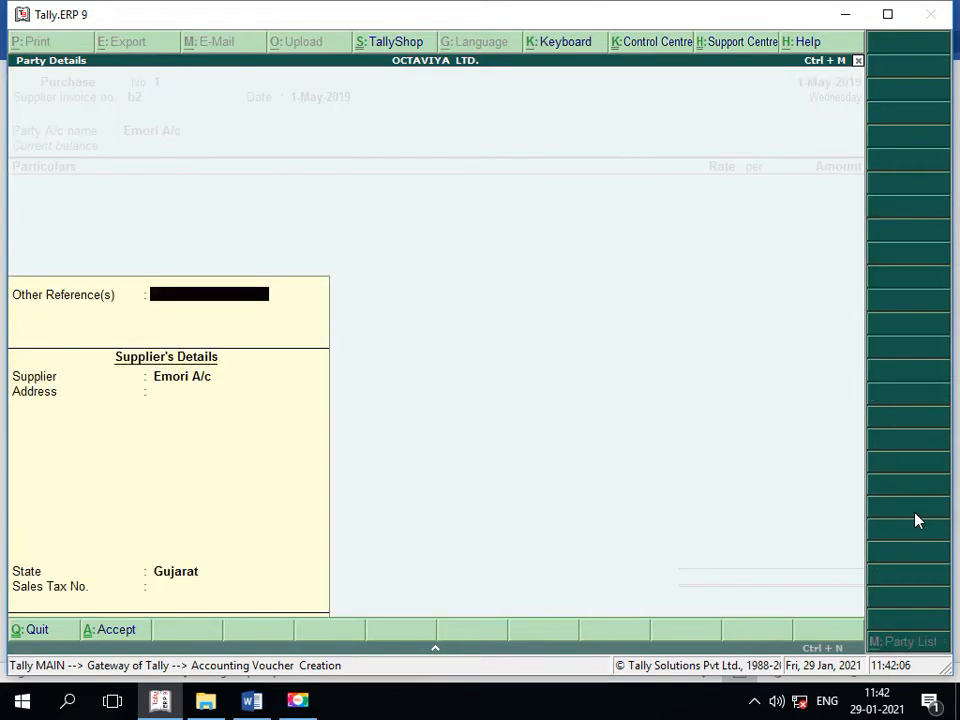
{"action": "key", "text": "Return"}
{"action": "key", "text": "Return"}
{"action": "key", "text": "Return"}
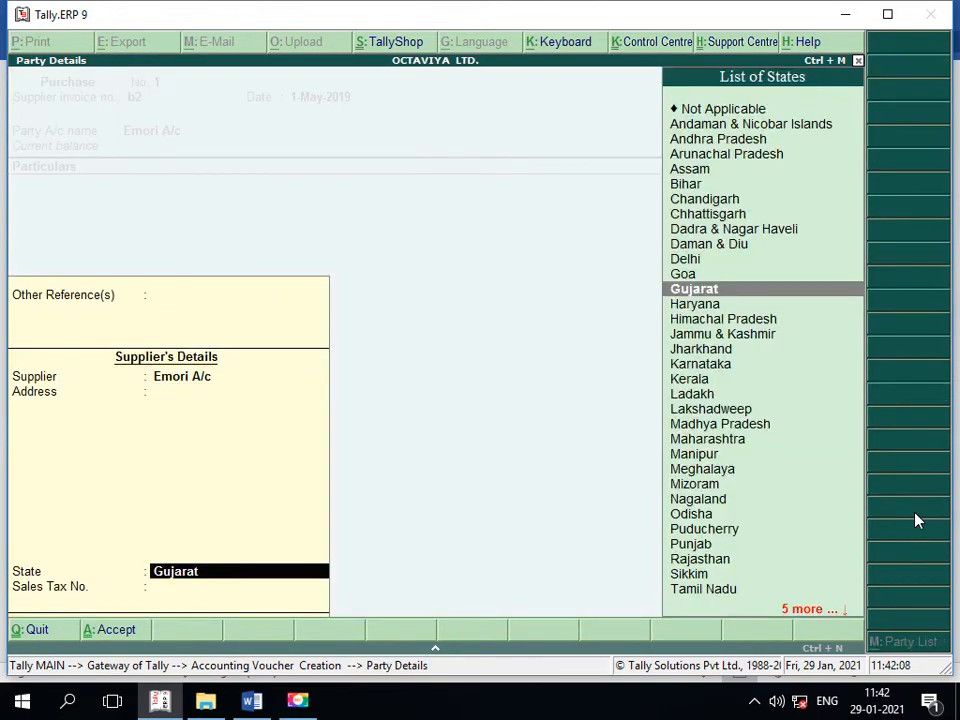
{"action": "key", "text": "Return"}
{"action": "key", "text": "Return"}
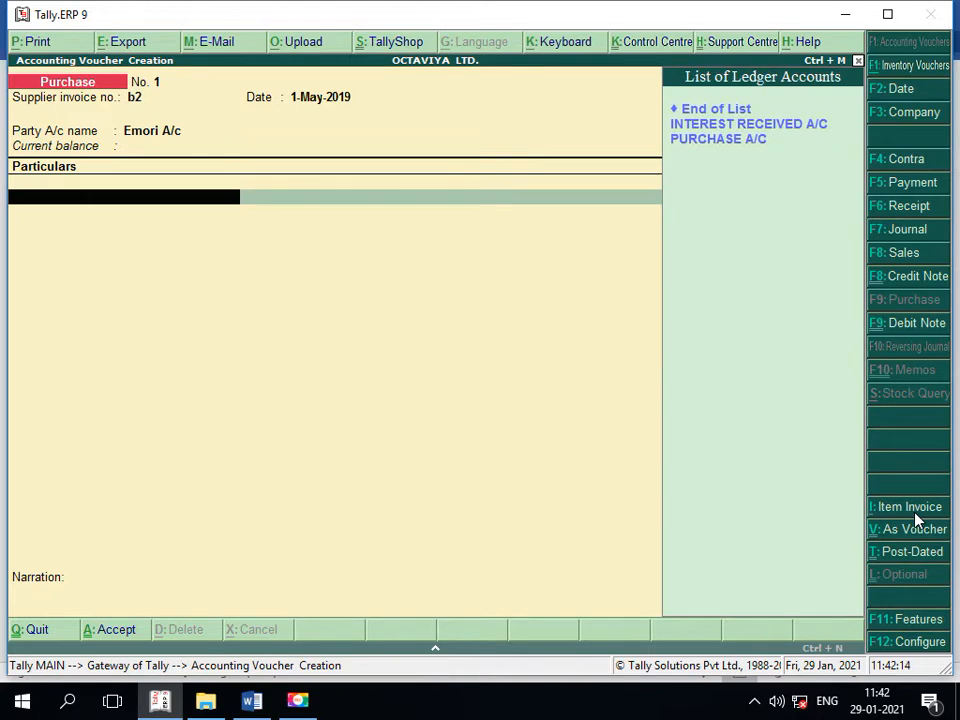
- Add PURCHASE A/C to the voucher particulars with the 1,00,000 amount given in the Word exercise
{"action": "key", "text": "Down"}
{"action": "key", "text": "Down"}
{"action": "key", "text": "Down"}
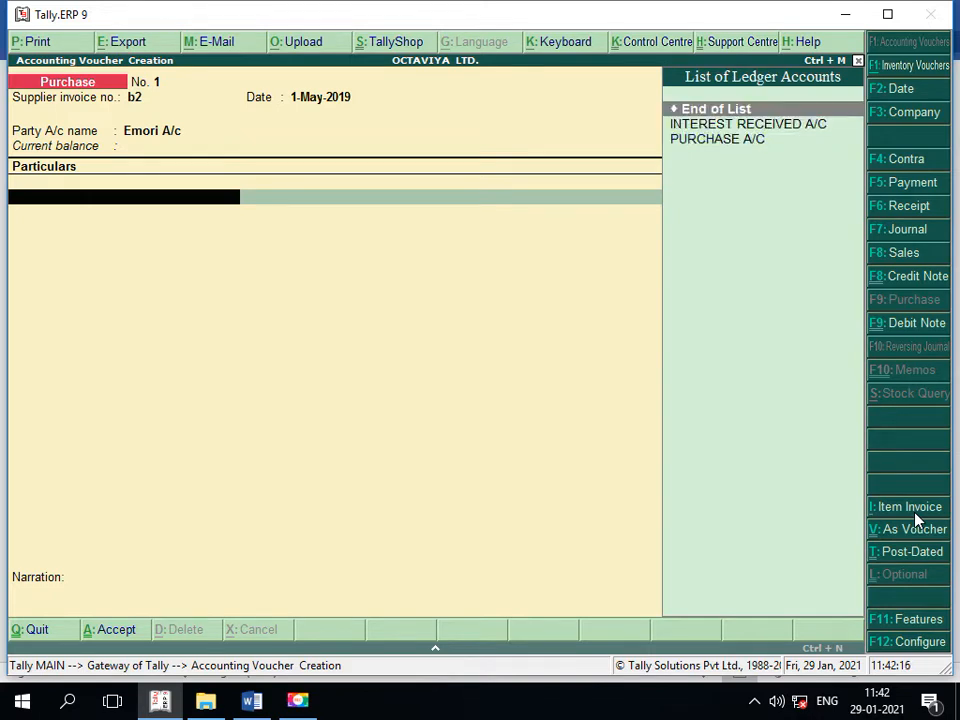
{"action": "key", "text": "Return"}
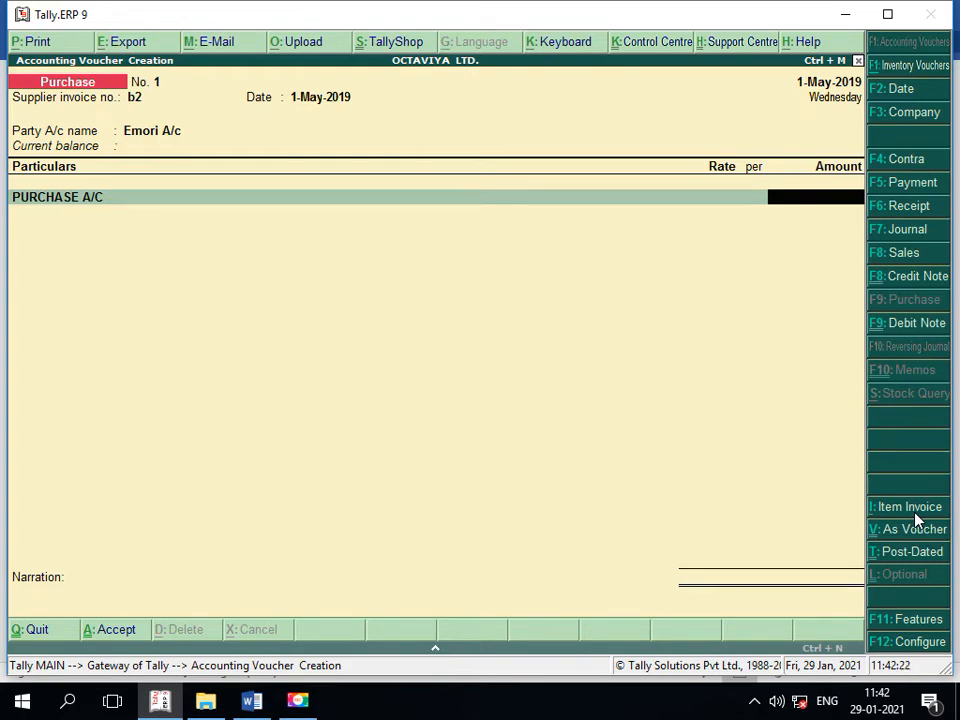
{"action": "key", "text": "alt+Tab"}
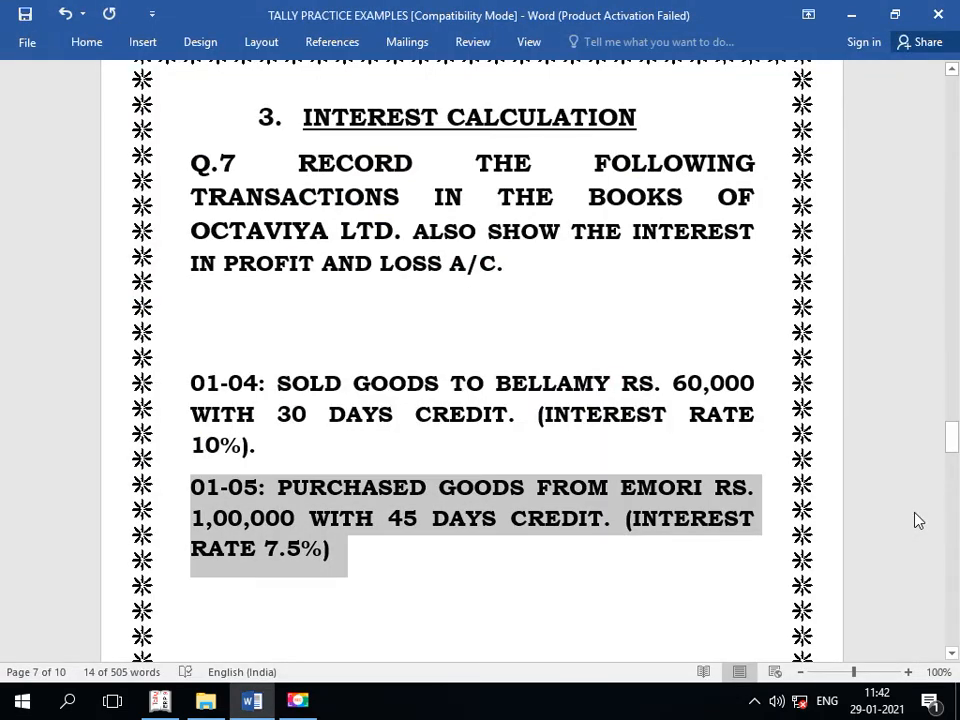
{"action": "key", "text": "alt+Tab"}
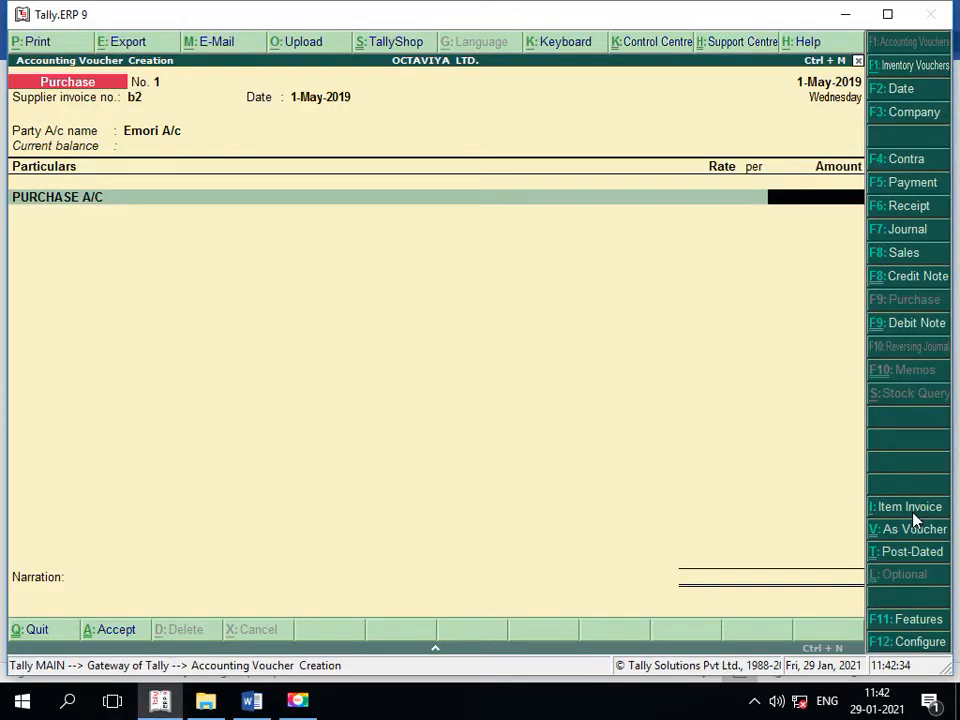
{"action": "type", "text": "1,0"}
{"action": "type", "text": "0,000"}
{"action": "key", "text": "Return"}
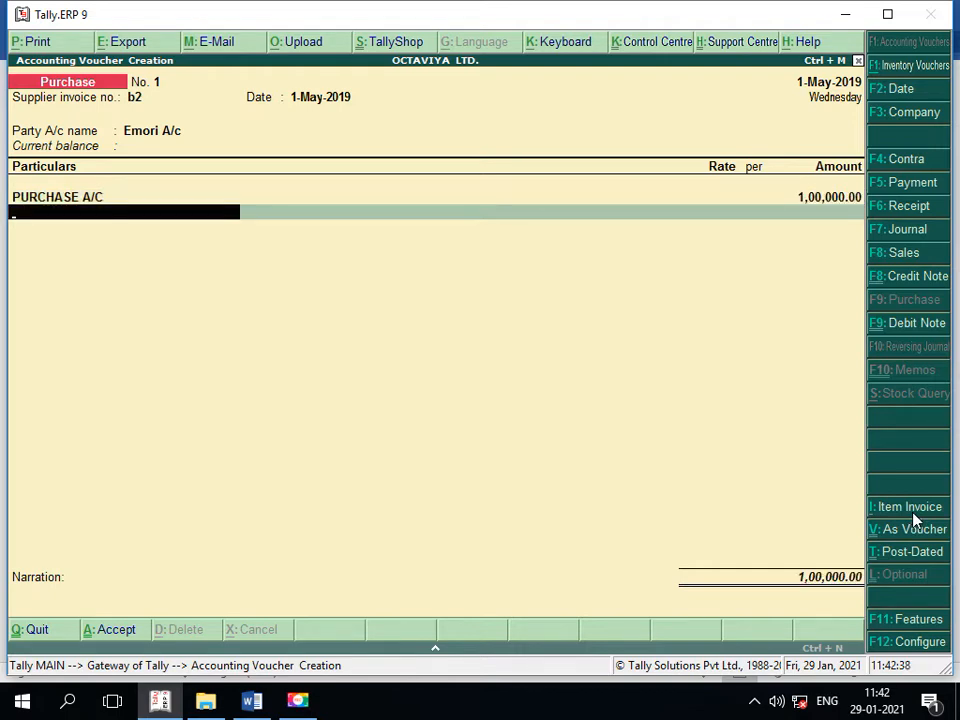
- Save the purchase voucher with no further ledger lines or narration, and leave voucher entry
{"action": "key", "text": "Return"}
{"action": "key", "text": "Return"}
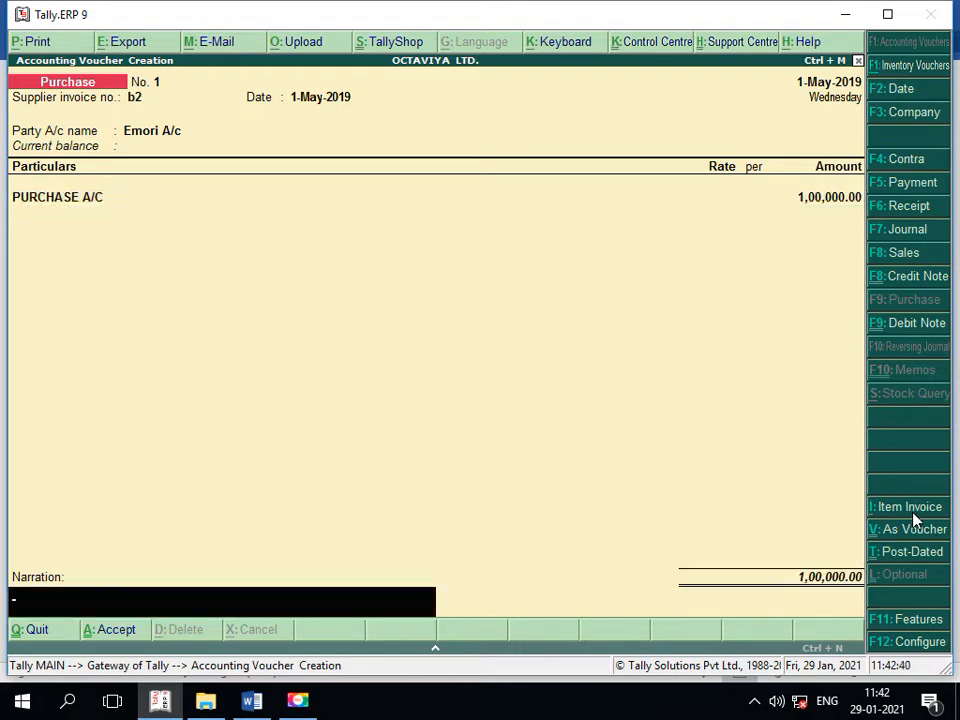
{"action": "key", "text": "Return"}
{"action": "key", "text": "Return"}
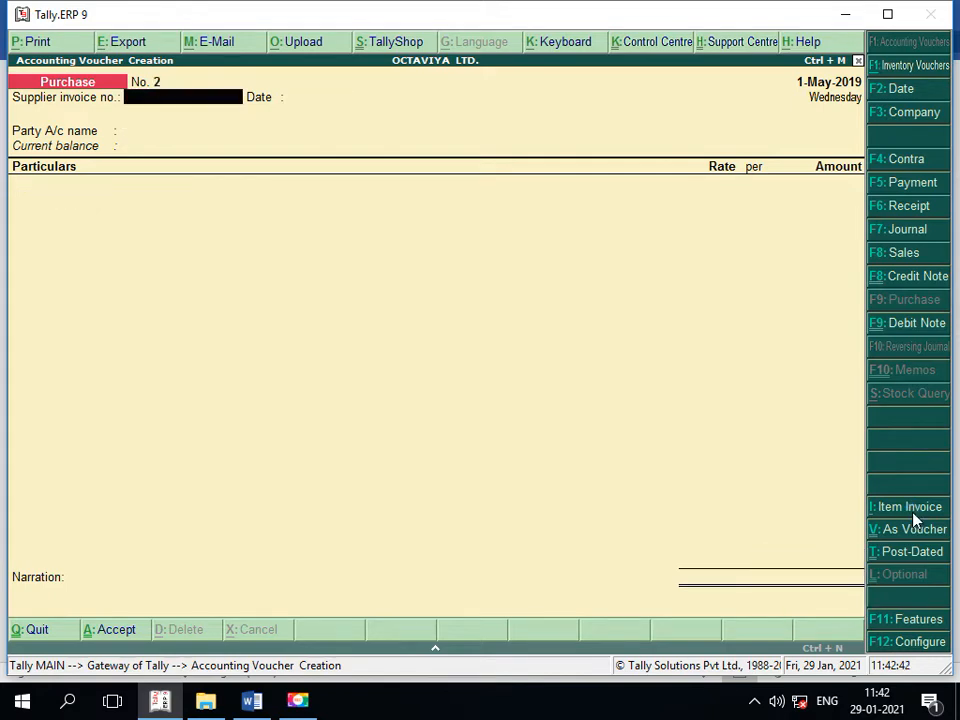
{"action": "key", "text": "Escape"}
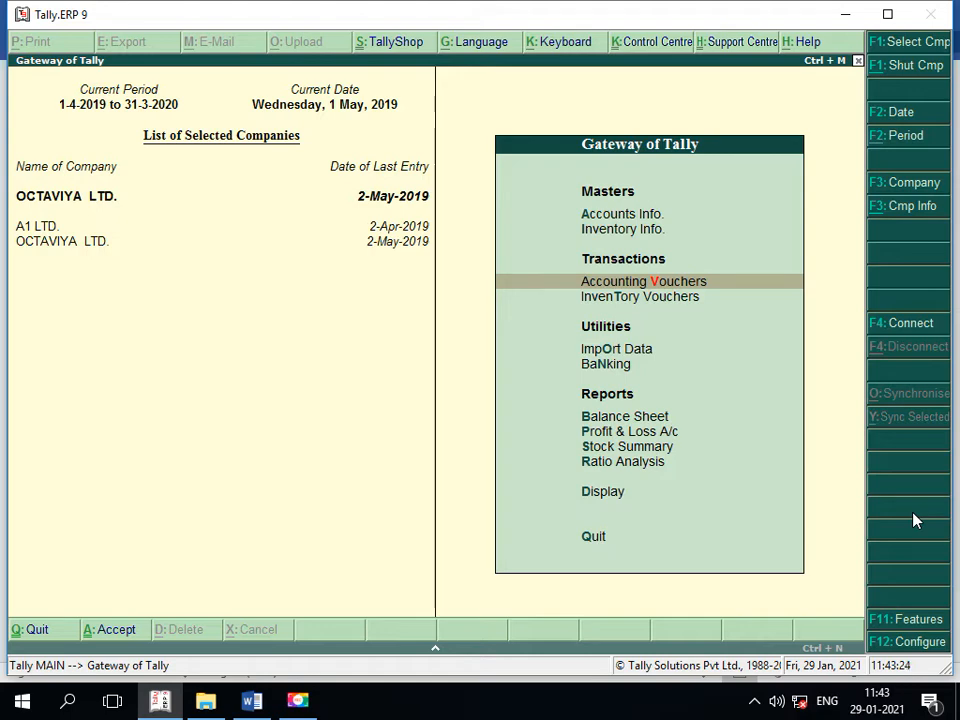
- Open the ledger-wise interest calculation report for the new supplier's ledger
{"action": "key", "text": "d"}
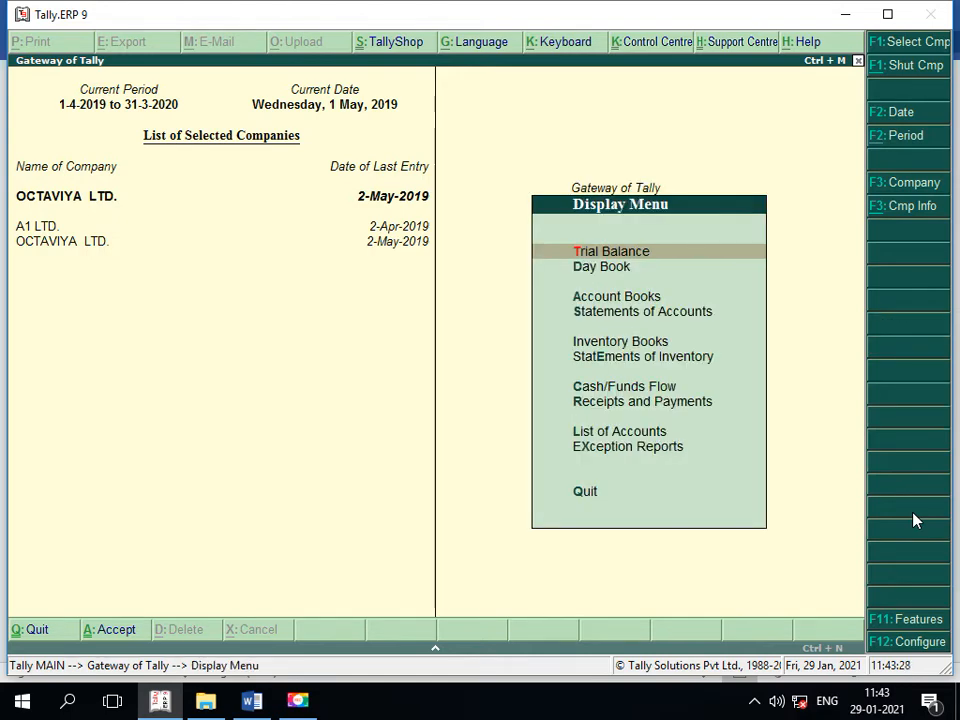
{"action": "key", "text": "Down"}
{"action": "key", "text": "Down"}
{"action": "key", "text": "Down"}
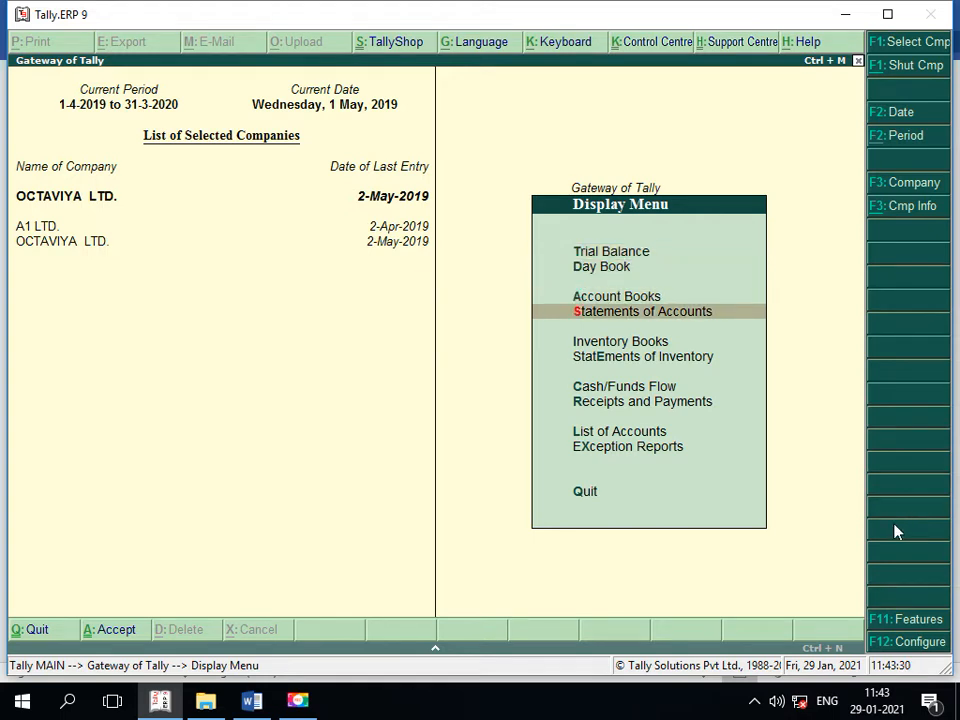
{"action": "key", "text": "Return"}
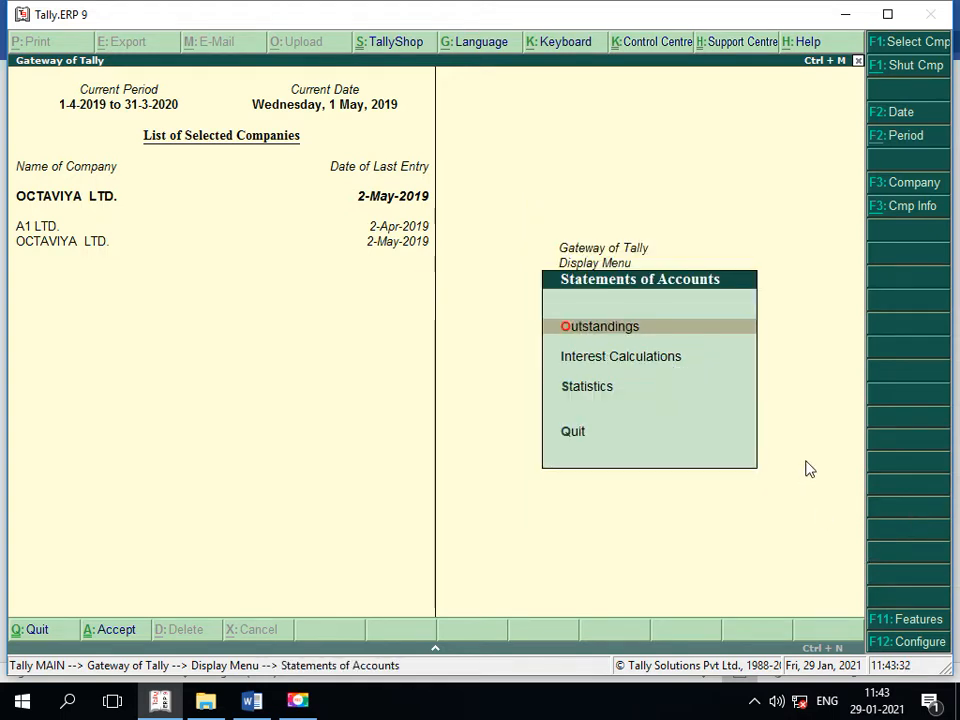
{"action": "key", "text": "Down"}
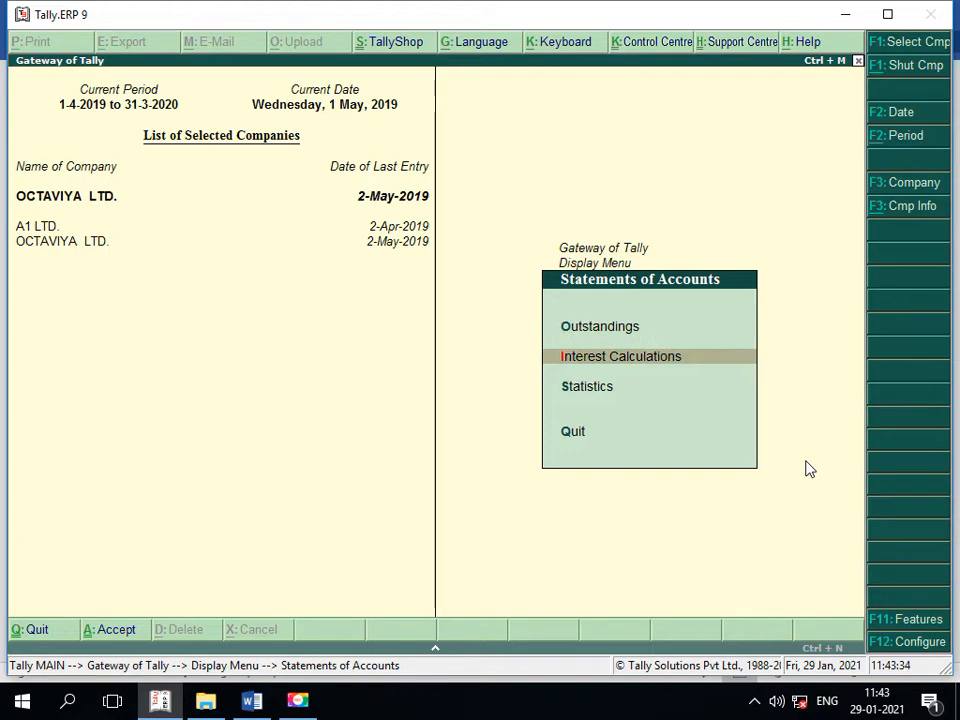
{"action": "key", "text": "Return"}
{"action": "key", "text": "Down"}
{"action": "key", "text": "Down"}
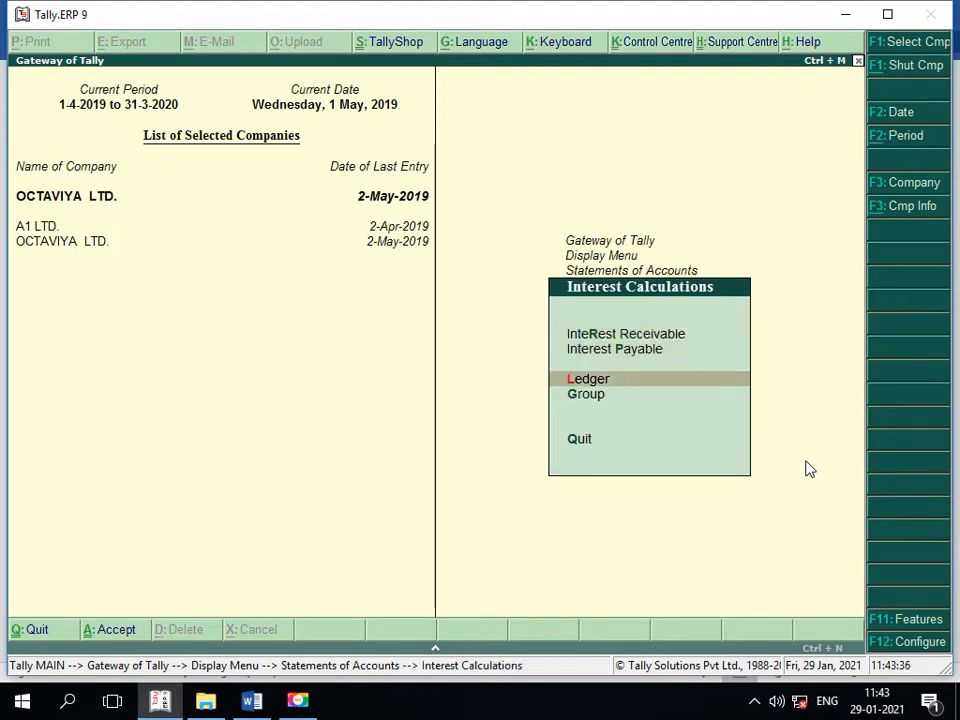
{"action": "key", "text": "Return"}
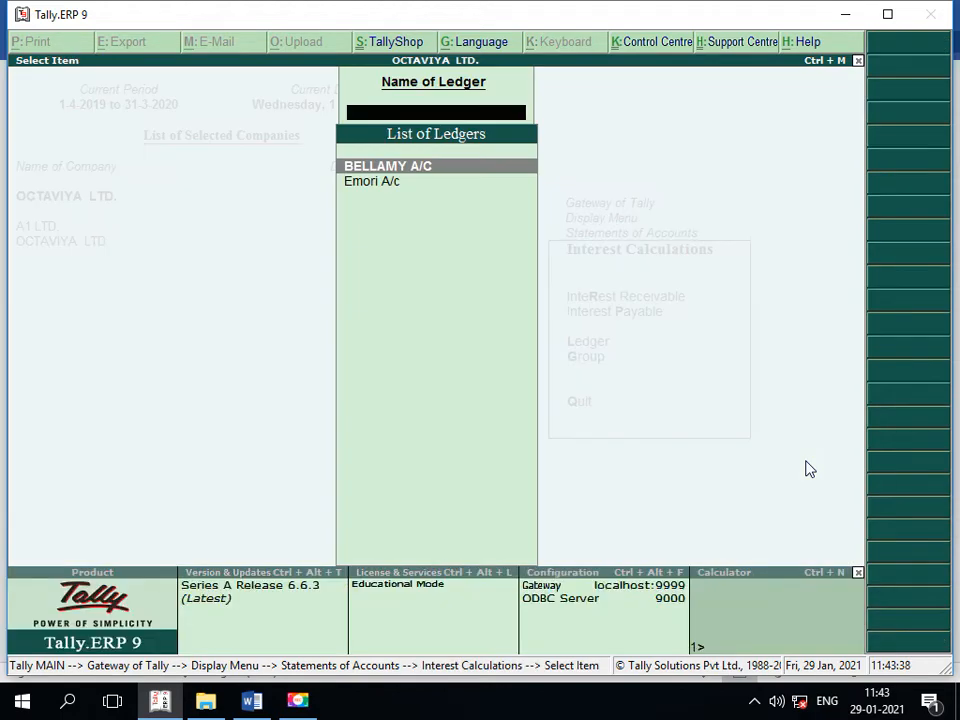
{"action": "key", "text": "Down"}
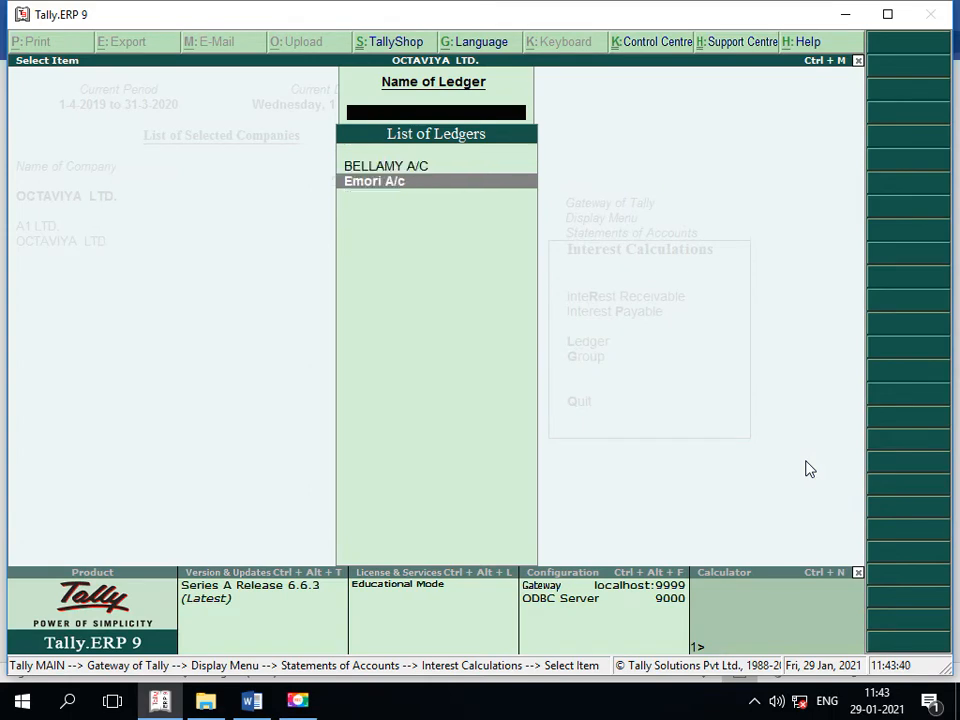
{"action": "key", "text": "Return"}
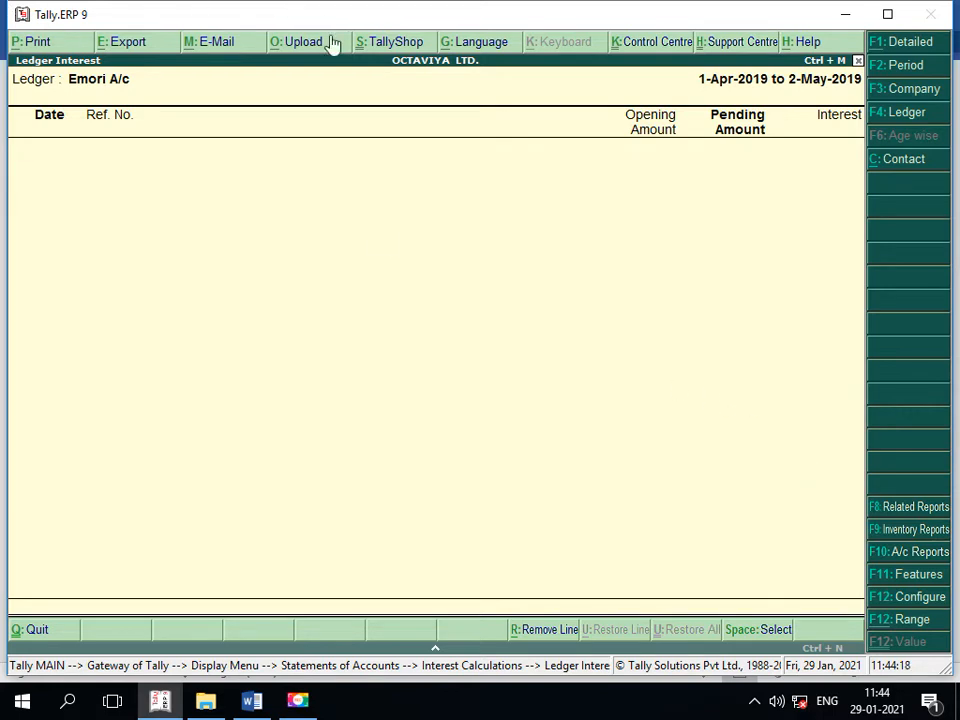
- Set the supplier's interest report period from 1-5-2019 to 1-6-2019
{"action": "left_click", "coordinate": [913, 74]}
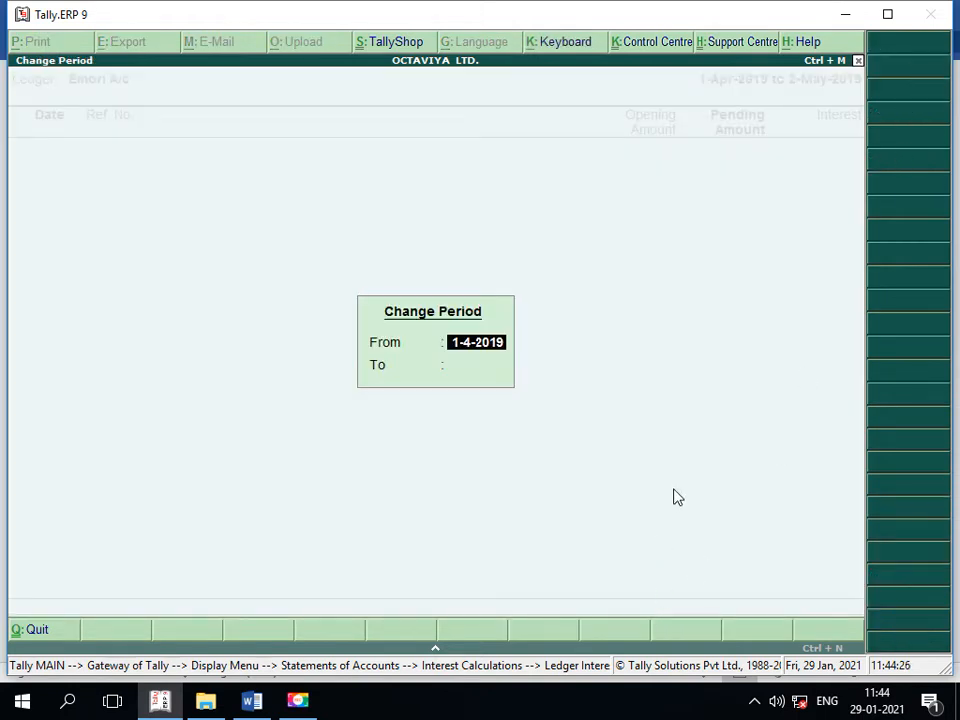
{"action": "type", "text": "1-5"}
{"action": "key", "text": "Return"}
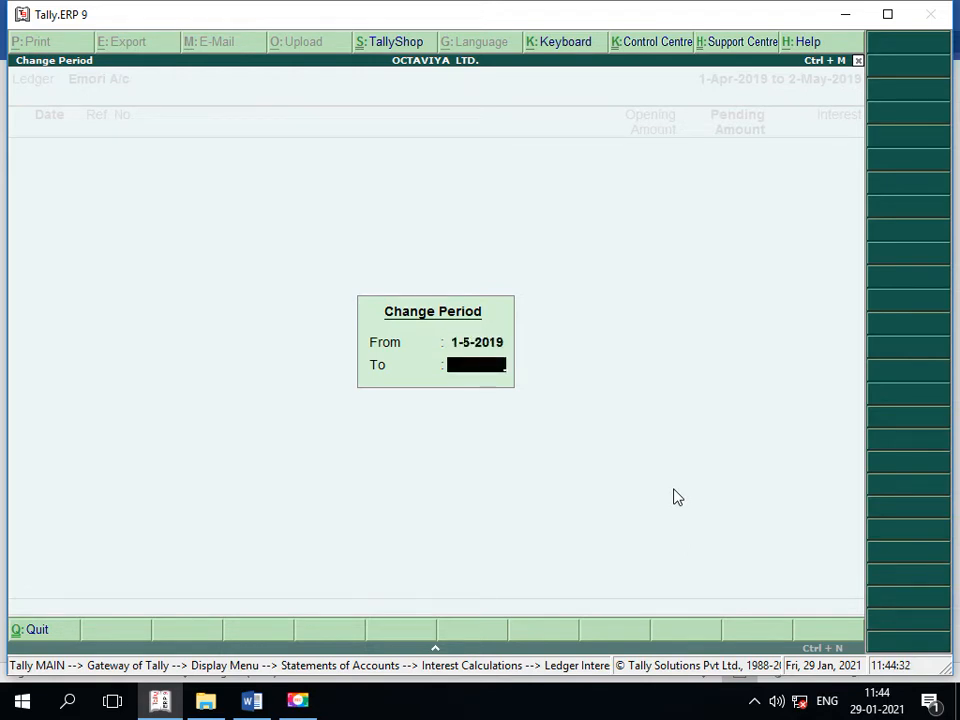
{"action": "type", "text": "1-6"}
{"action": "key", "text": "Return"}
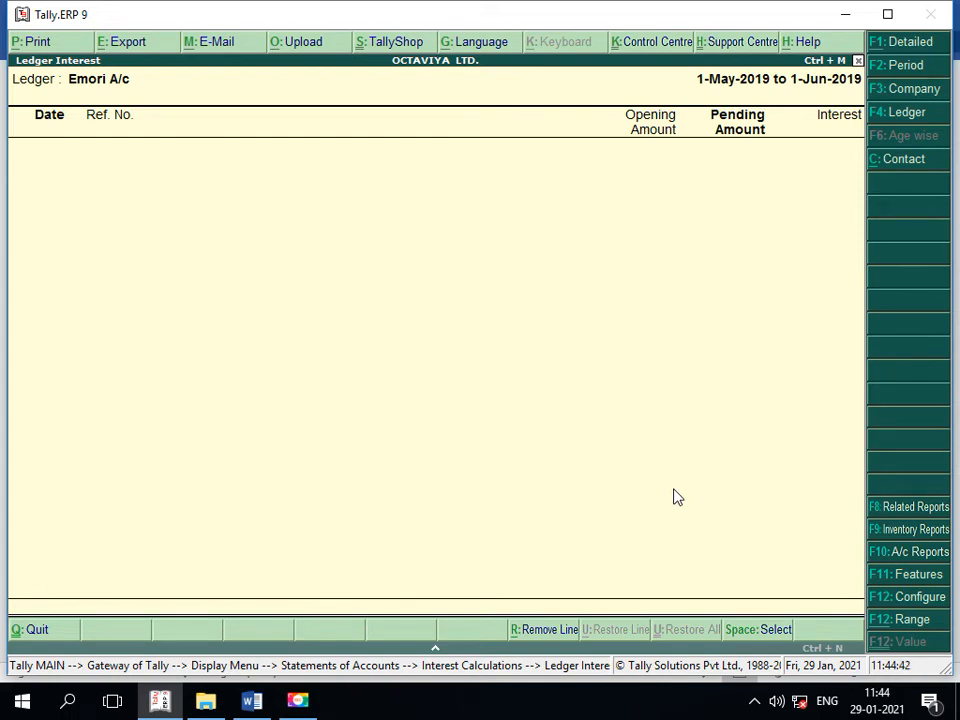
- Move the interest report's end date to 1-7-2019, show the detailed interest calculation, and return to the Gateway of Tally
{"action": "left_click", "coordinate": [898, 72]}
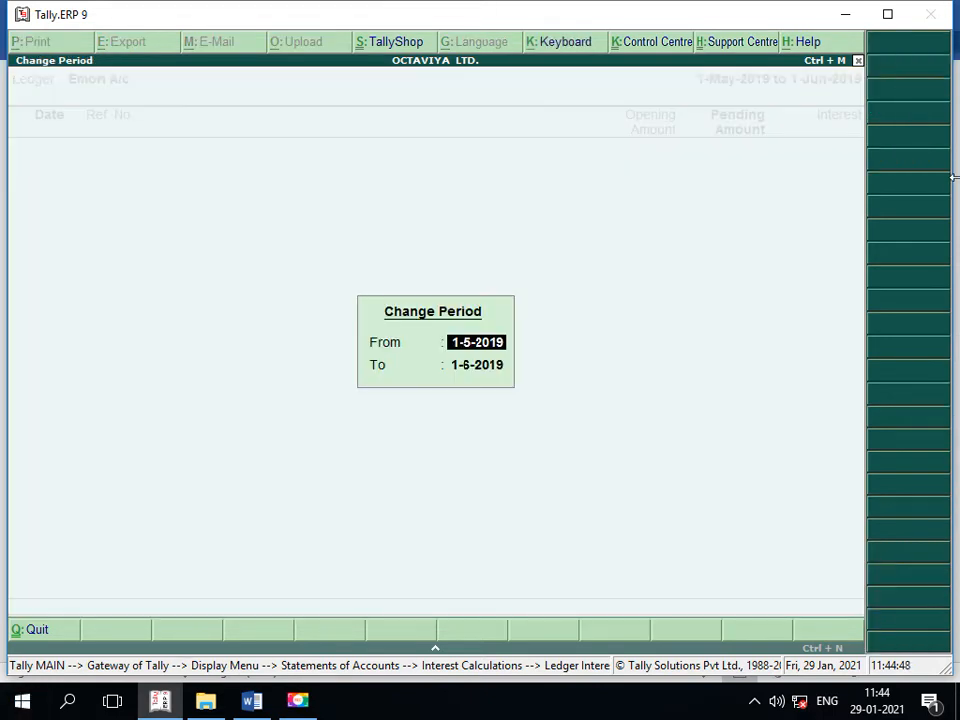
{"action": "key", "text": "Return"}
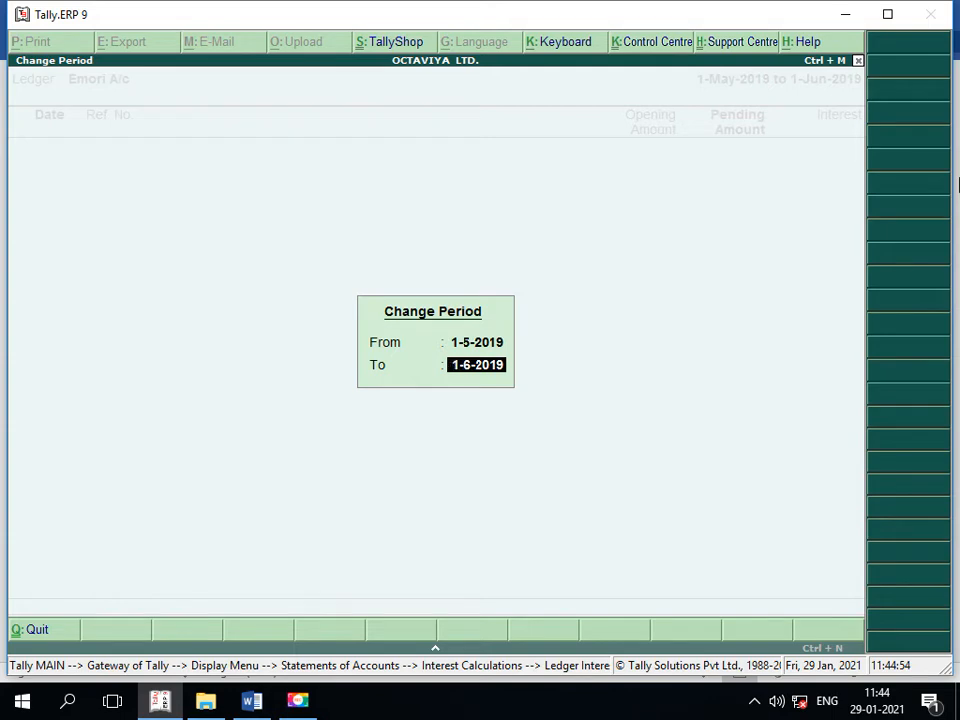
{"action": "type", "text": "1-7"}
{"action": "key", "text": "Return"}
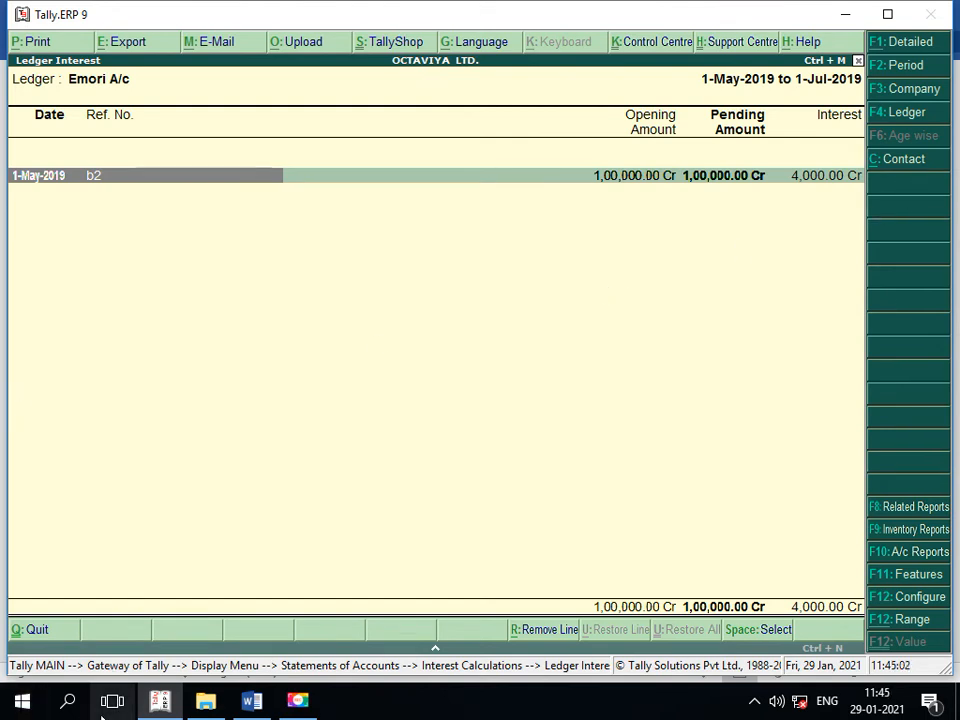
{"action": "key", "text": "alt+F1"}
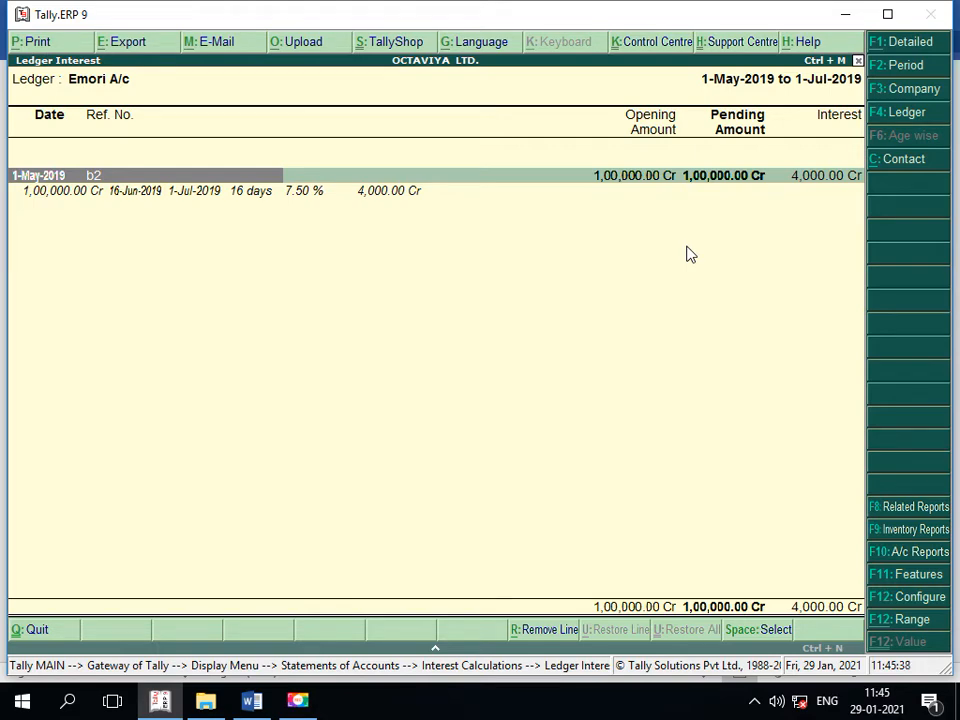
{"action": "key", "text": "Escape"}
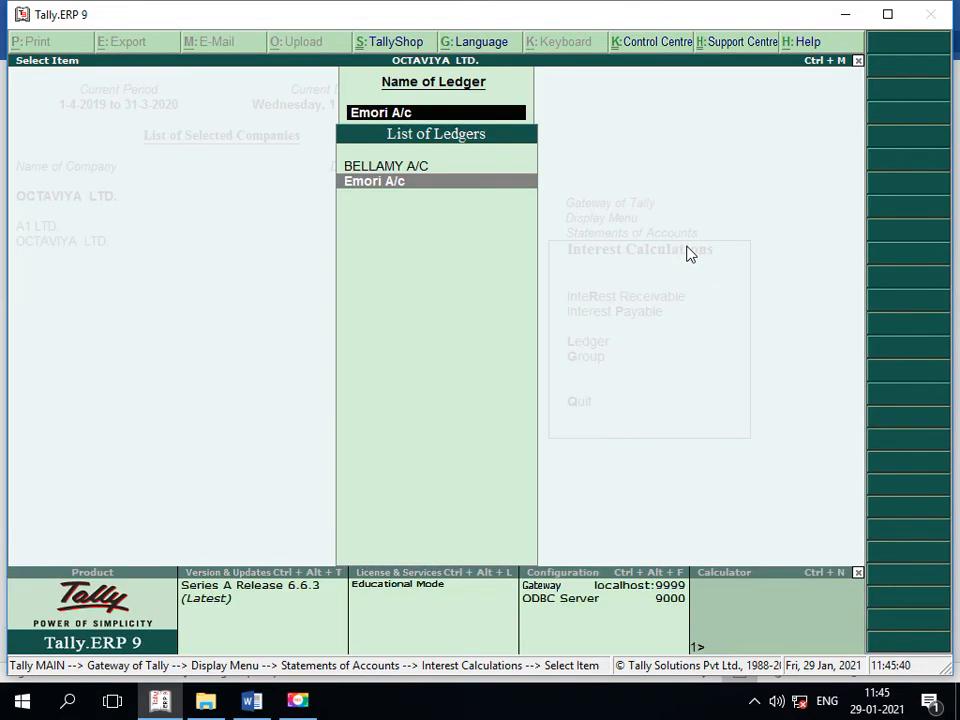
{"action": "key", "text": "Escape"}
{"action": "key", "text": "Escape"}
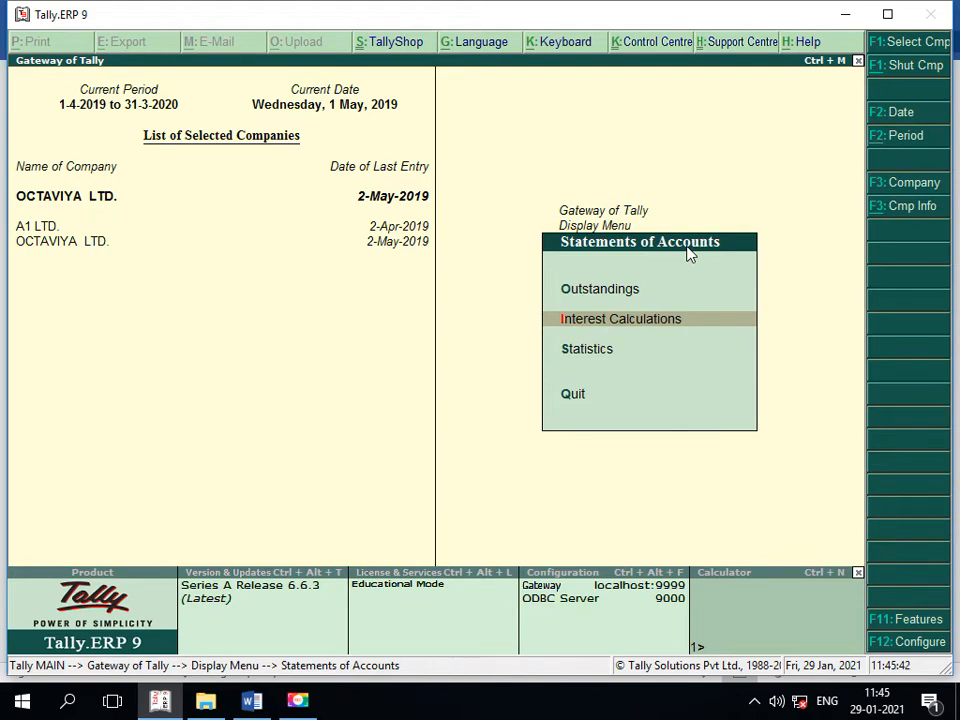
{"action": "key", "text": "Escape"}
{"action": "key", "text": "Escape"}
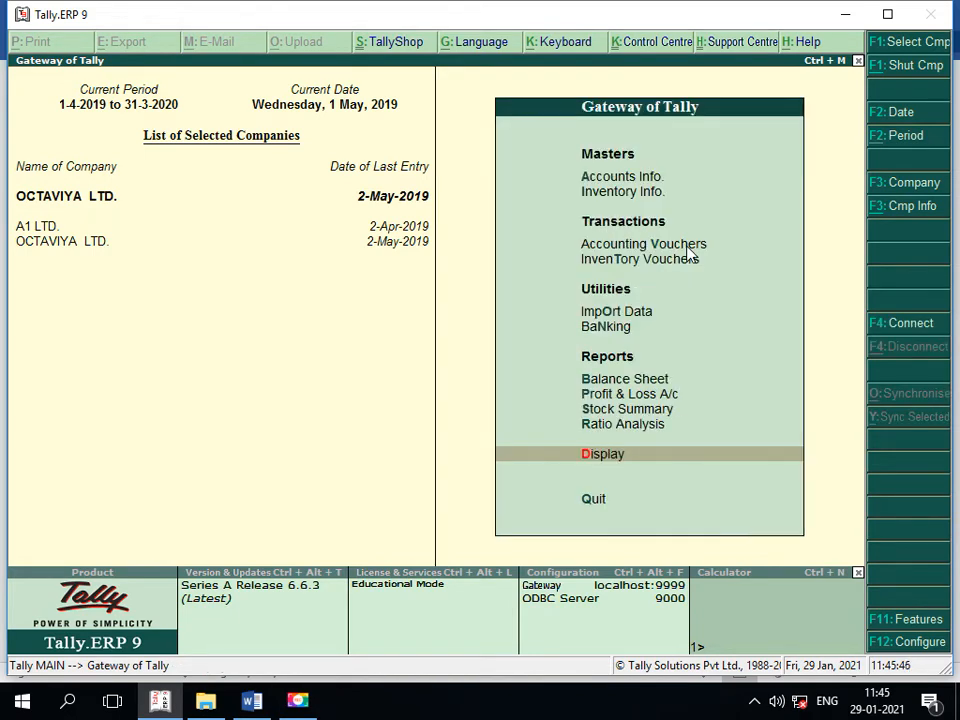
- Examine the Balance Sheet down through Current Liabilities and Sundry Creditors to the supplier's monthly summary, then close the reports
{"action": "key", "text": "Up"}
{"action": "key", "text": "Up"}
{"action": "key", "text": "Up"}
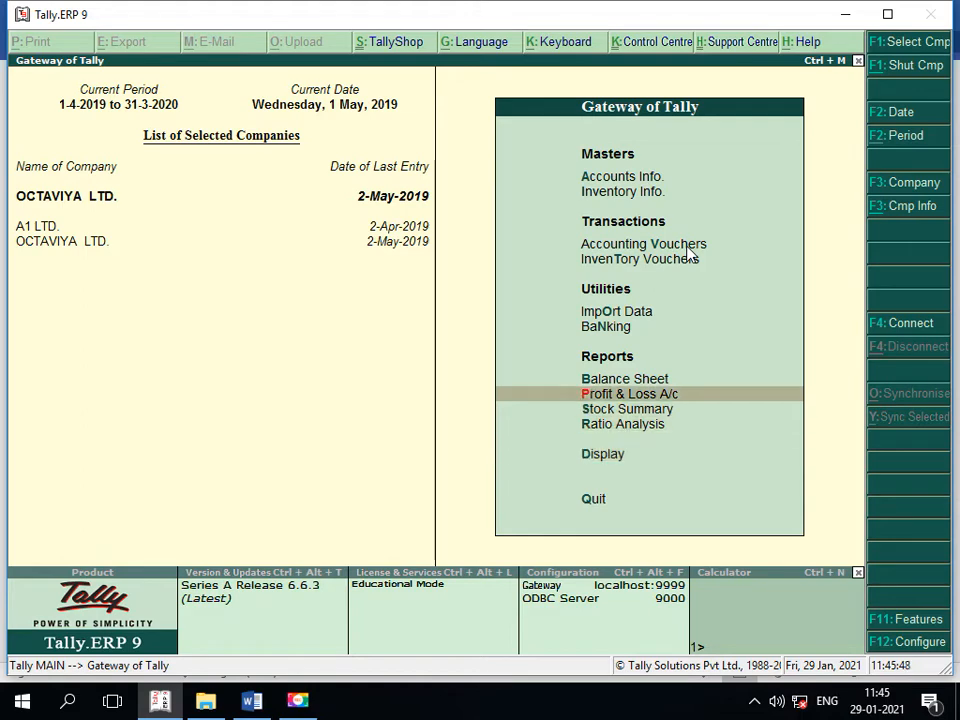
{"action": "key", "text": "Return"}
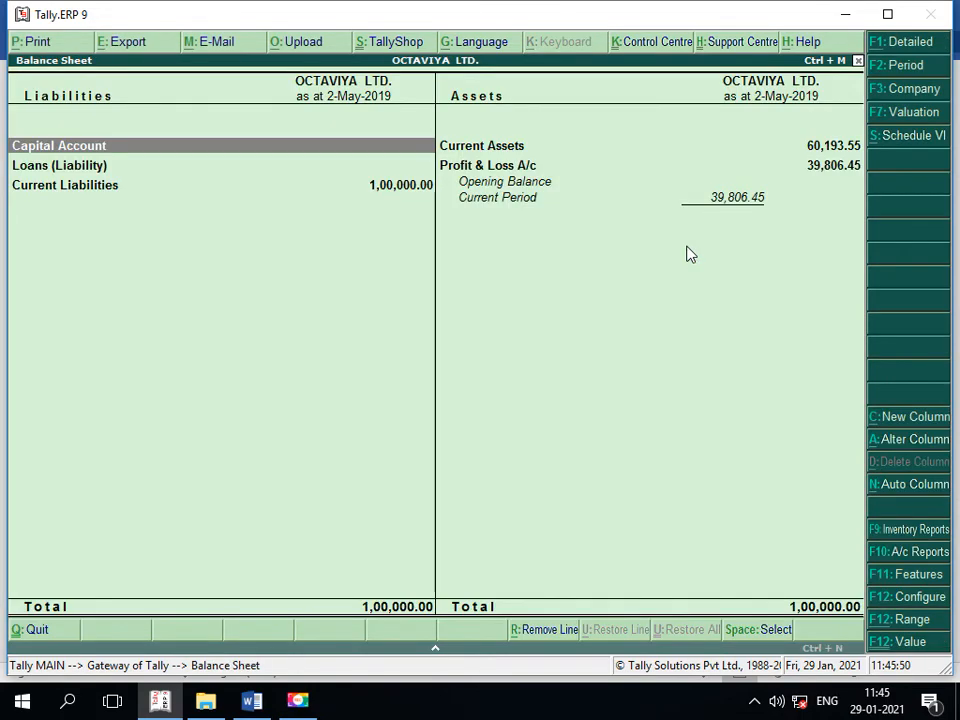
{"action": "key", "text": "Down"}
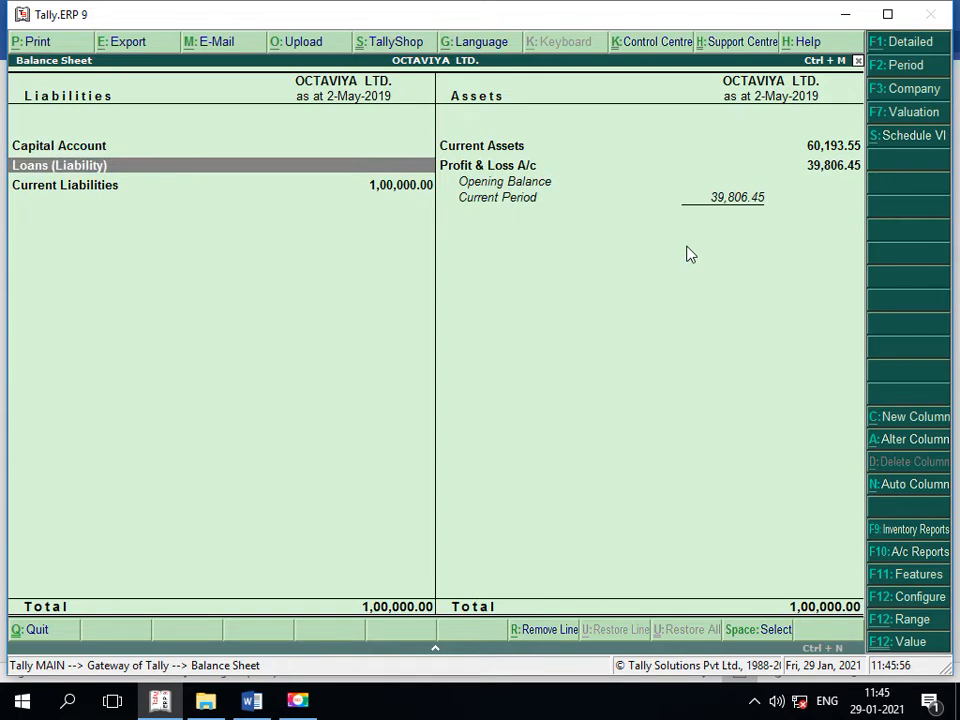
{"action": "key", "text": "Down"}
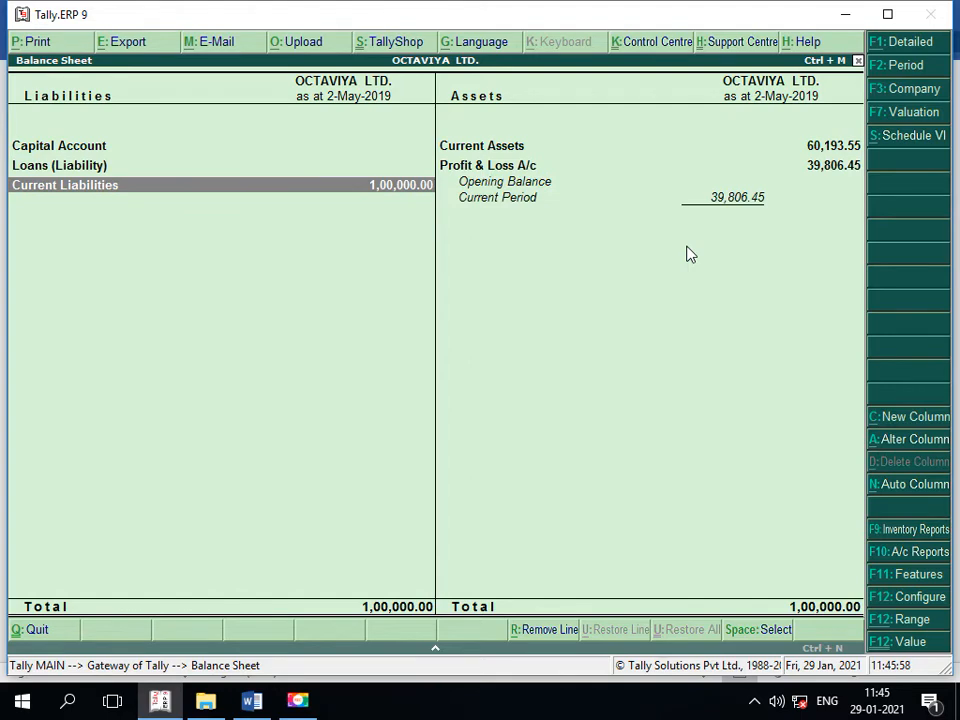
{"action": "key", "text": "Return"}
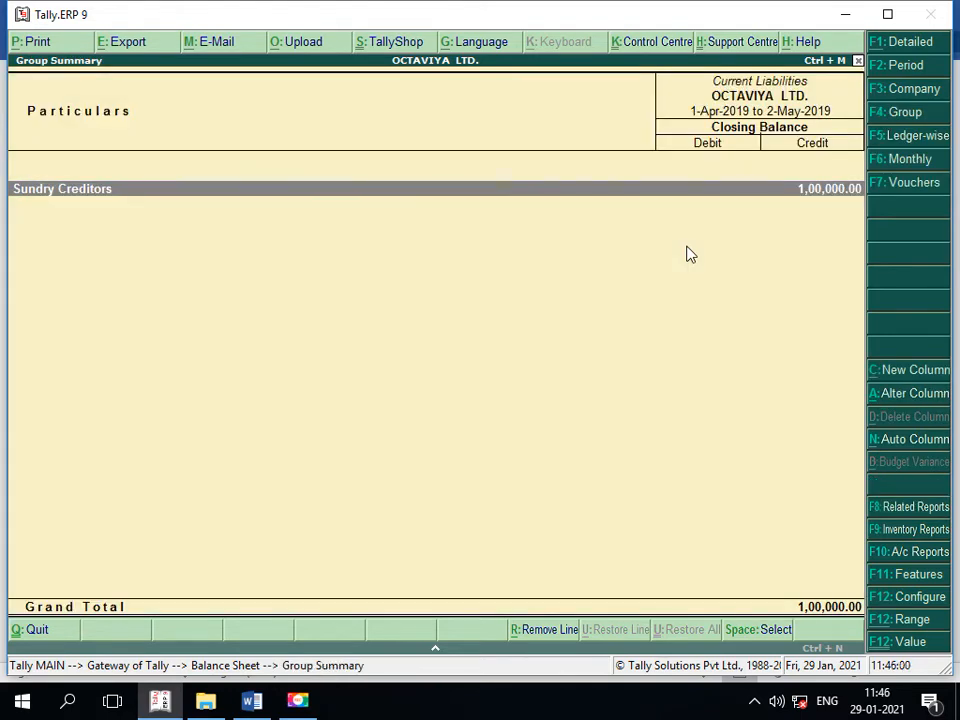
{"action": "key", "text": "Return"}
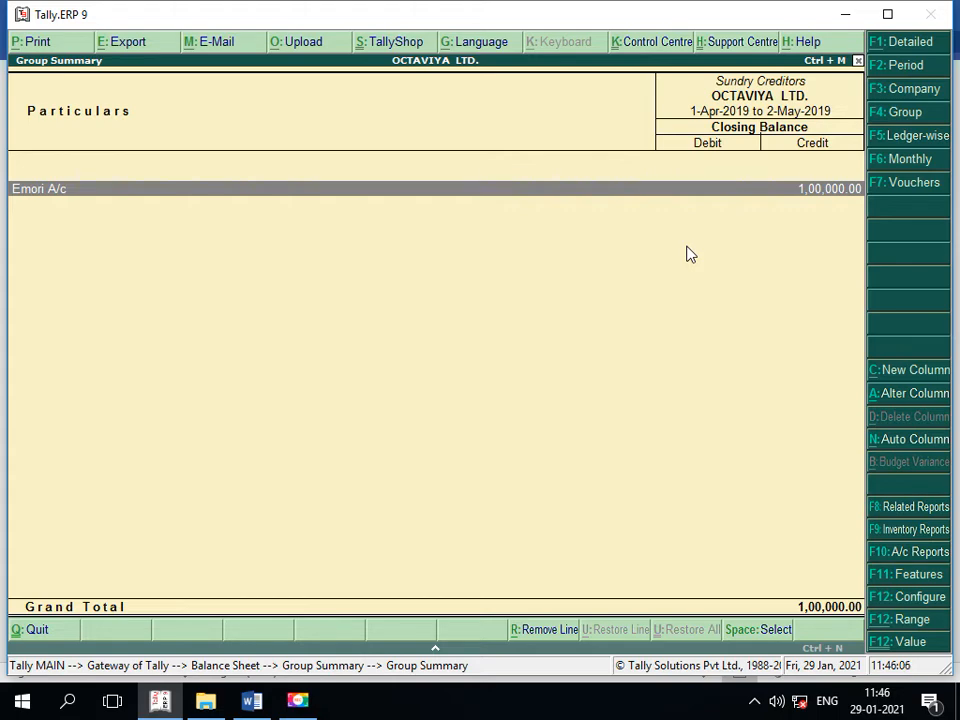
{"action": "key", "text": "Return"}
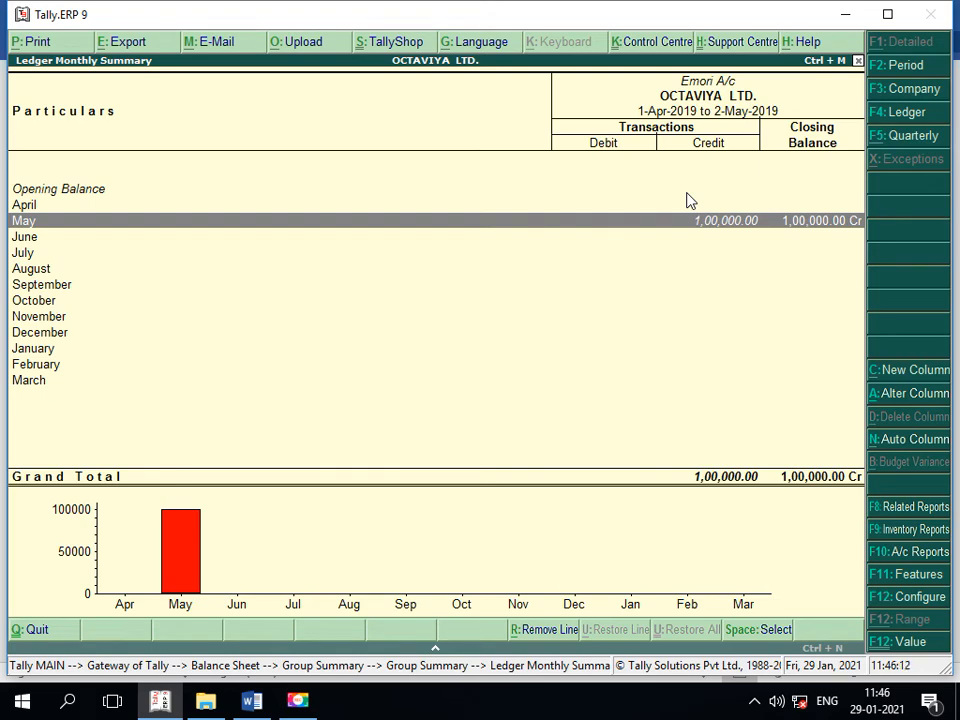
{"action": "key", "text": "ctrl+m"}
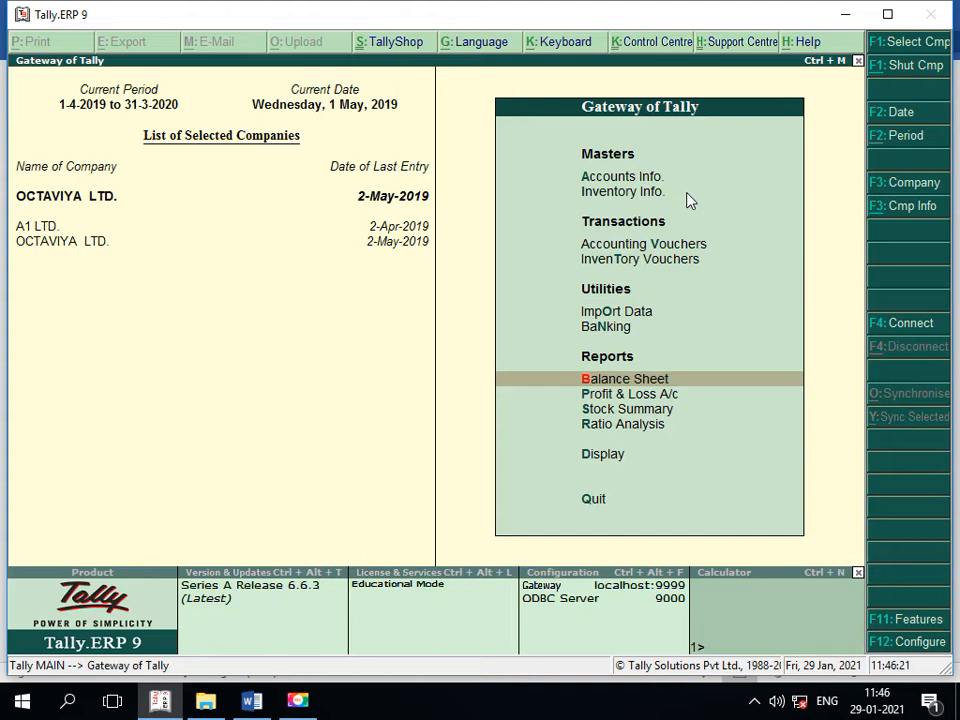
- Open the Credit Note voucher type for alteration from the accounts masters
{"action": "key", "text": "Up"}
{"action": "key", "text": "Up"}
{"action": "key", "text": "Up"}
{"action": "key", "text": "Up"}
{"action": "key", "text": "Up"}
{"action": "key", "text": "Up"}
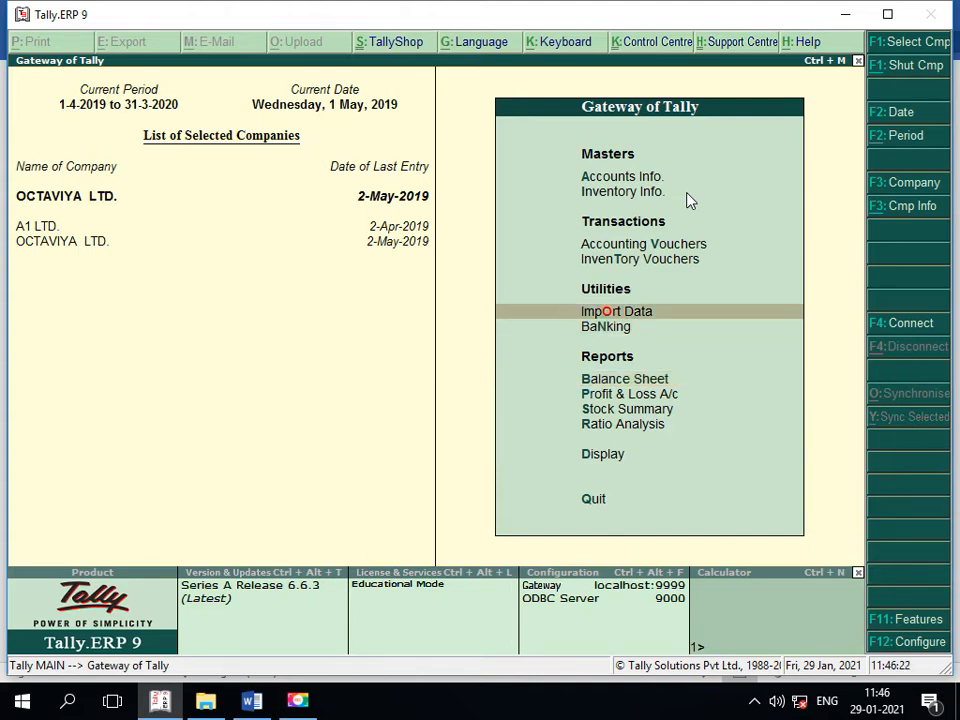
{"action": "key", "text": "Return"}
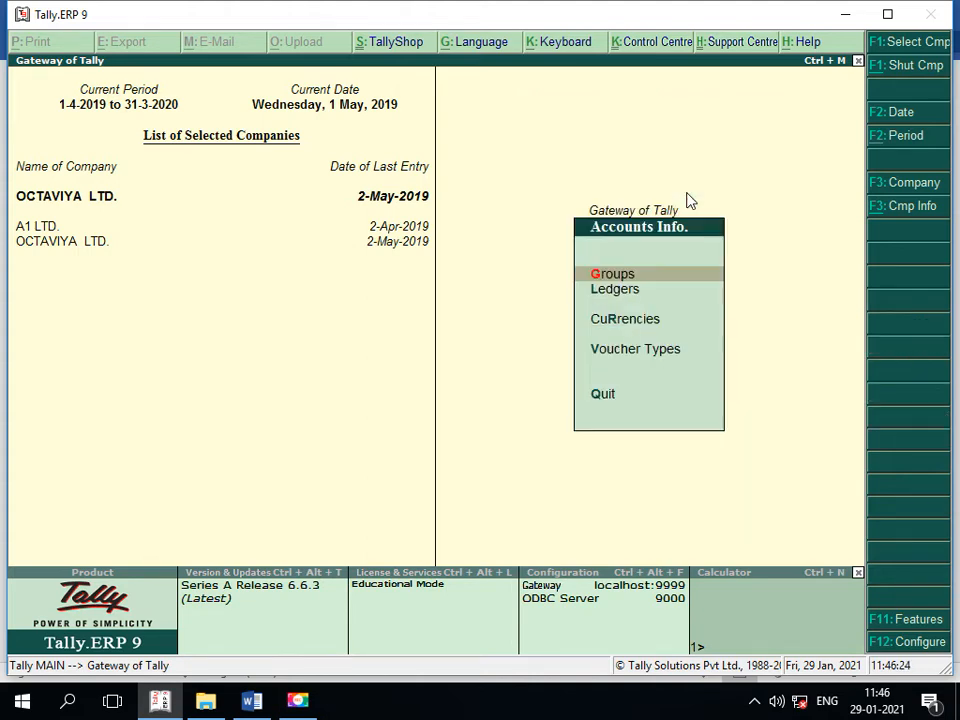
{"action": "key", "text": "Down"}
{"action": "key", "text": "Down"}
{"action": "key", "text": "Down"}
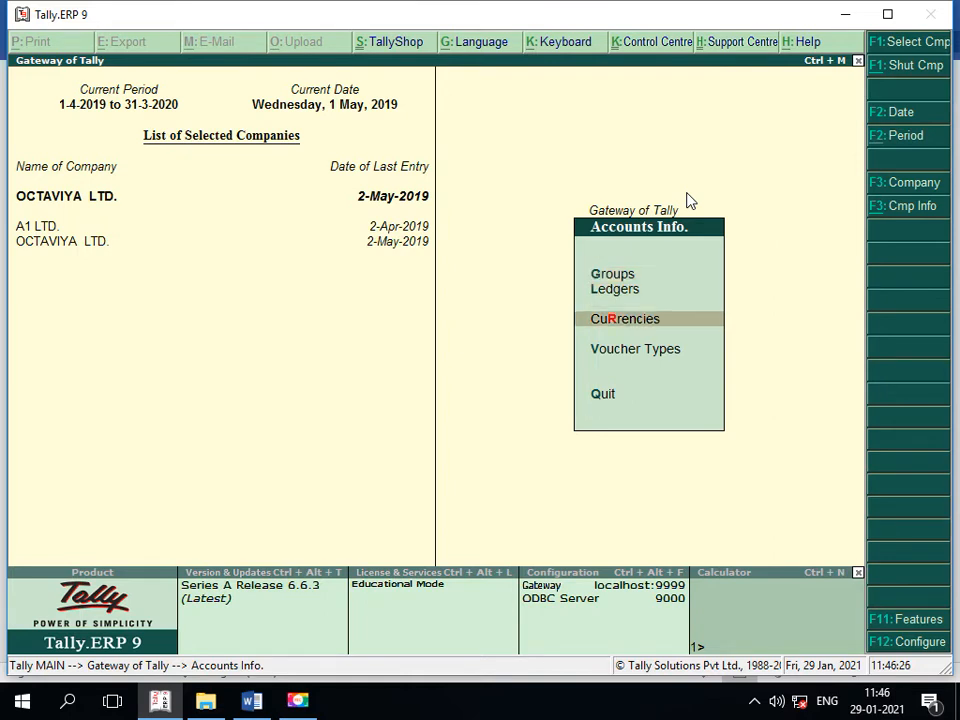
{"action": "key", "text": "Return"}
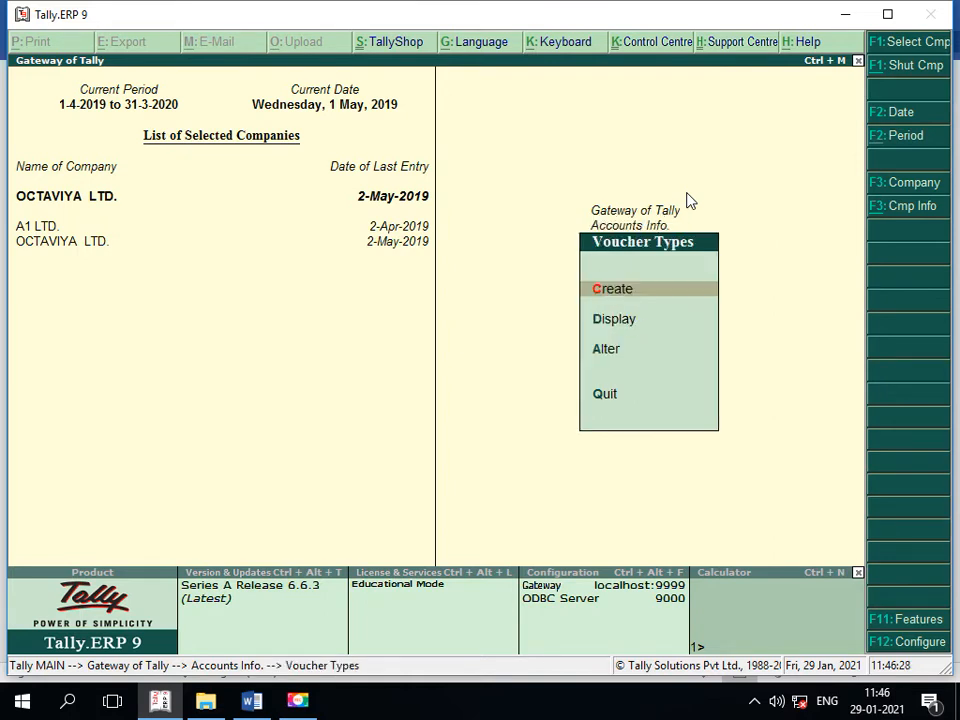
{"action": "key", "text": "Down"}
{"action": "key", "text": "Down"}
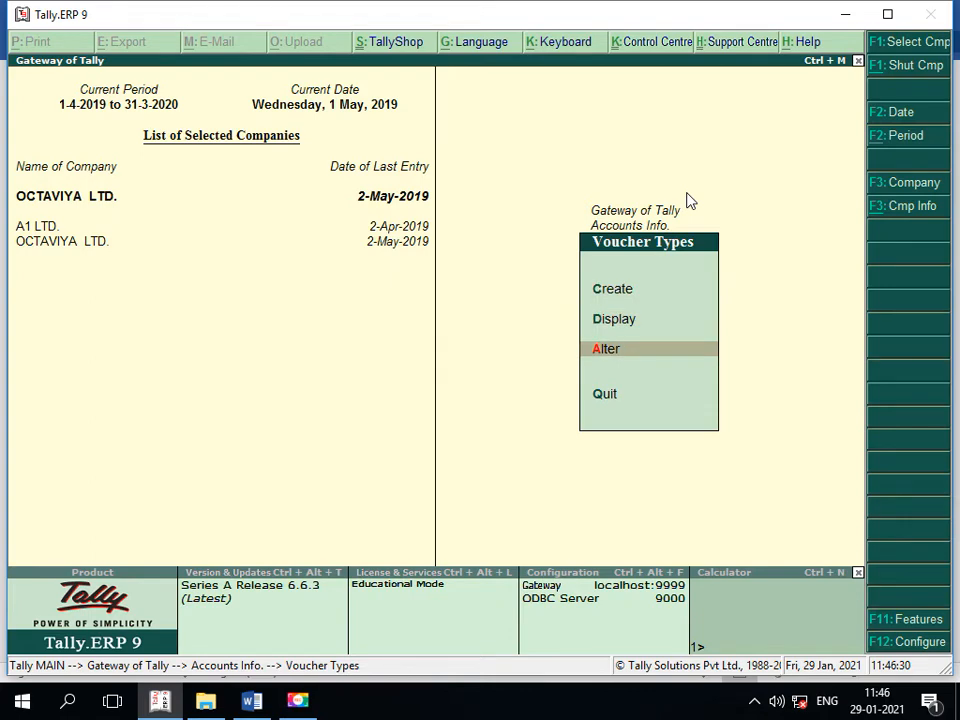
{"action": "key", "text": "Return"}
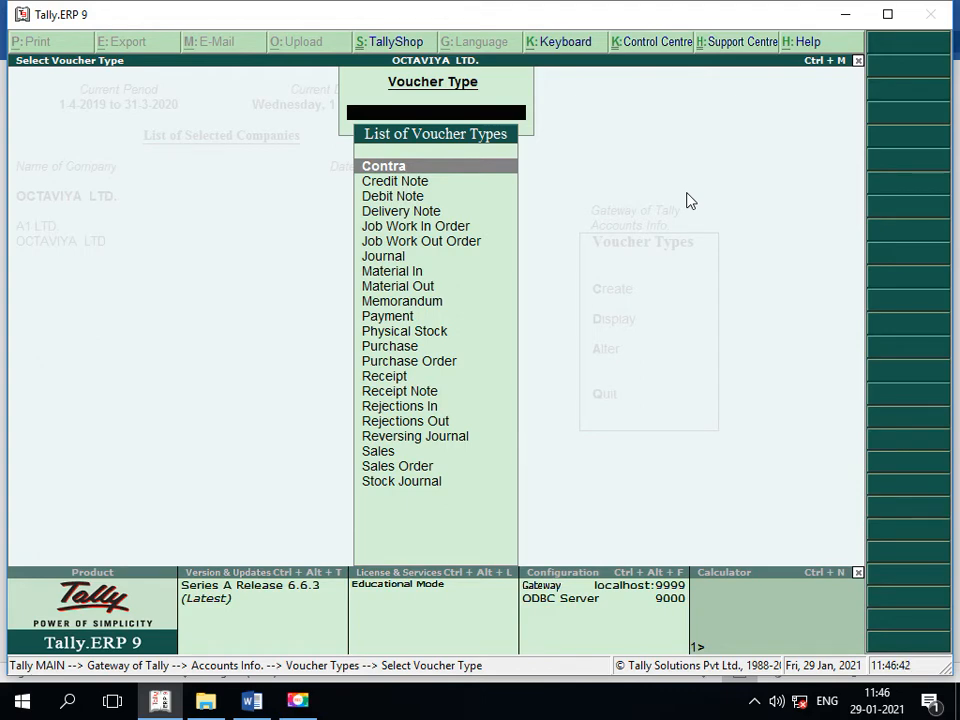
{"action": "key", "text": "Down"}
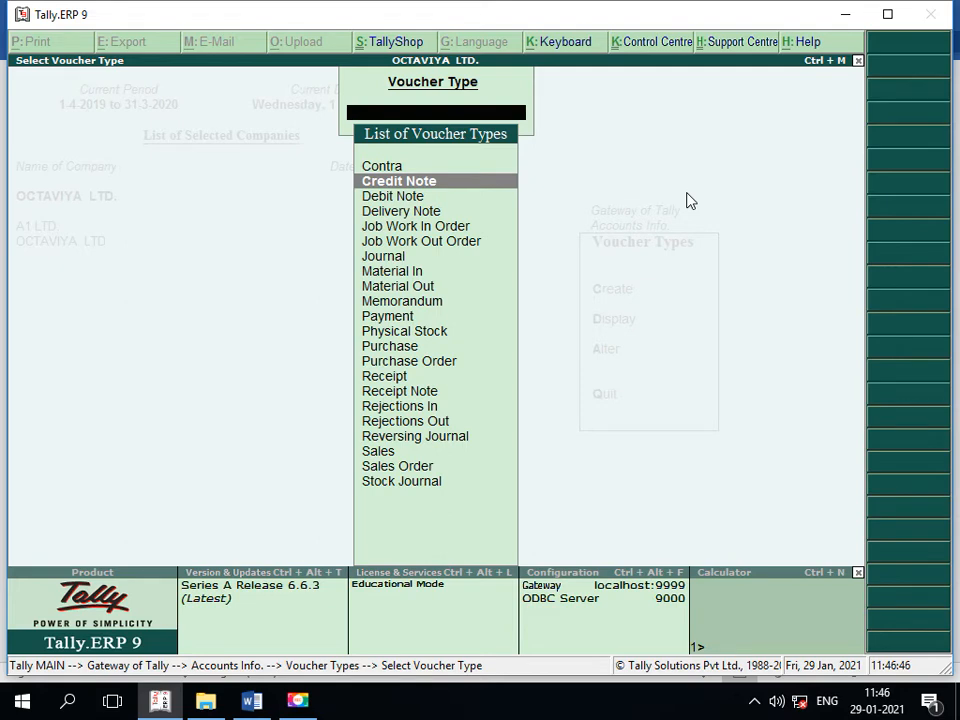
{"action": "key", "text": "Return"}
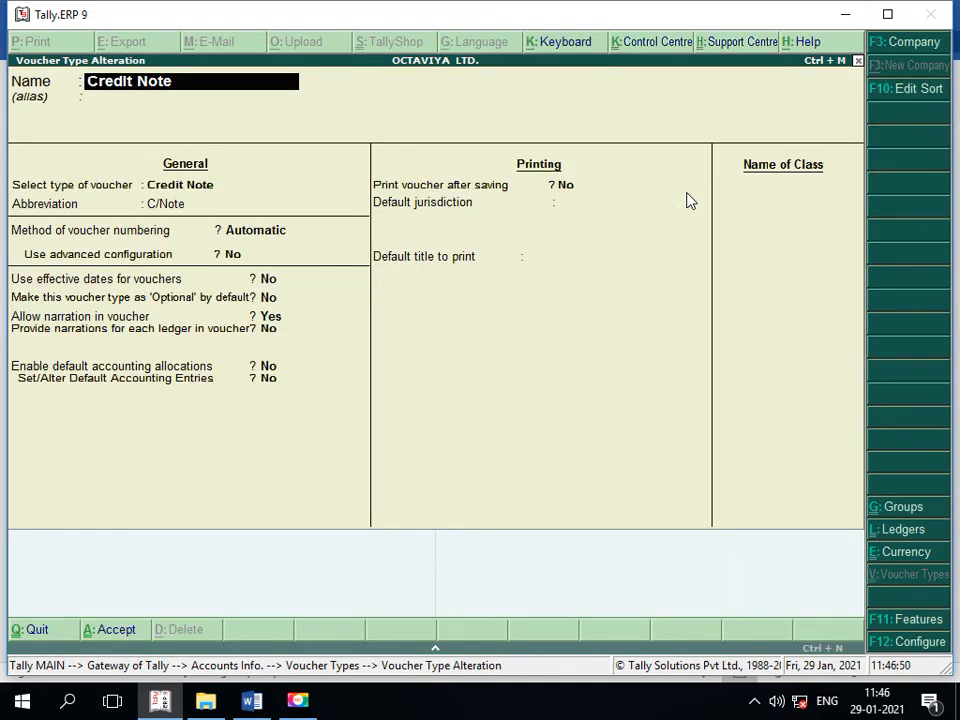
- Add a voucher class named Interest Paid to the Credit Note voucher type, keeping its other settings
{"action": "key", "text": "Return"}
{"action": "key", "text": "Return"}
{"action": "key", "text": "Return"}
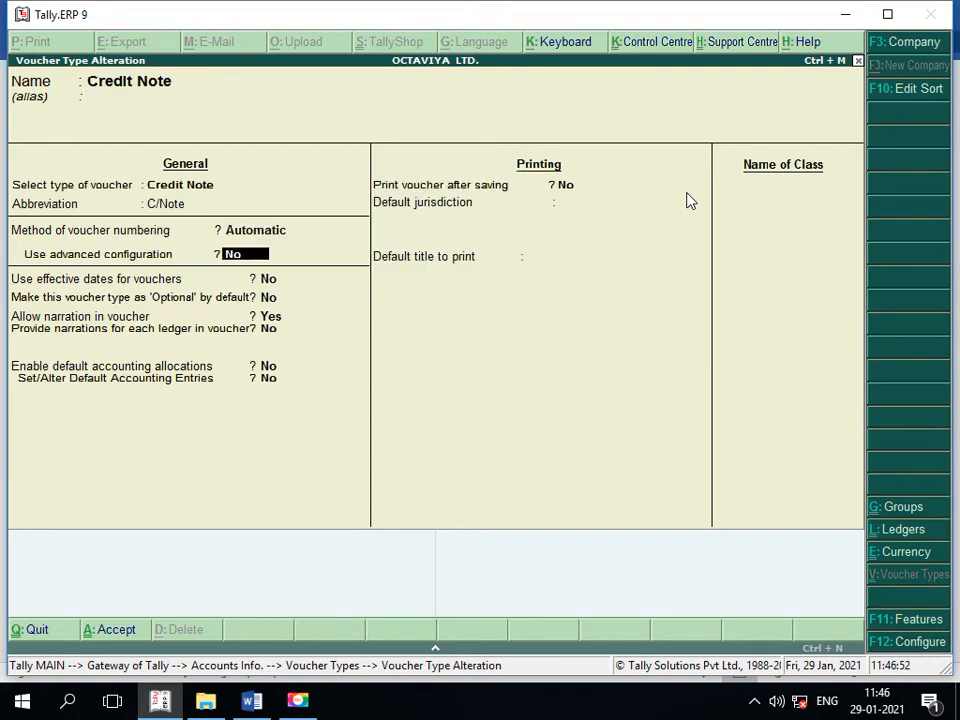
{"action": "key", "text": "Return"}
{"action": "key", "text": "Return"}
{"action": "key", "text": "Return"}
{"action": "key", "text": "Return"}
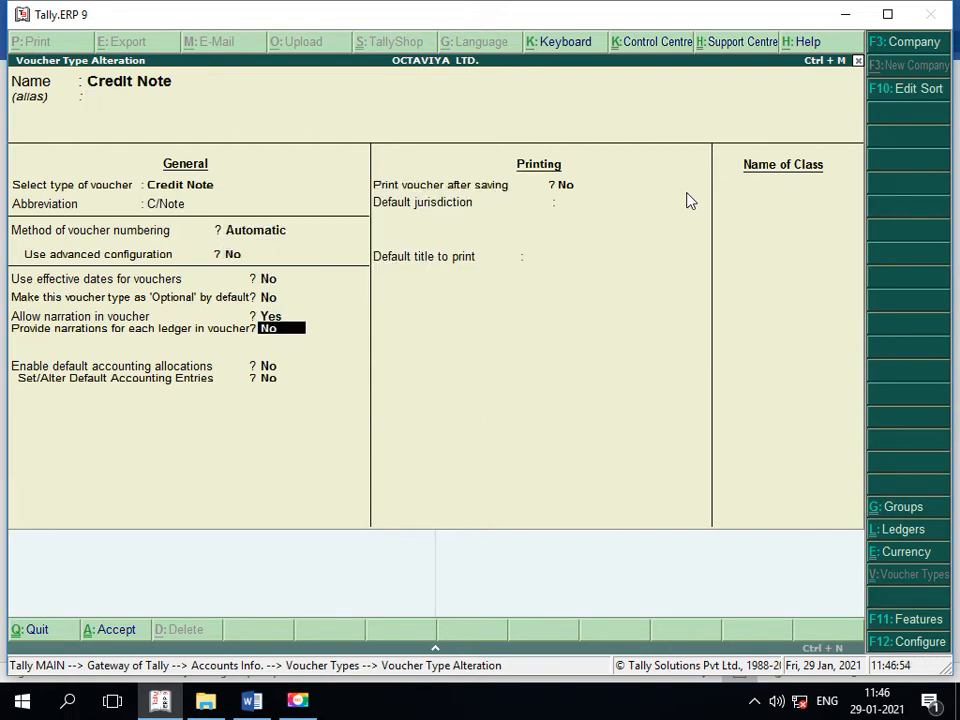
{"action": "key", "text": "Return"}
{"action": "key", "text": "Return"}
{"action": "key", "text": "Return"}
{"action": "key", "text": "Return"}
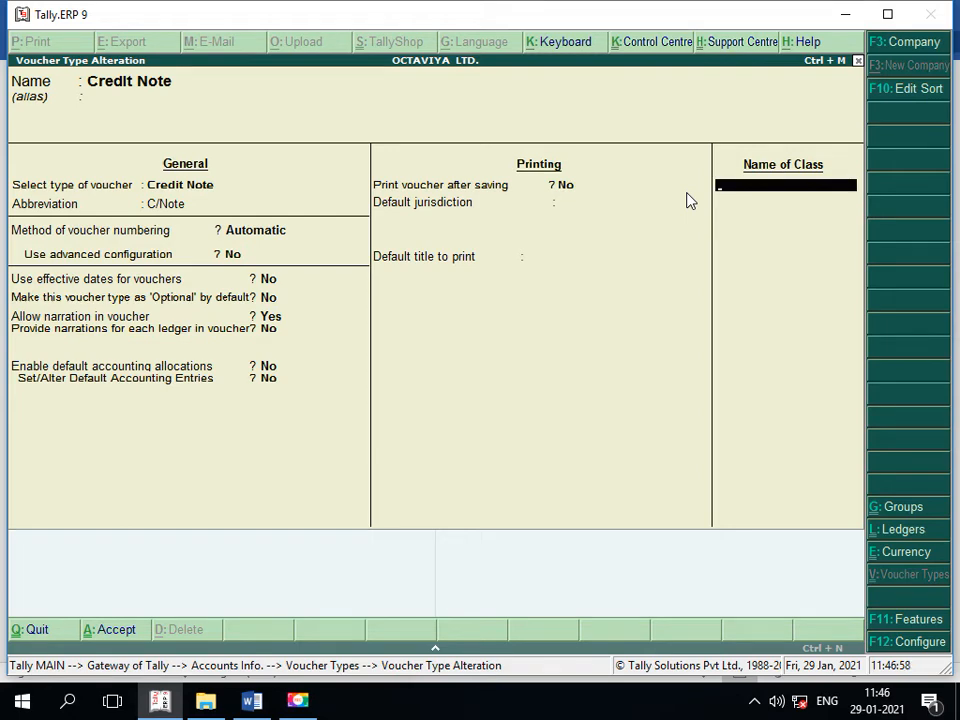
{"action": "type", "text": "Interest Pai"}
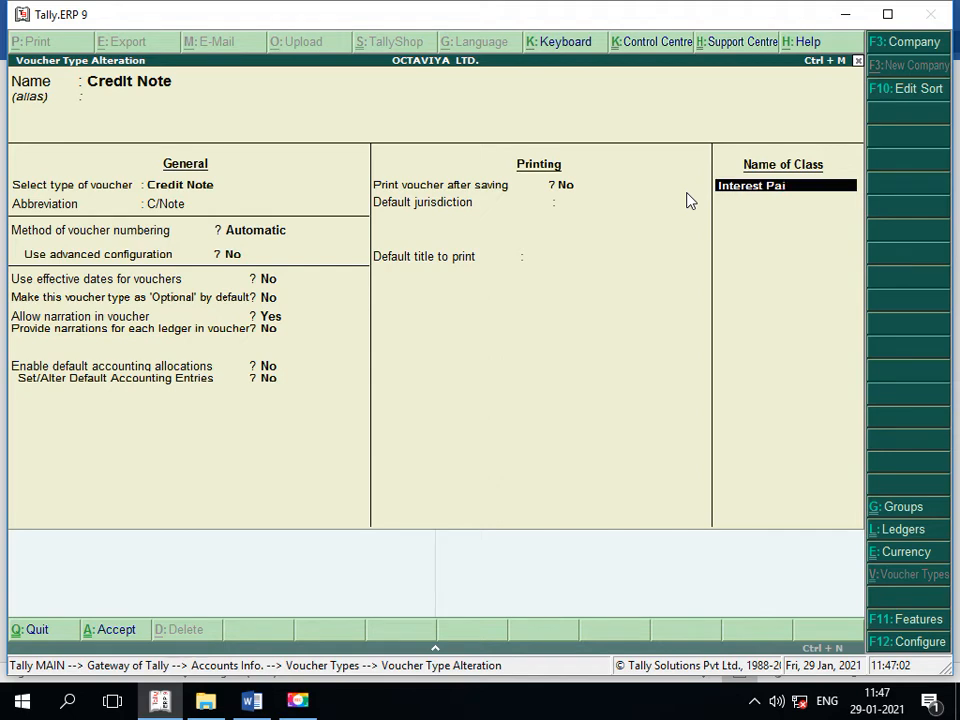
{"action": "type", "text": "d"}
{"action": "key", "text": "Return"}
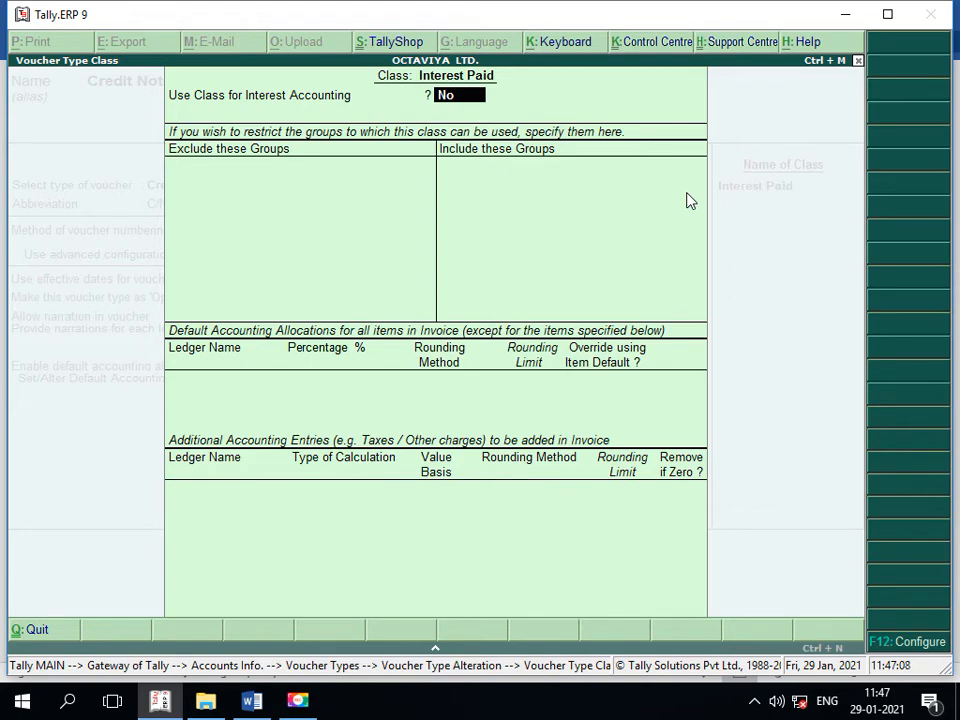
- Enable interest accounting for the Interest Paid class, save the voucher type, and return to the accounts masters
{"action": "type", "text": "y"}
{"action": "key", "text": "Return"}
{"action": "key", "text": "Return"}
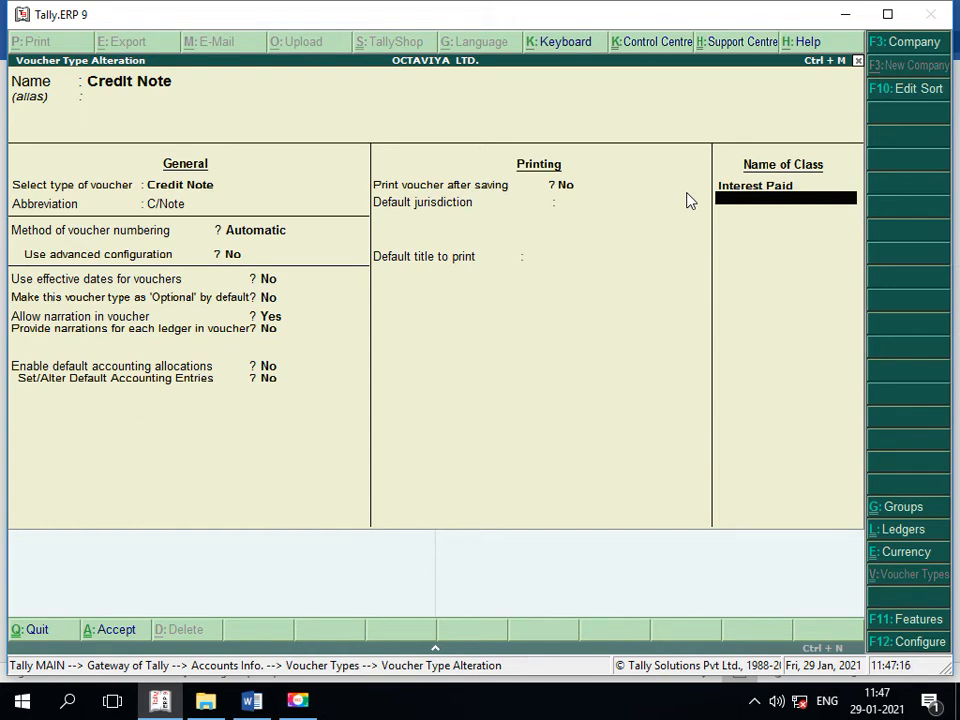
{"action": "key", "text": "Return"}
{"action": "key", "text": "Return"}
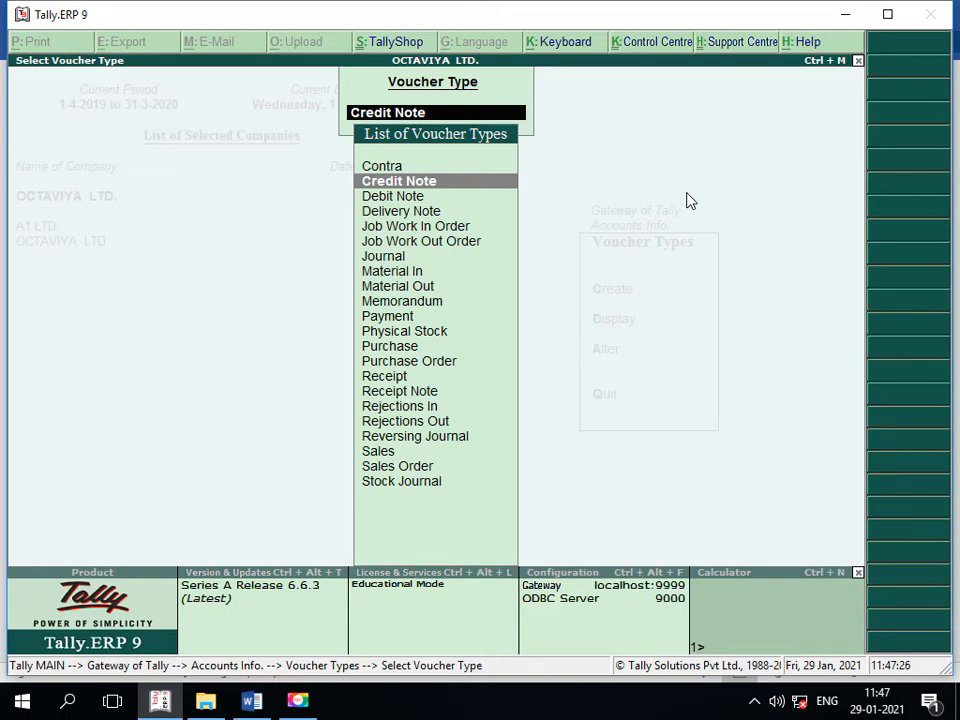
{"action": "key", "text": "Escape"}
{"action": "key", "text": "Escape"}
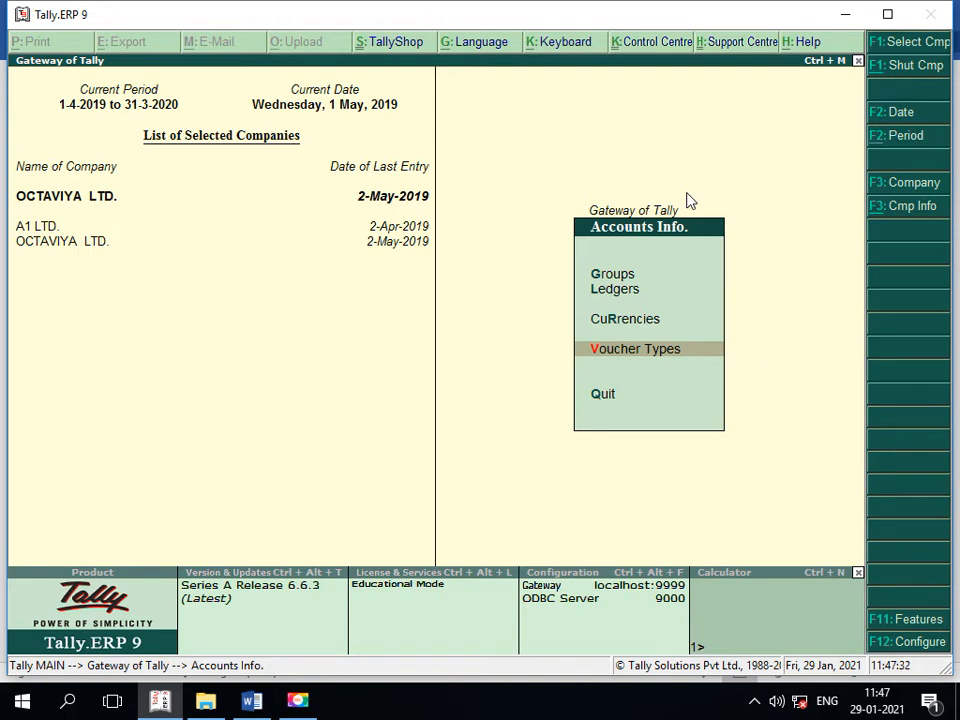
- Start a new single ledger named Interest Paid A/c under the Indirect Expenses group
{"action": "key", "text": "Up"}
{"action": "key", "text": "Up"}
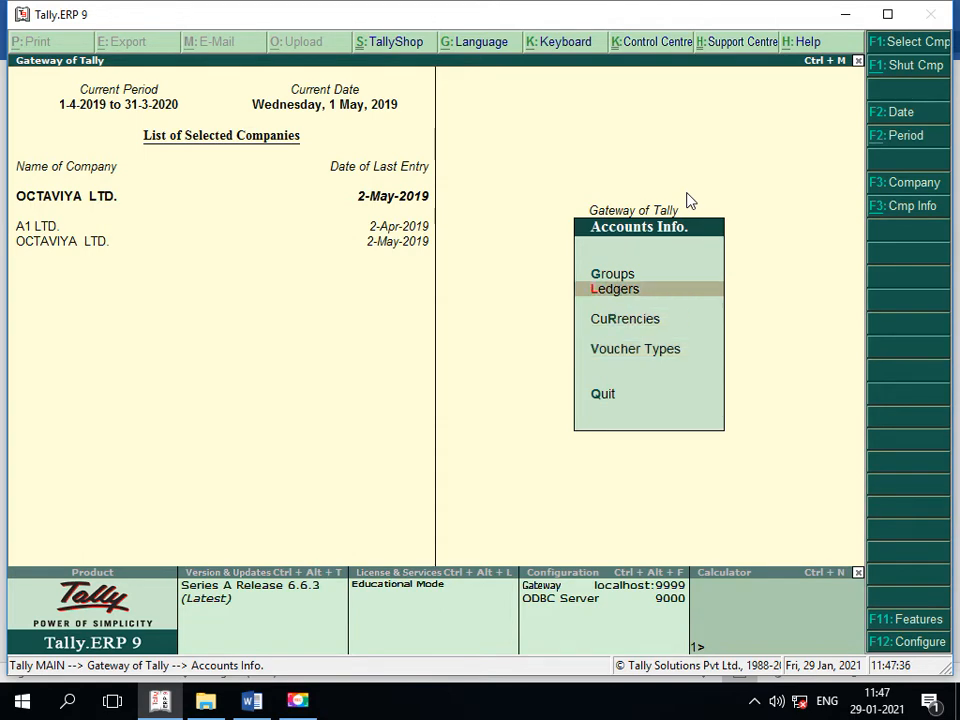
{"action": "key", "text": "Return"}
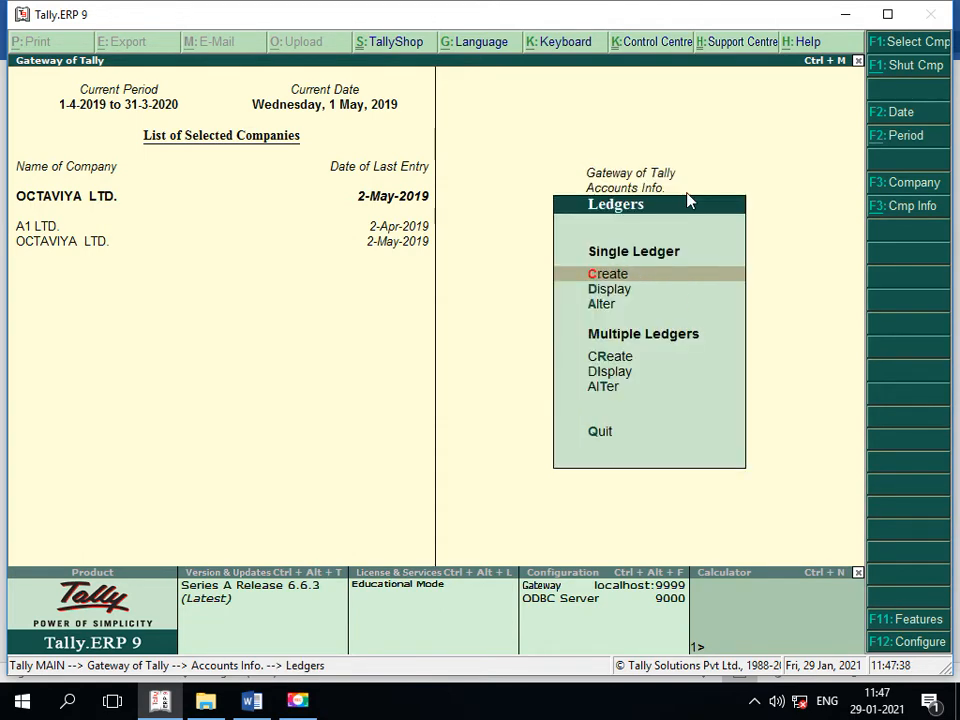
{"action": "key", "text": "Return"}
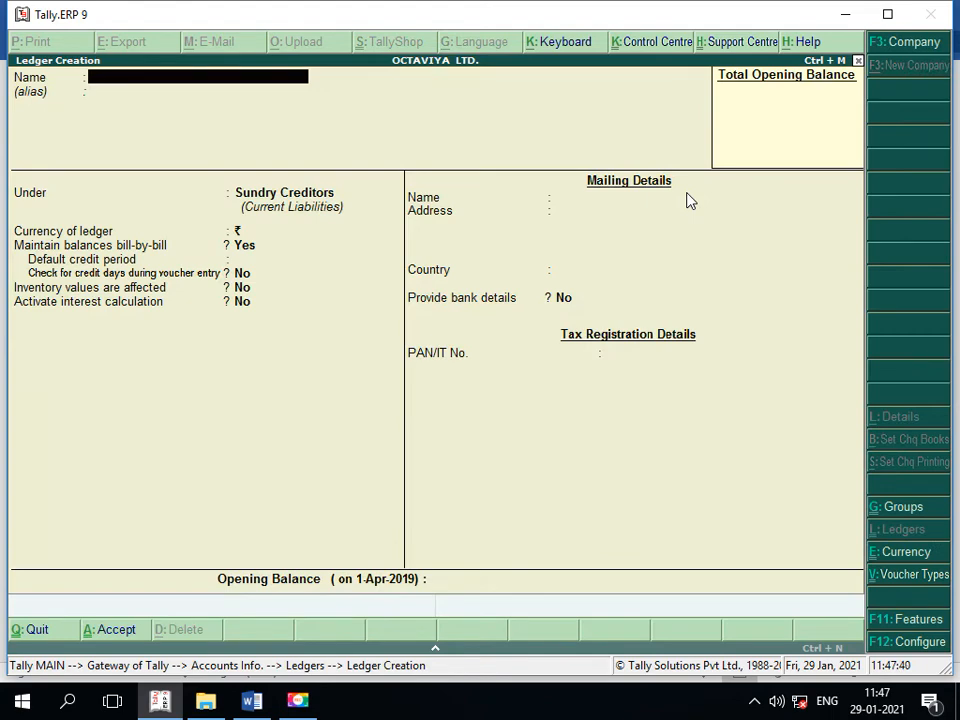
{"action": "type", "text": "Interest Paid a/c"}
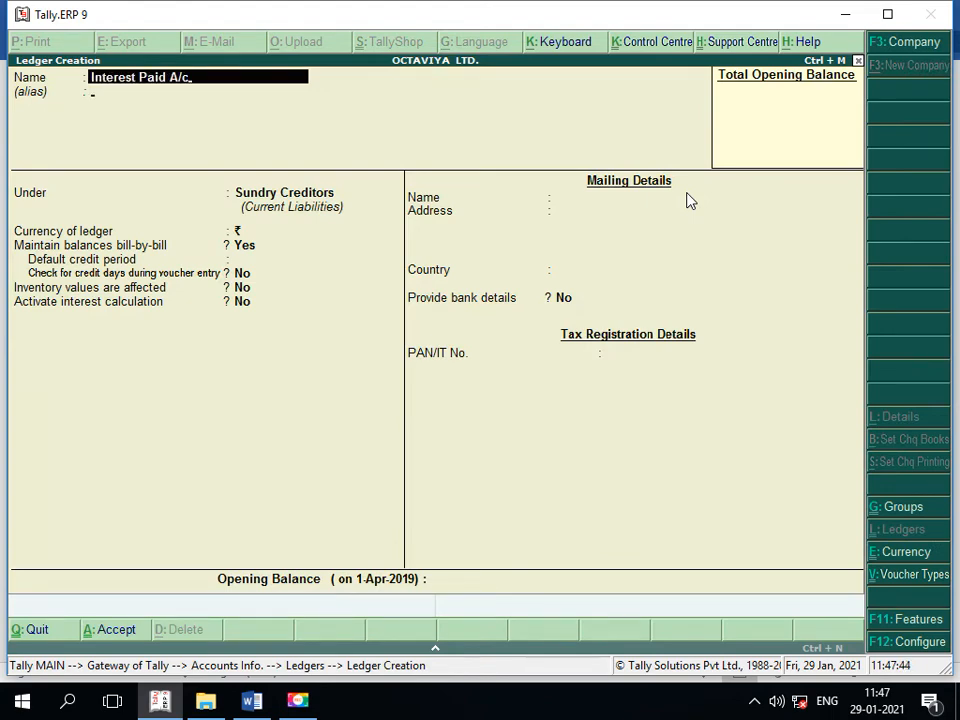
{"action": "key", "text": "Return"}
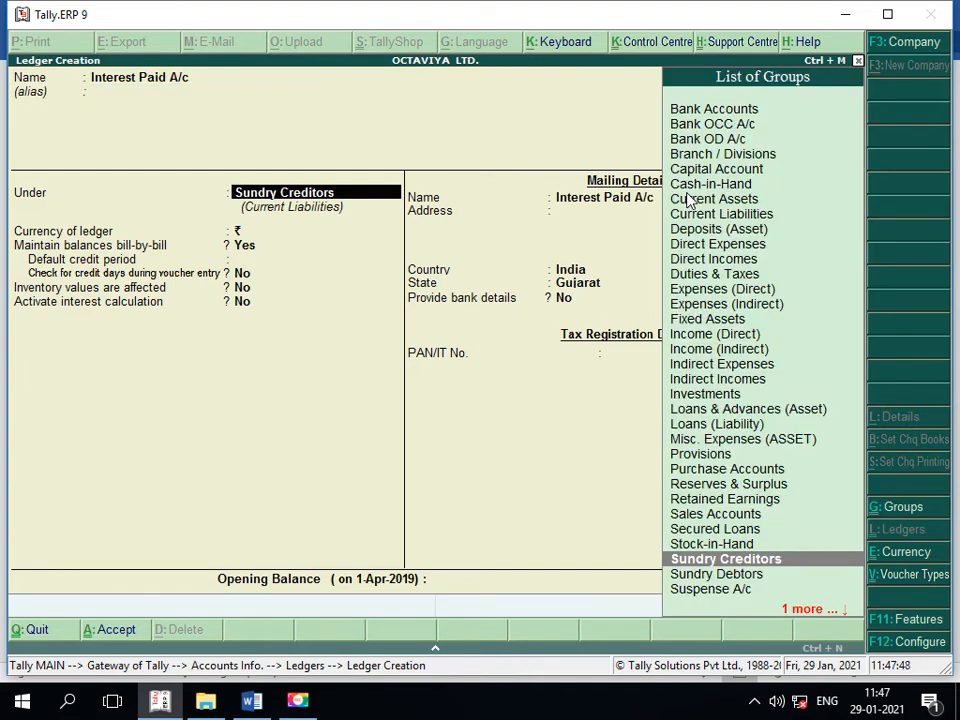
{"action": "type", "text": "In"}
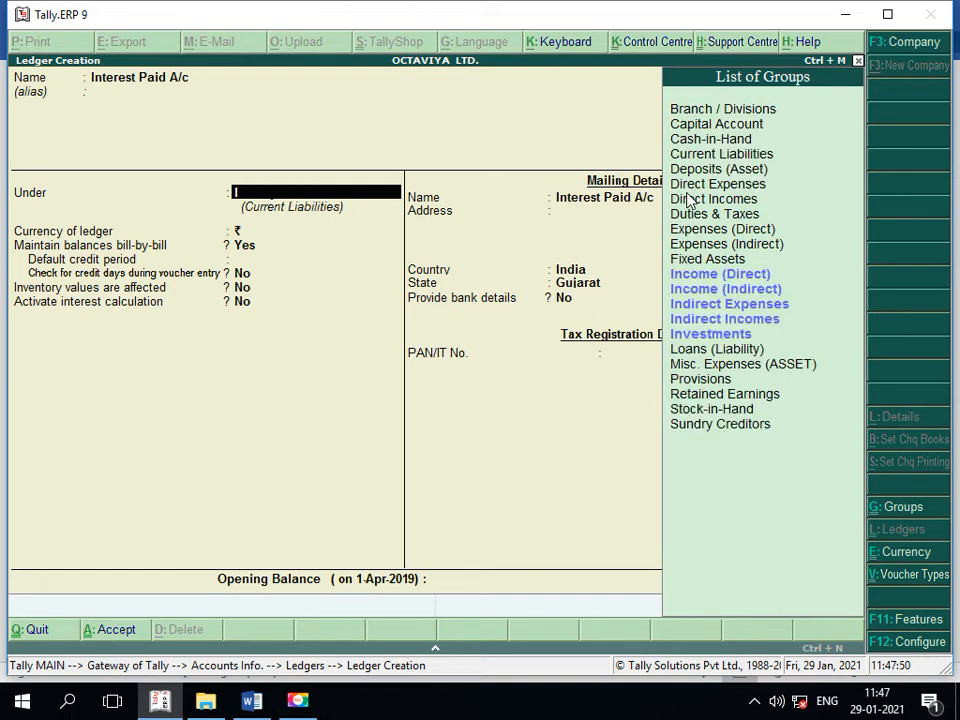
{"action": "key", "text": "Down"}
{"action": "key", "text": "Down"}
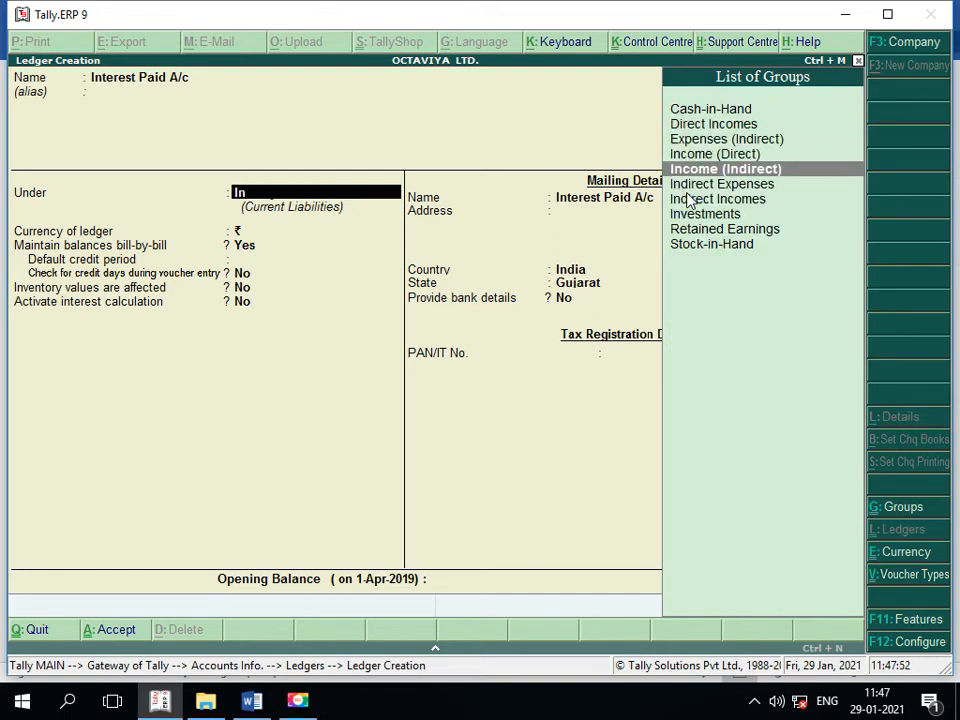
{"action": "key", "text": "Return"}
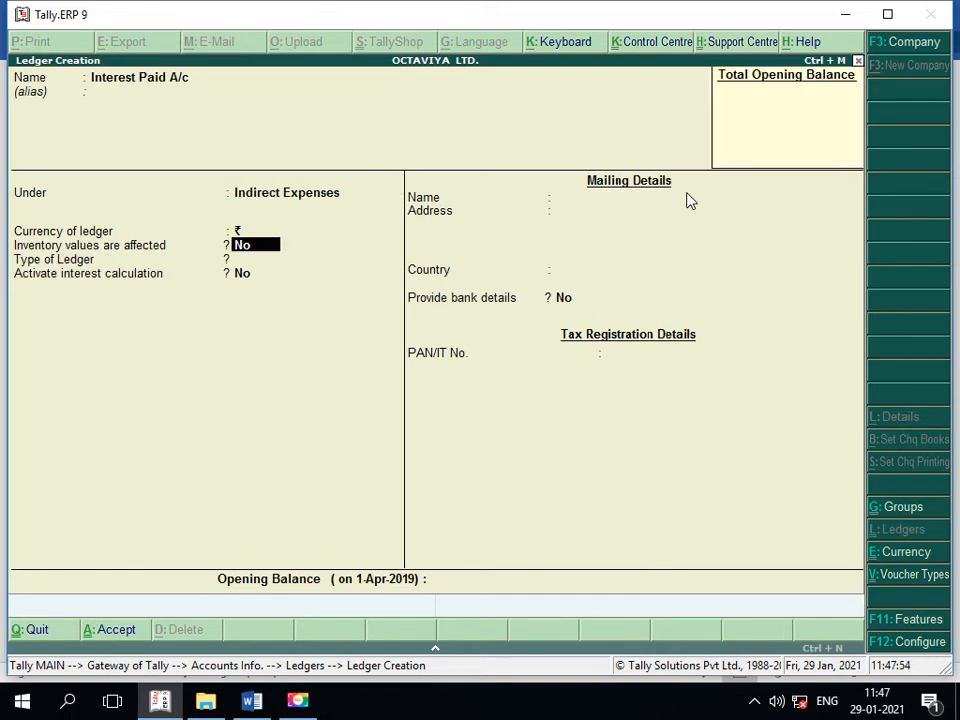
- Save the Interest Paid A/c ledger with ledger type Not Applicable and default details, and return to the Gateway of Tally
{"action": "key", "text": "Return"}
{"action": "key", "text": "Return"}
{"action": "key", "text": "Return"}
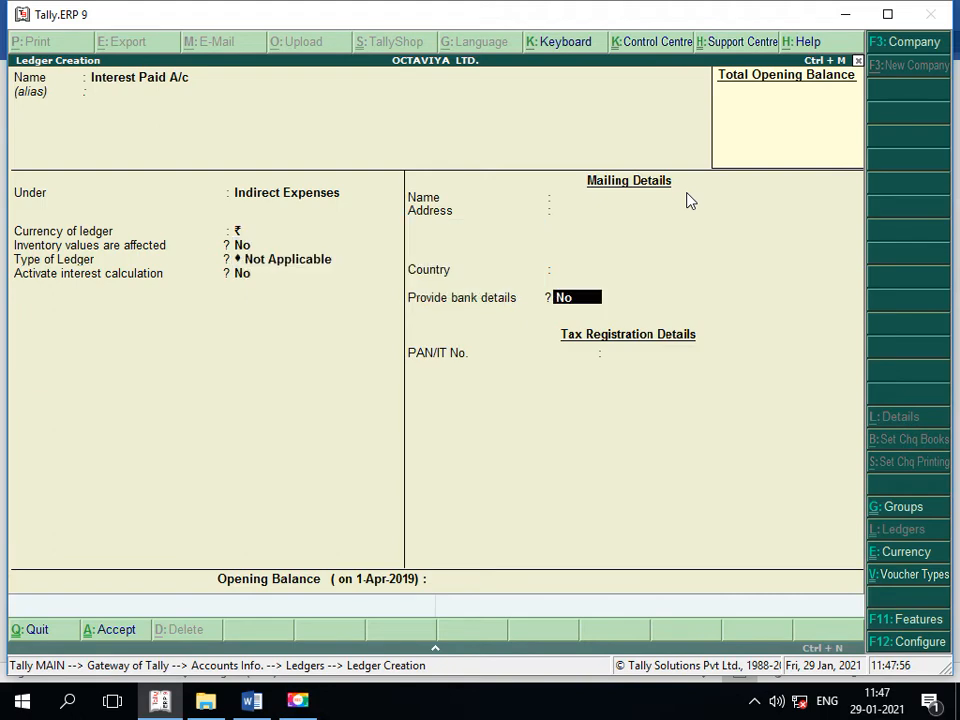
{"action": "key", "text": "Return"}
{"action": "key", "text": "Return"}
{"action": "key", "text": "Return"}
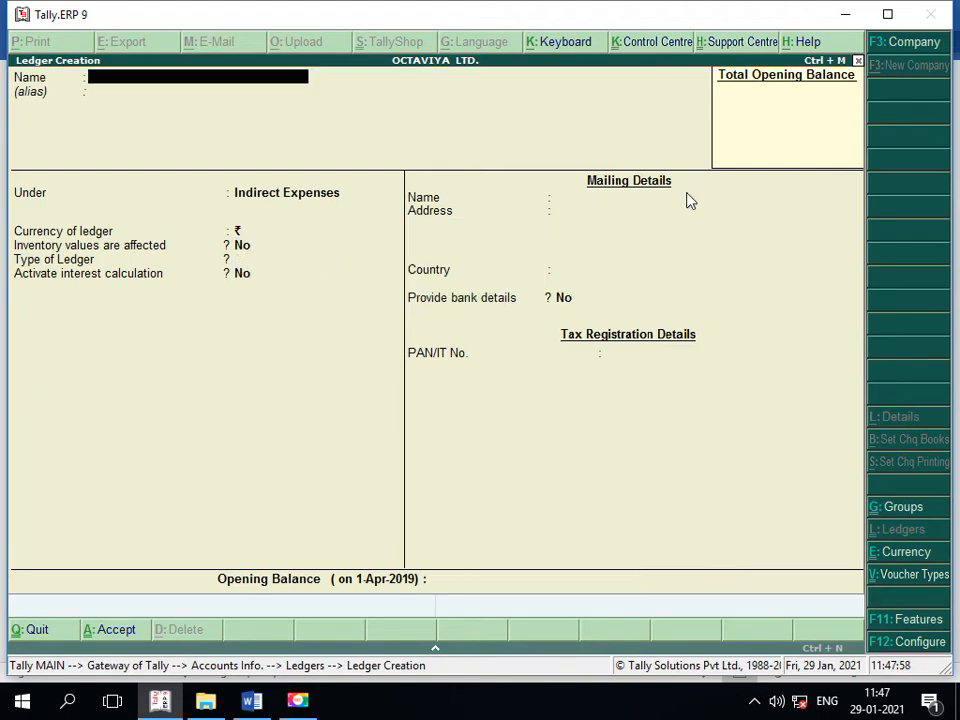
{"action": "key", "text": "Escape"}
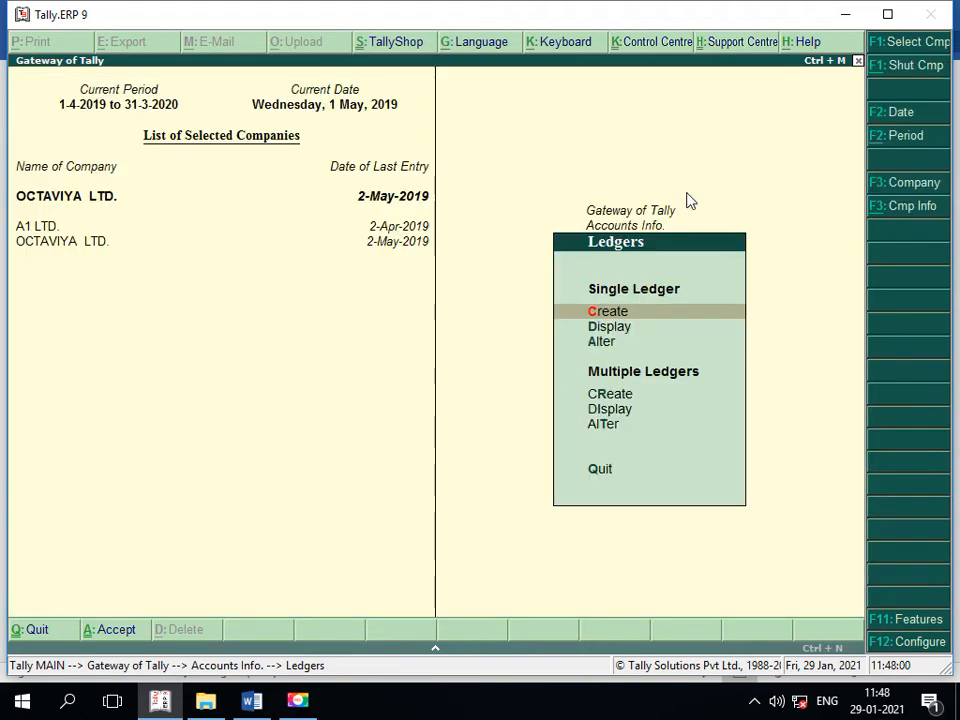
{"action": "key", "text": "Escape"}
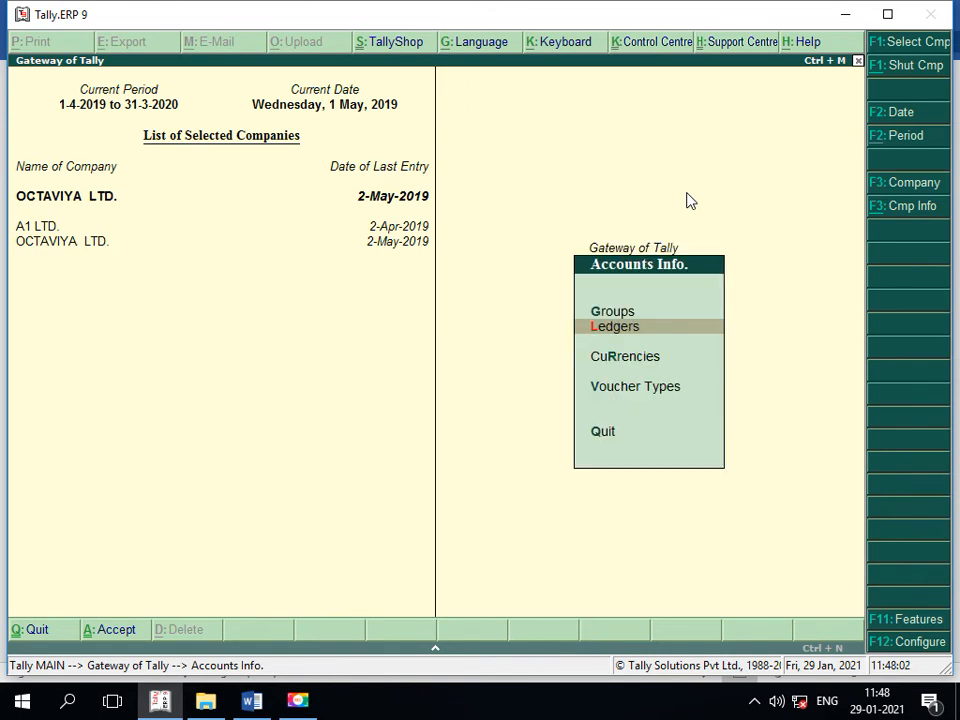
{"action": "key", "text": "Escape"}
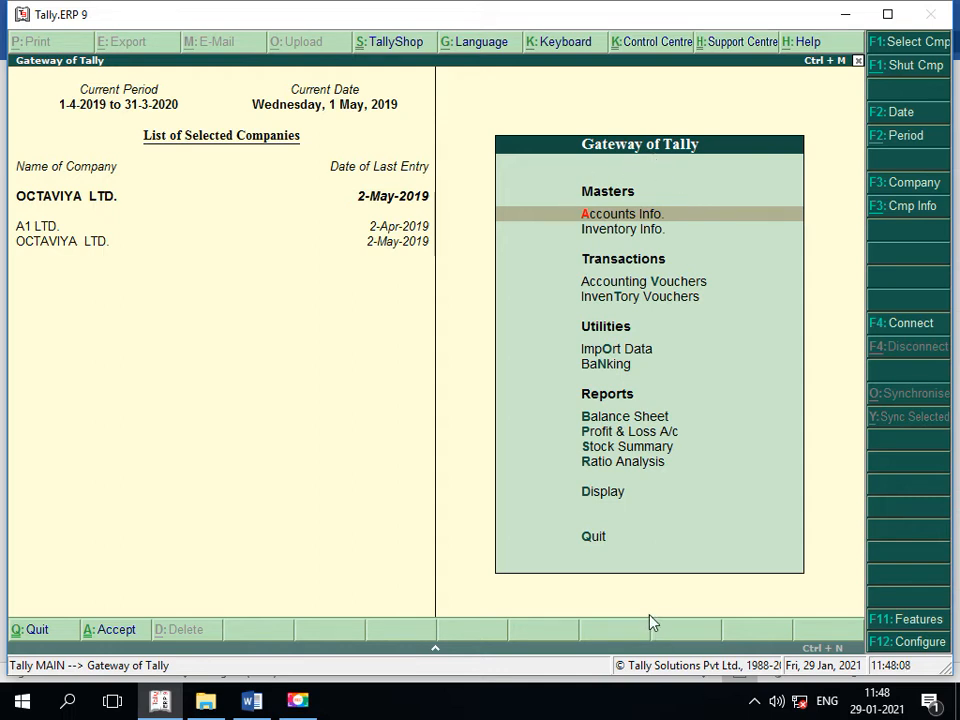
- Change the current date to 1-7-2019
{"action": "left_click", "coordinate": [930, 120]}
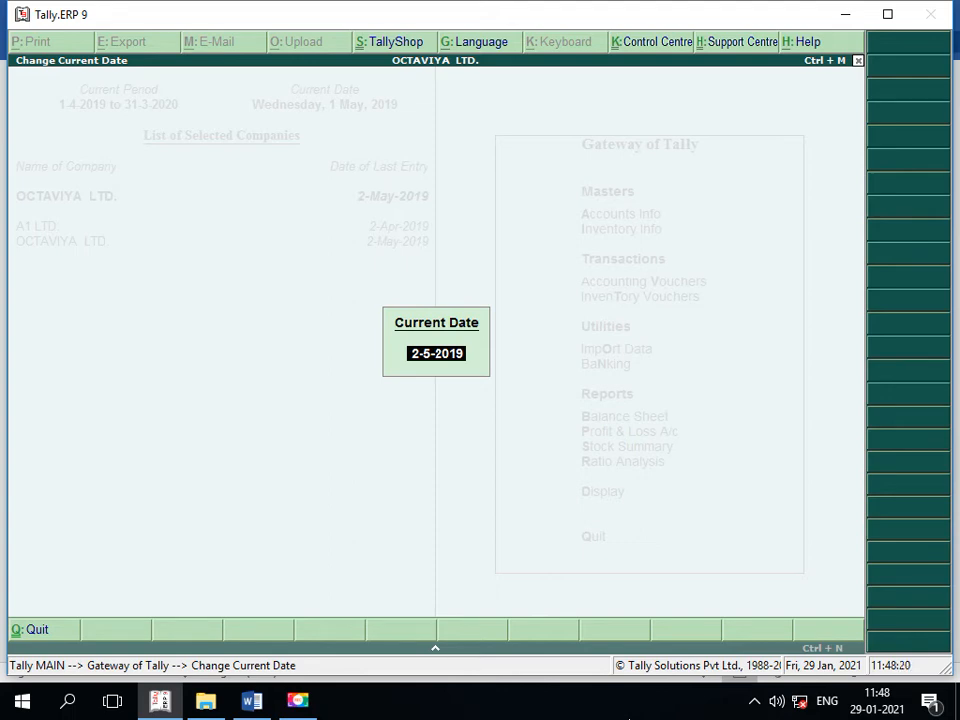
{"action": "type", "text": "1-7"}
{"action": "key", "text": "Return"}
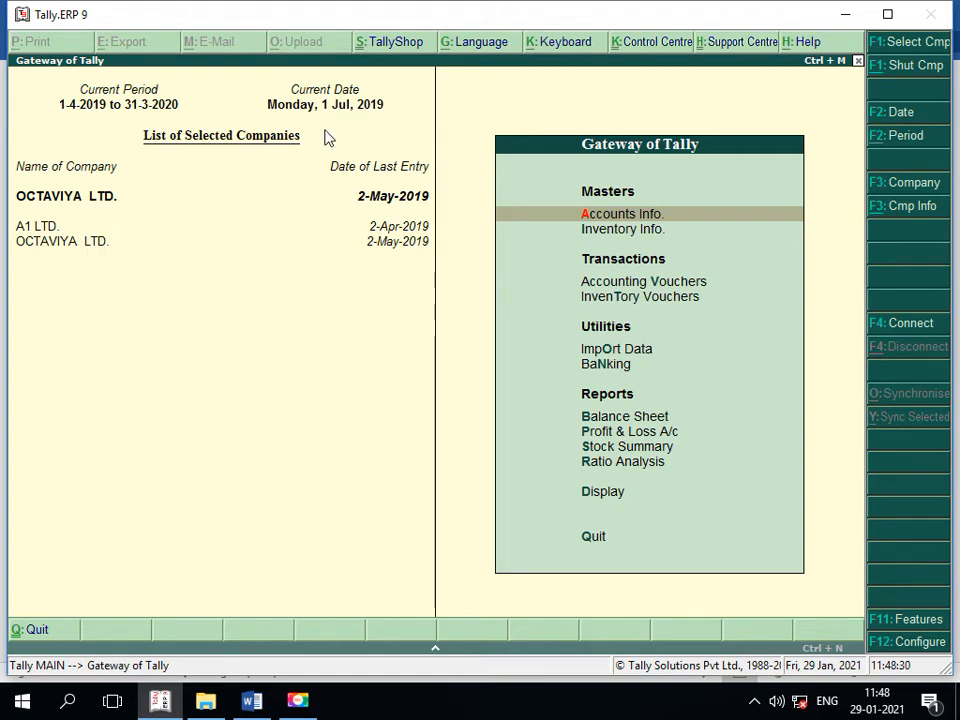
- Start a Credit Note accounting voucher using the Interest Paid voucher class
{"action": "key", "text": "v"}
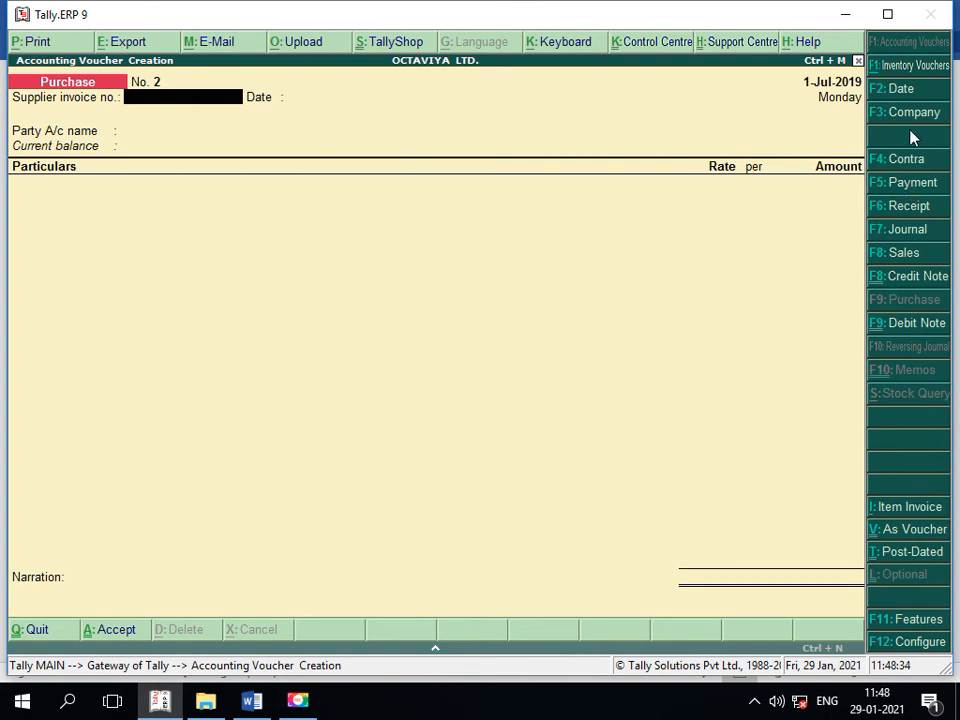
{"action": "left_click", "coordinate": [922, 286]}
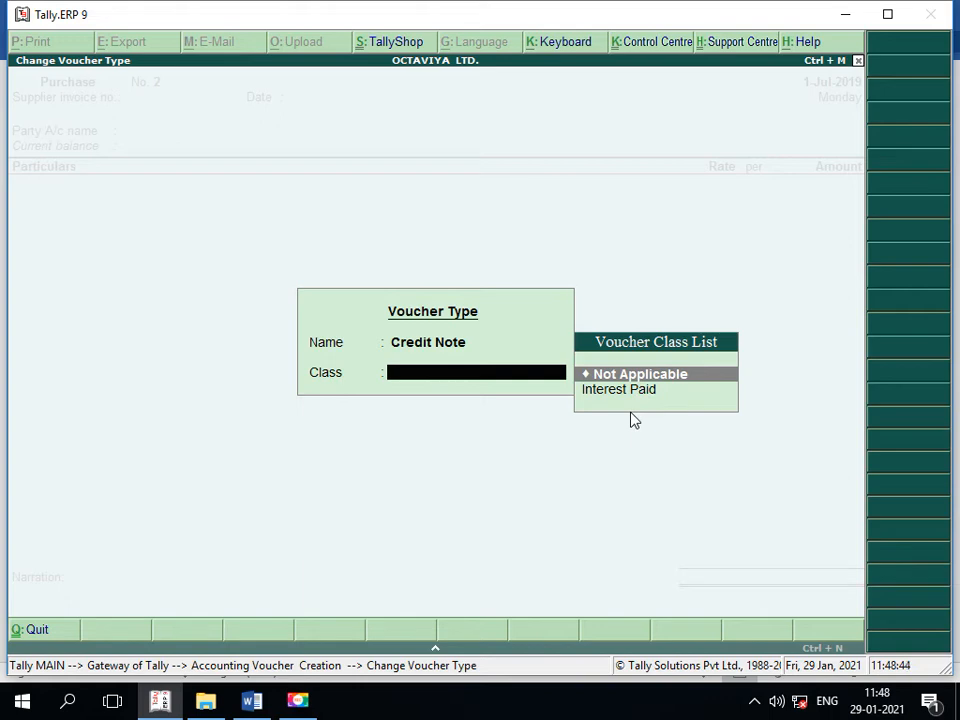
{"action": "key", "text": "Down"}
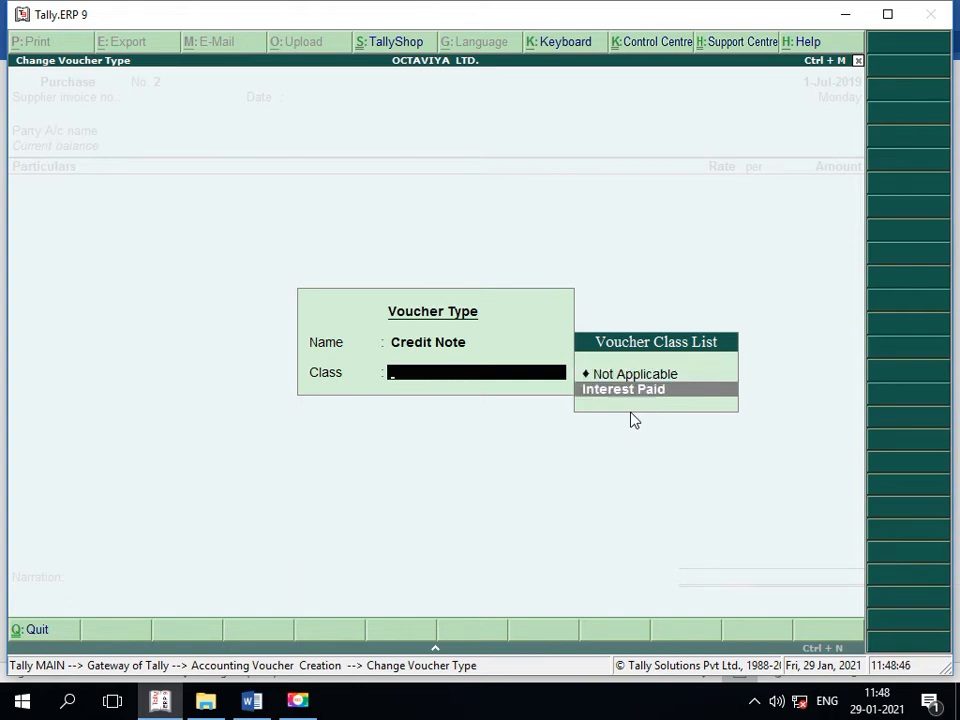
{"action": "key", "text": "Return"}
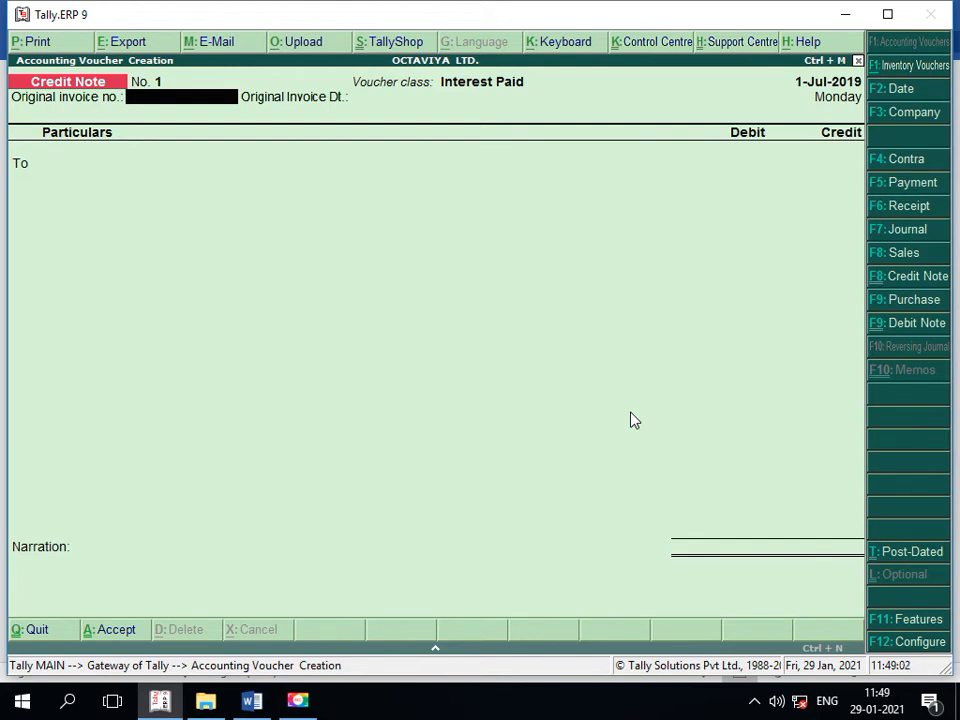
- Enter b2 as the credit note's original invoice number and 1-5-2019 as the original invoice date
{"action": "type", "text": "b2"}
{"action": "key", "text": "Return"}
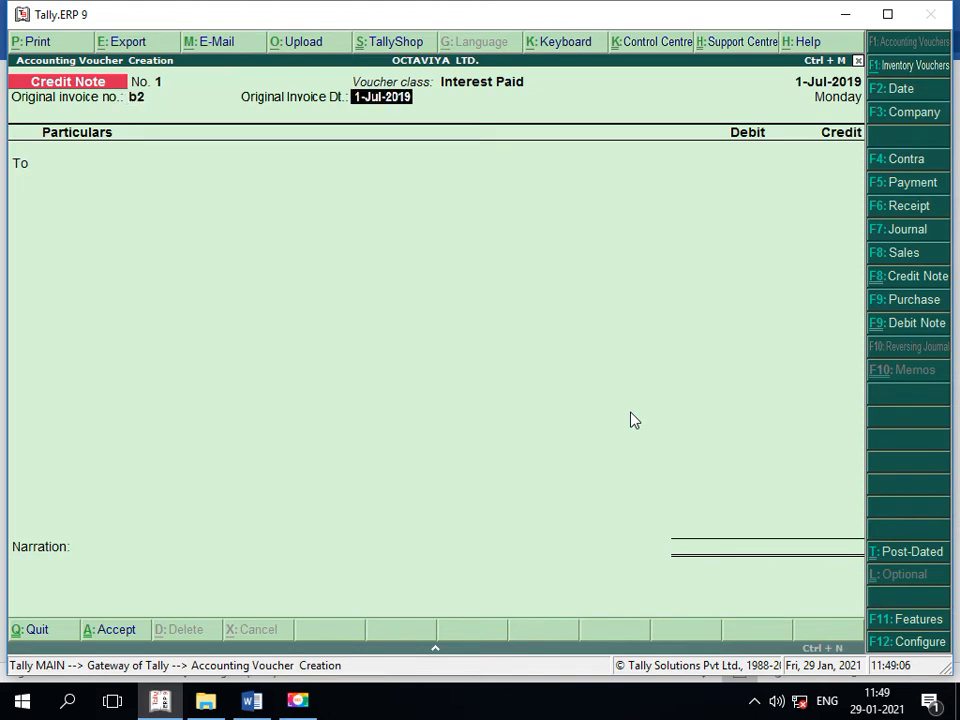
{"action": "type", "text": "1-5"}
{"action": "key", "text": "Return"}
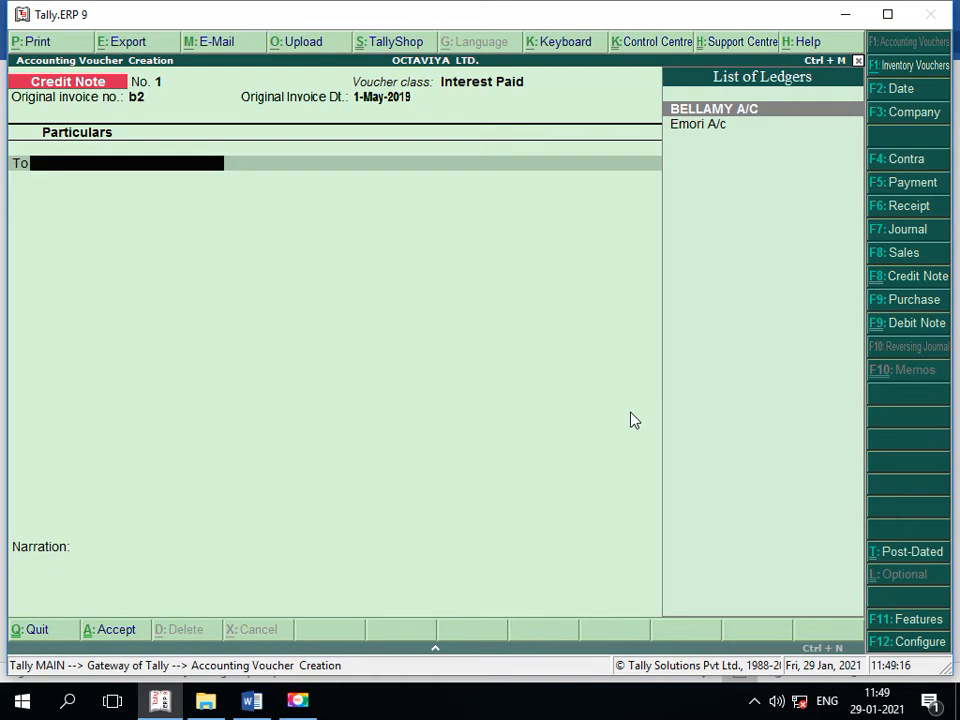
- Credit the supplier's ledger with the interest on bill b2 and accept the default party details with state Gujarat
{"action": "key", "text": "Down"}
{"action": "key", "text": "Return"}
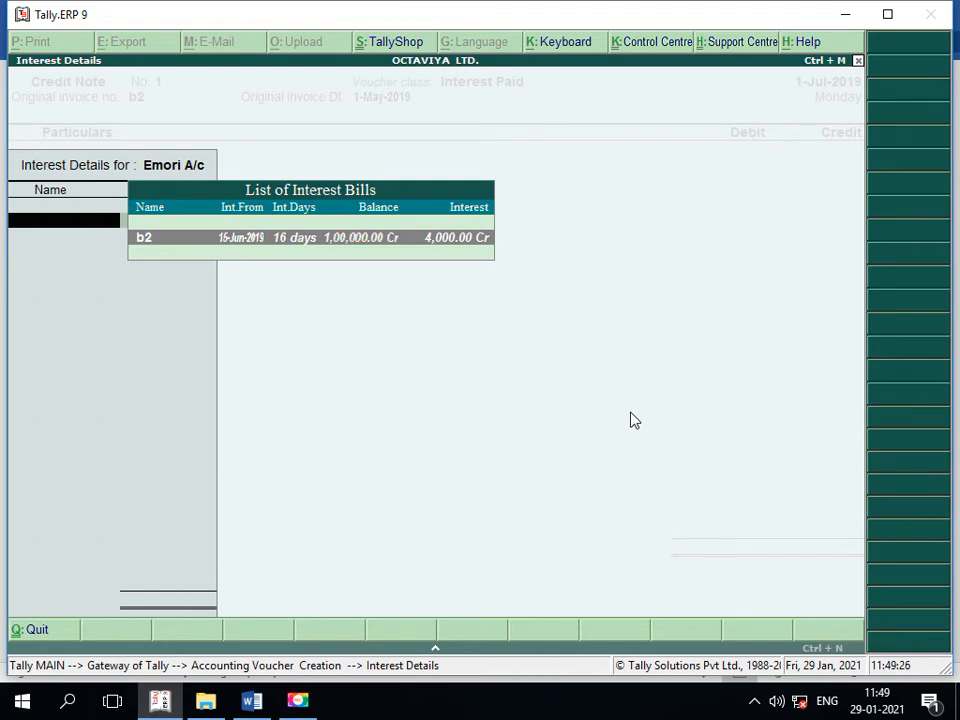
{"action": "key", "text": "Return"}
{"action": "key", "text": "Return"}
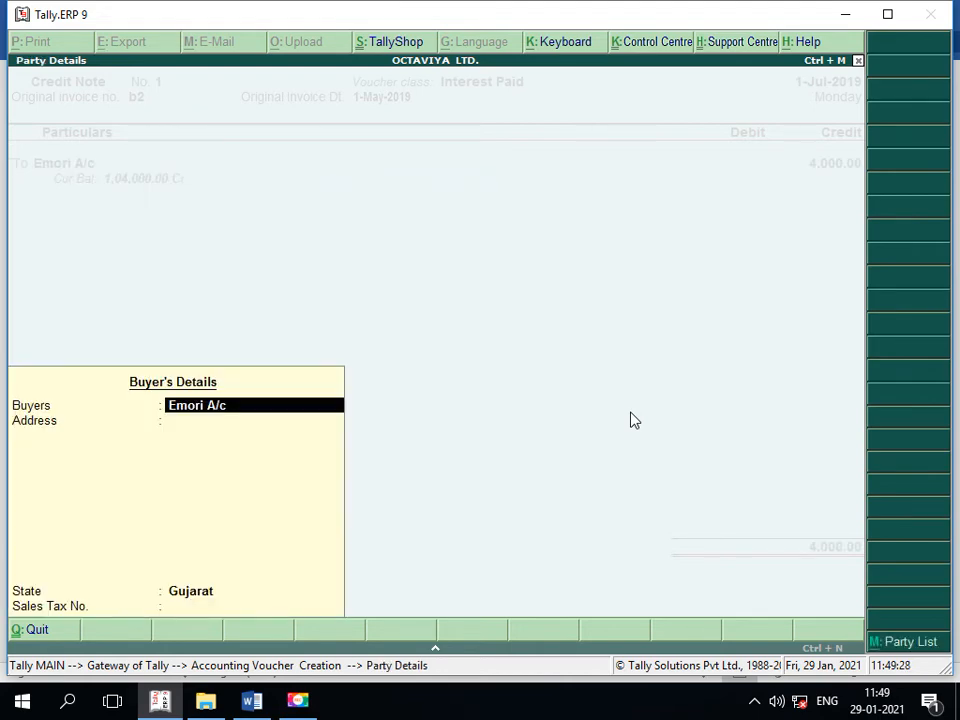
{"action": "key", "text": "Return"}
{"action": "key", "text": "Return"}
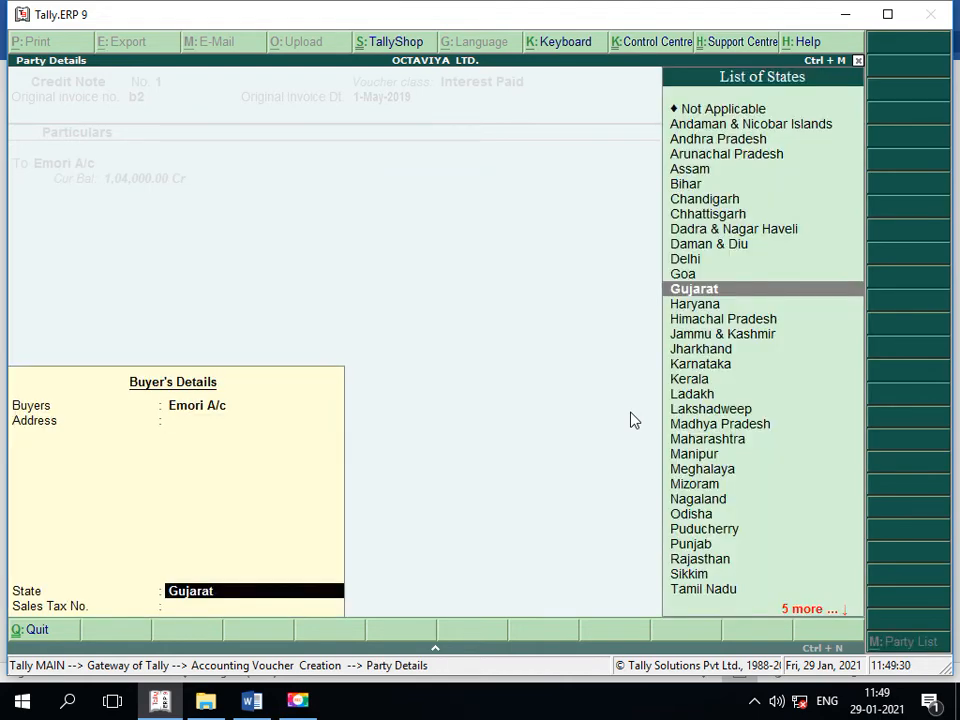
{"action": "key", "text": "Return"}
{"action": "key", "text": "Return"}
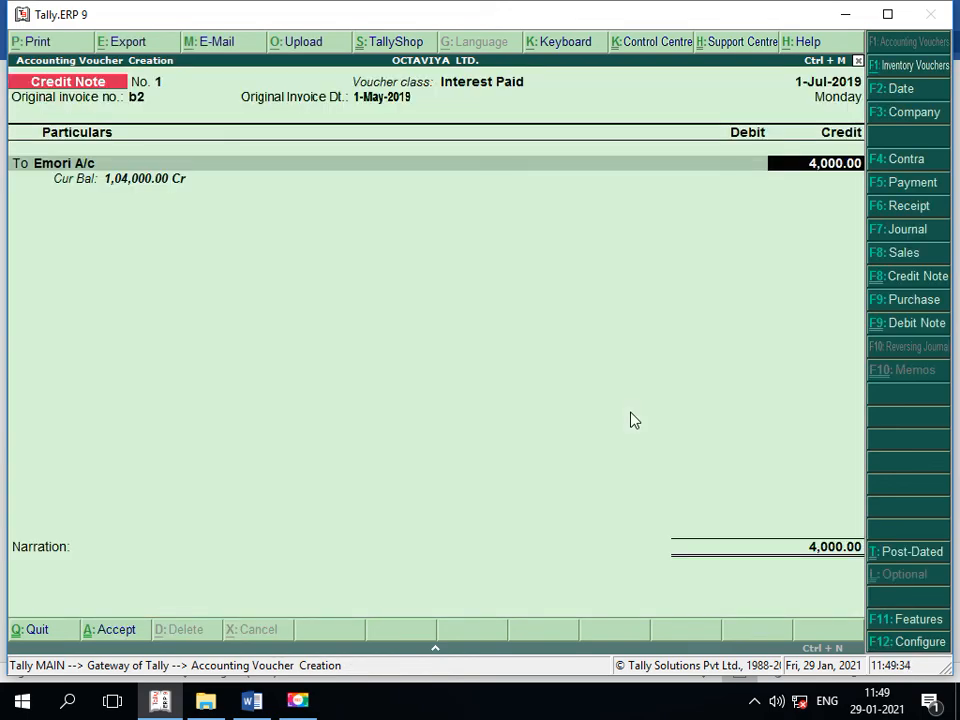
- Accept the supplier's 4,000.00 credit and allocate it bill-wise as New Ref 1 with no credit period
{"action": "key", "text": "Return"}
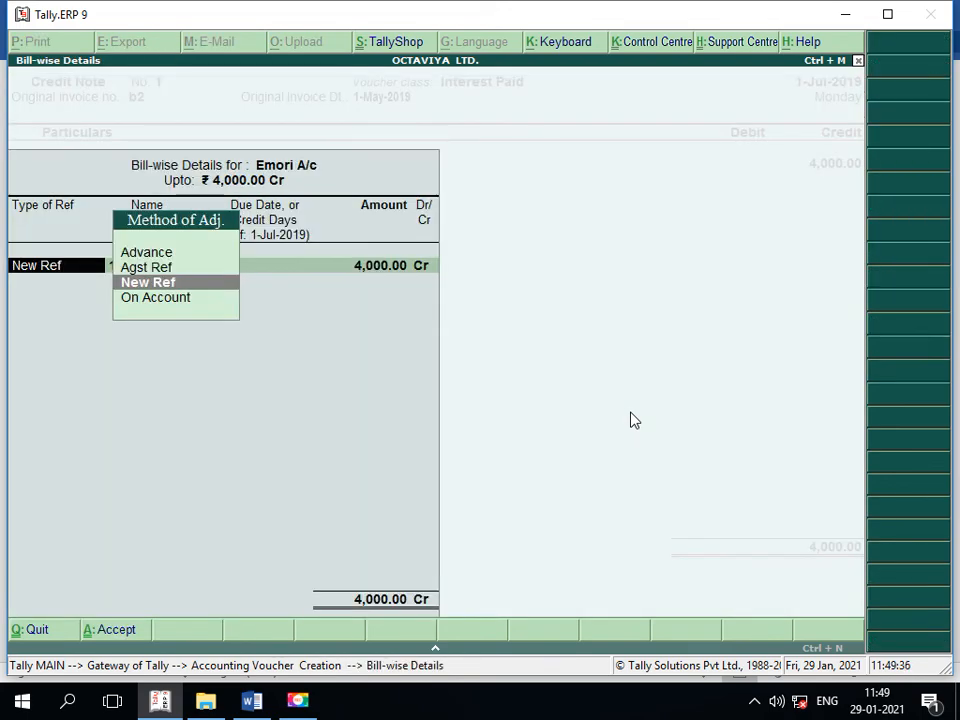
{"action": "key", "text": "Return"}
{"action": "key", "text": "Return"}
{"action": "key", "text": "Return"}
{"action": "key", "text": "Return"}
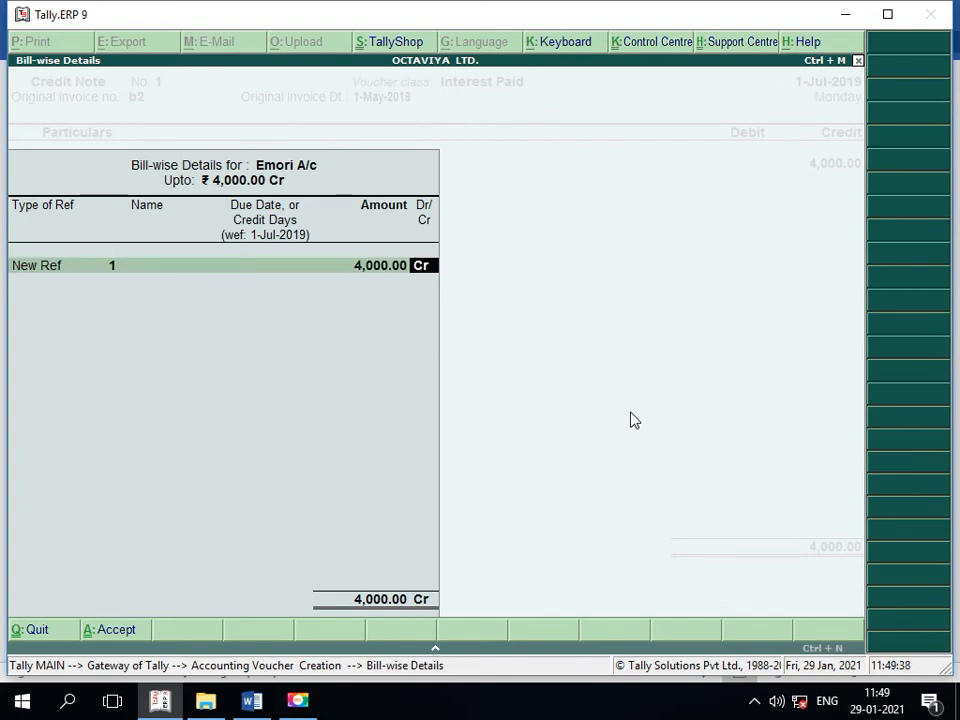
{"action": "key", "text": "Return"}
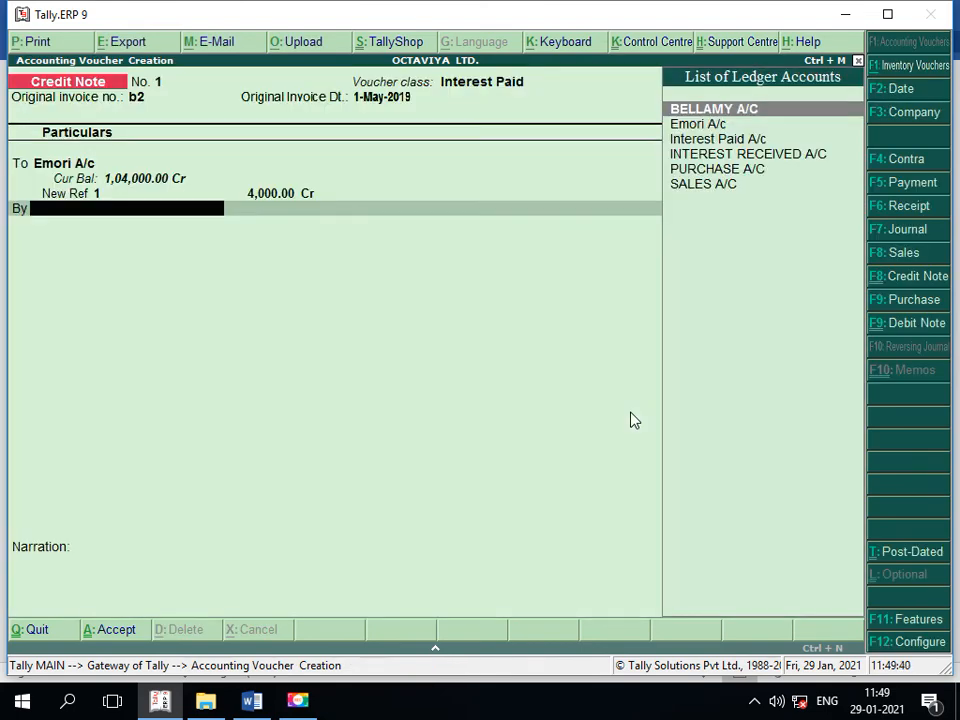
- Debit Interest Paid A/c with 4,000.00, save the credit note without a narration, and leave voucher entry
{"action": "key", "text": "Down"}
{"action": "key", "text": "Down"}
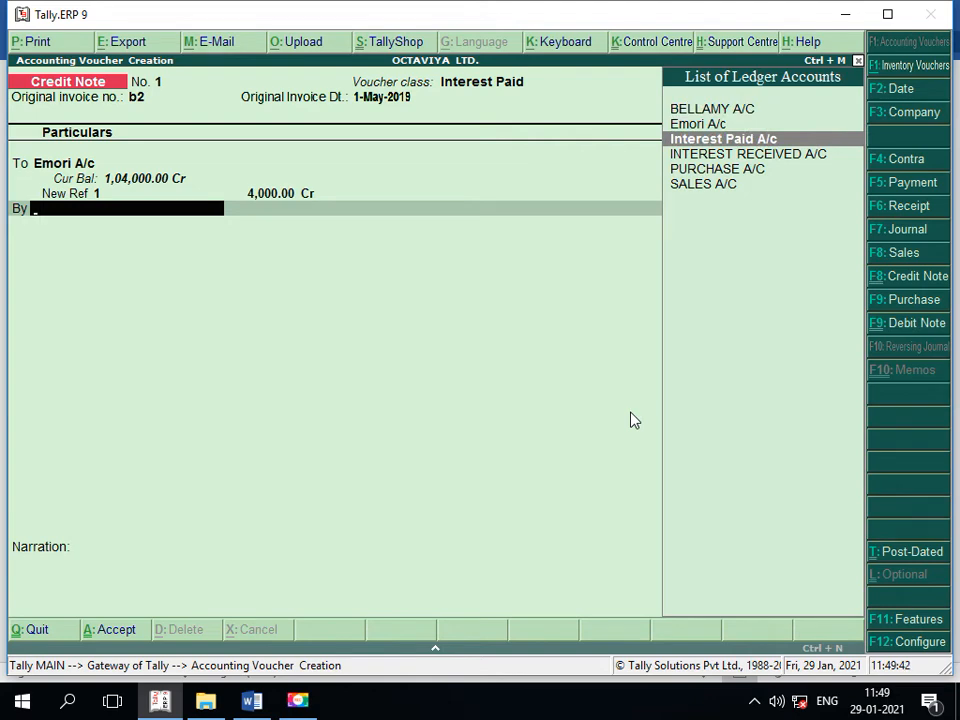
{"action": "key", "text": "Return"}
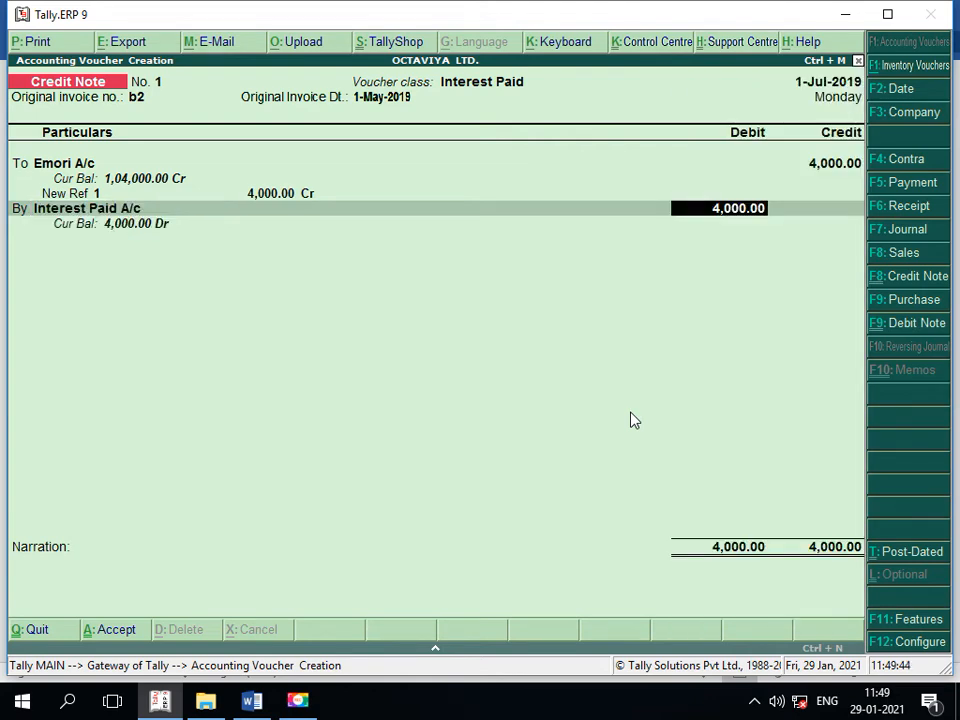
{"action": "key", "text": "Return"}
{"action": "key", "text": "Return"}
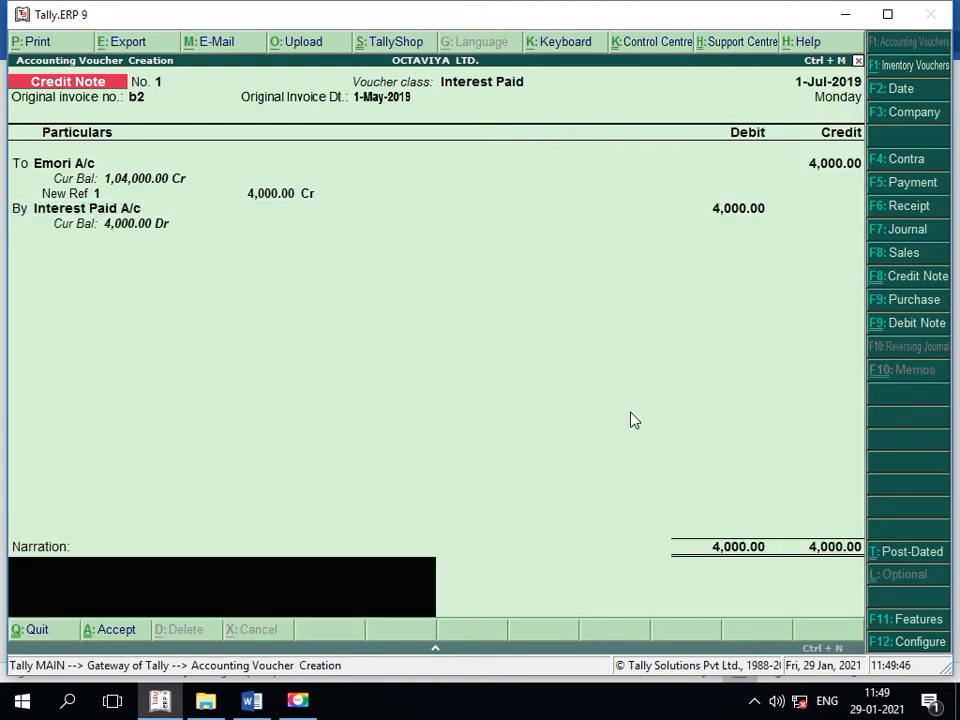
{"action": "key", "text": "Return"}
{"action": "key", "text": "y"}
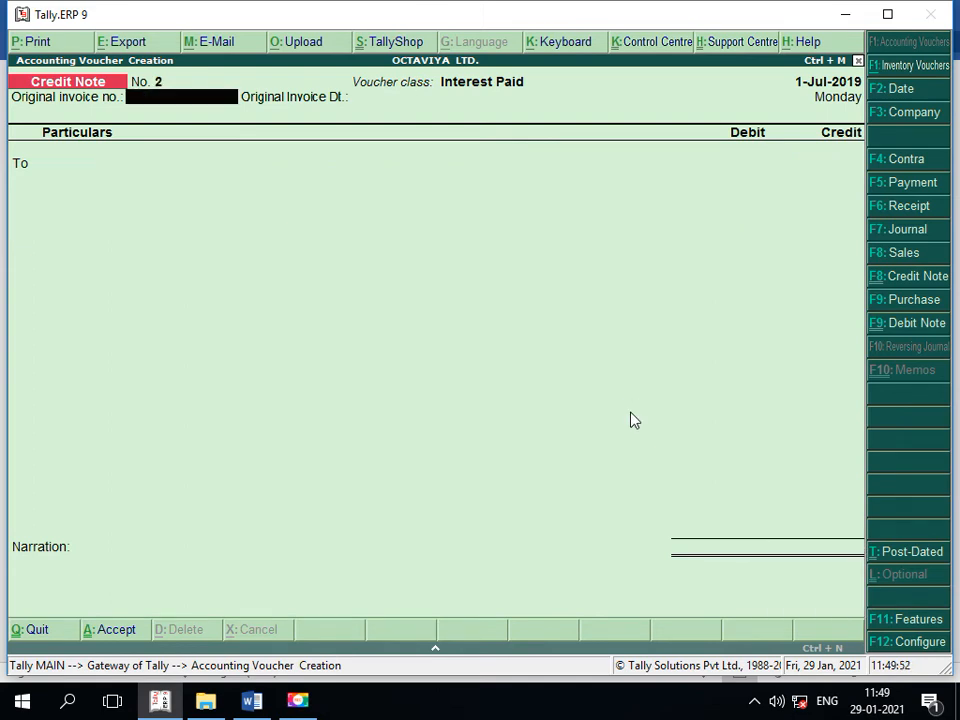
{"action": "key", "text": "Escape"}
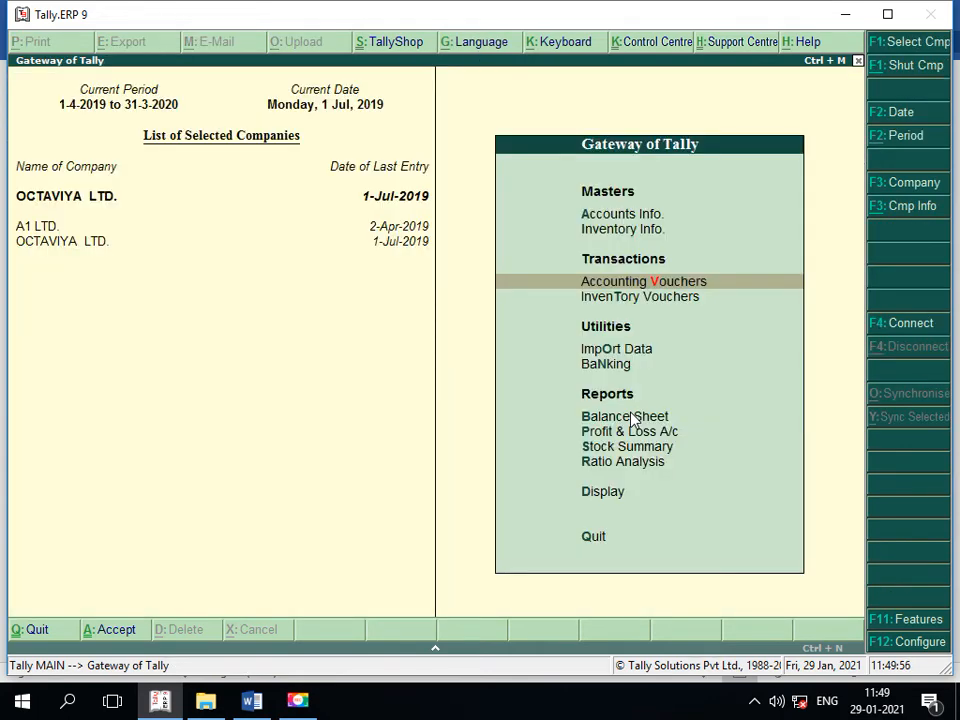
- Review the interest under Indirect Expenses in the Profit & Loss A/c, and close the report
{"action": "key", "text": "Down"}
{"action": "key", "text": "Down"}
{"action": "key", "text": "Down"}
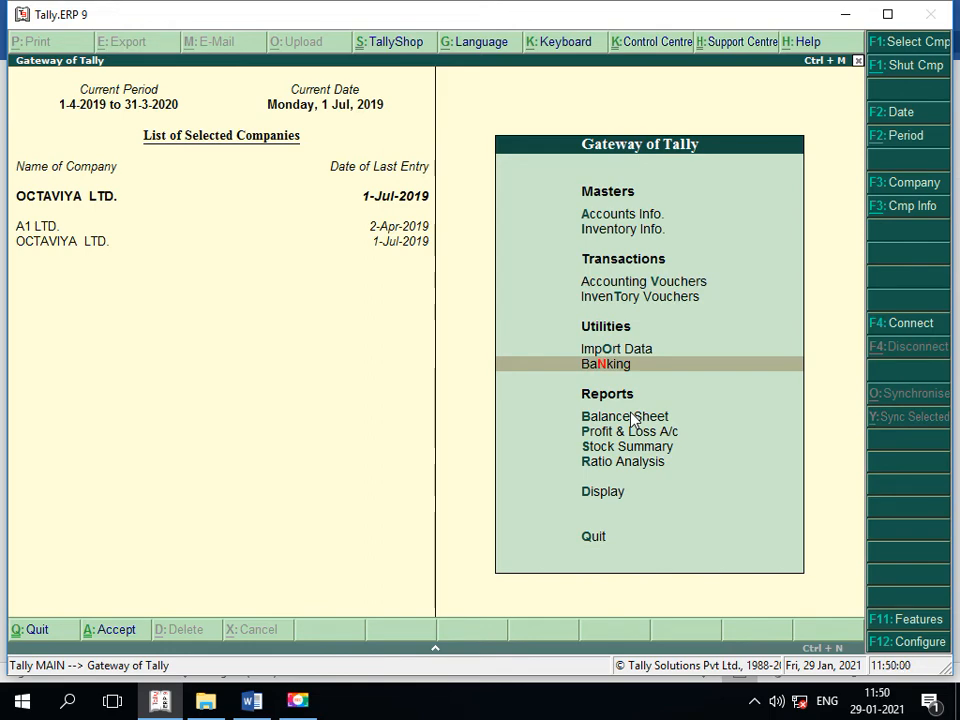
{"action": "key", "text": "Down"}
{"action": "key", "text": "Down"}
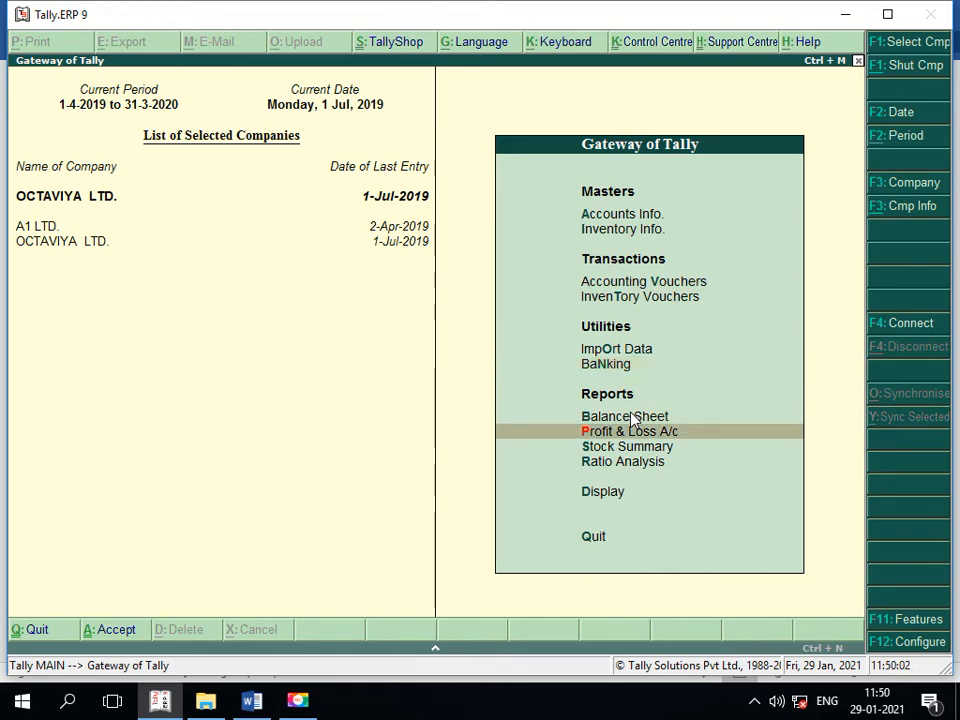
{"action": "key", "text": "Return"}
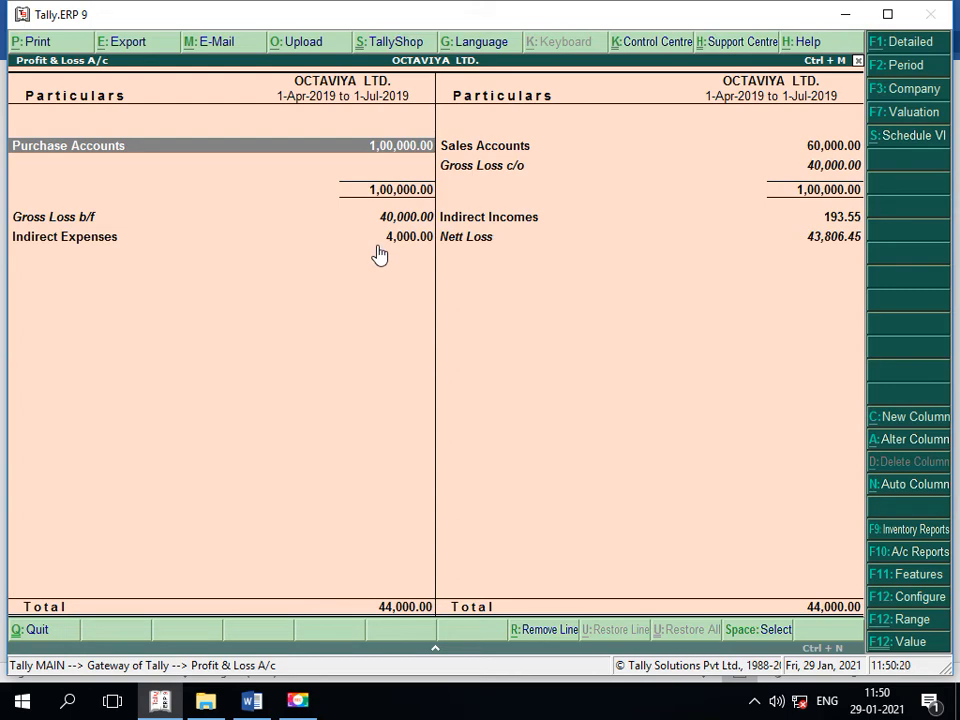
{"action": "key", "text": "Escape"}
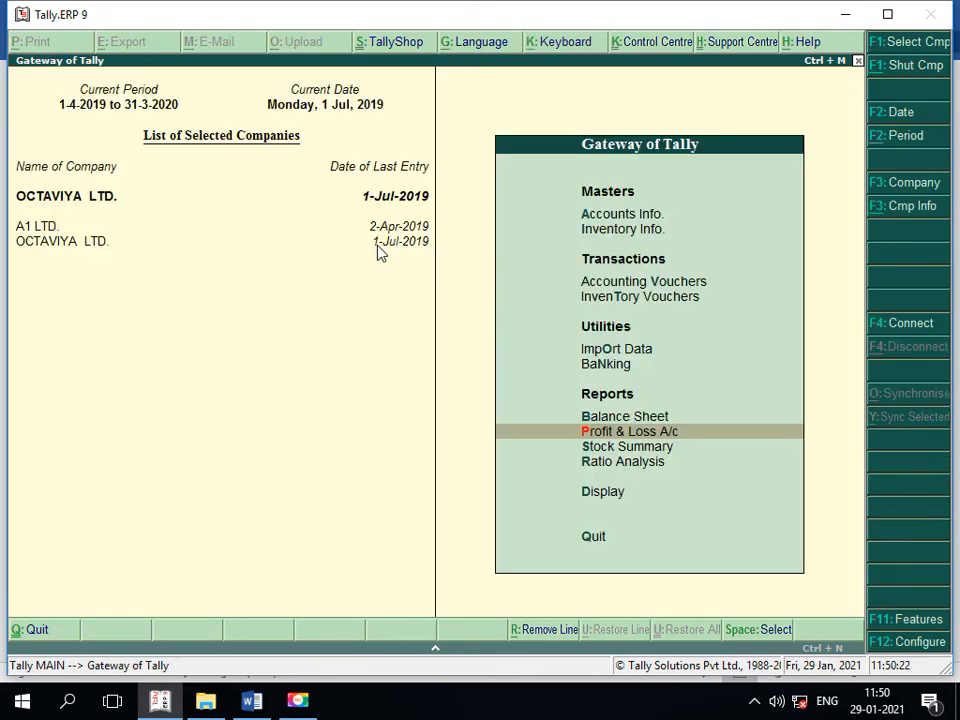
- Drill down from the Balance Sheet's Current Liabilities through Sundry Creditors to the supplier's monthly summary, and return to the Gateway of Tally
{"action": "key", "text": "Up"}
{"action": "key", "text": "Return"}
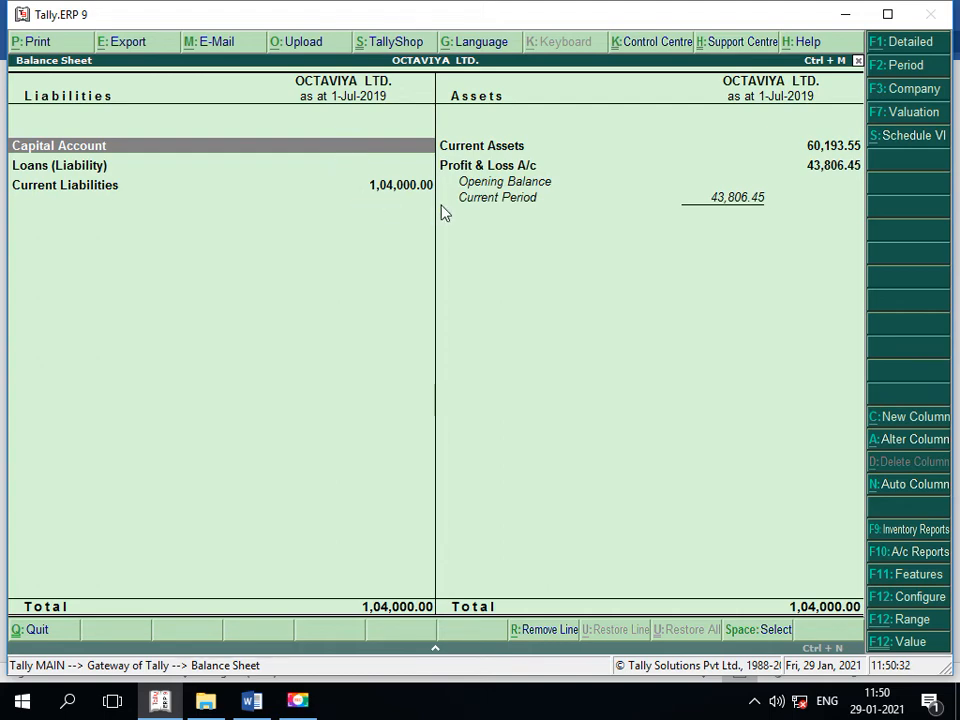
{"action": "key", "text": "Down"}
{"action": "key", "text": "Down"}
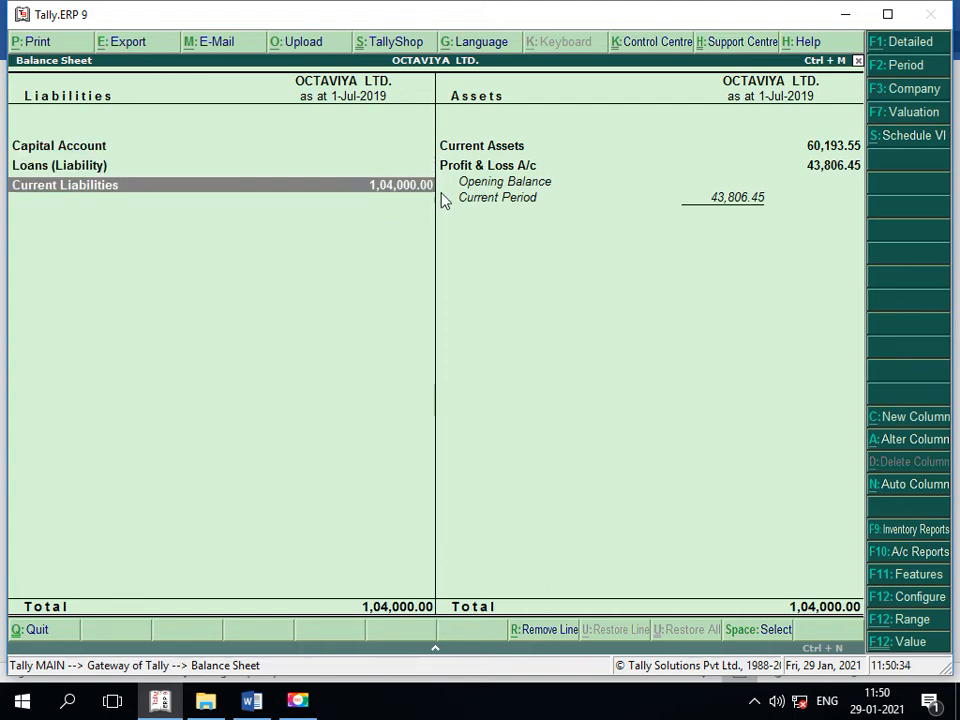
{"action": "key", "text": "Return"}
{"action": "key", "text": "Return"}
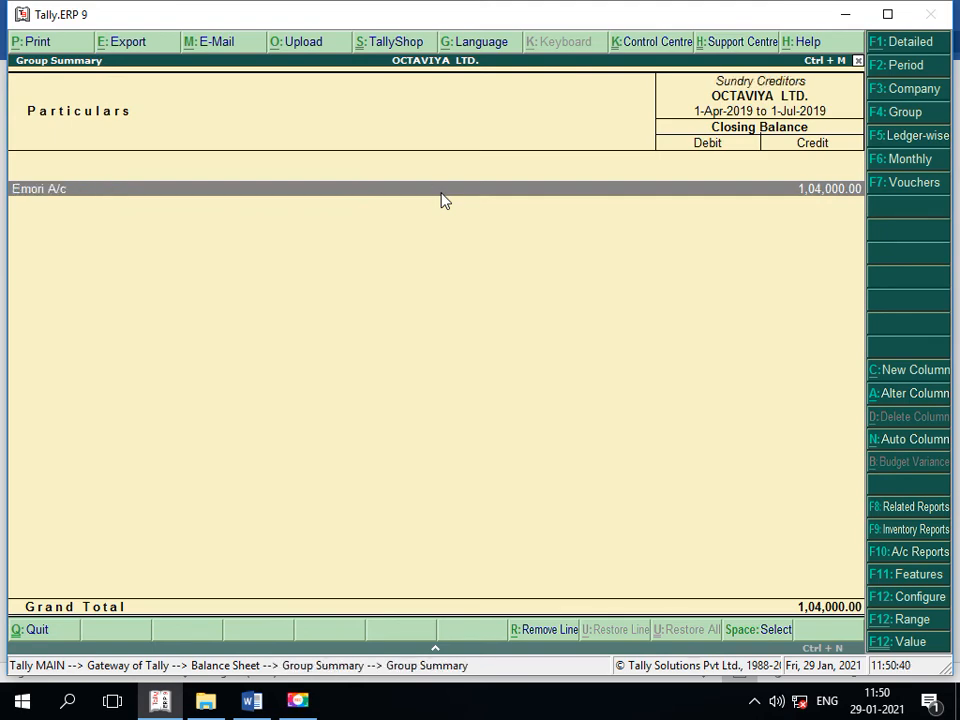
{"action": "key", "text": "Return"}
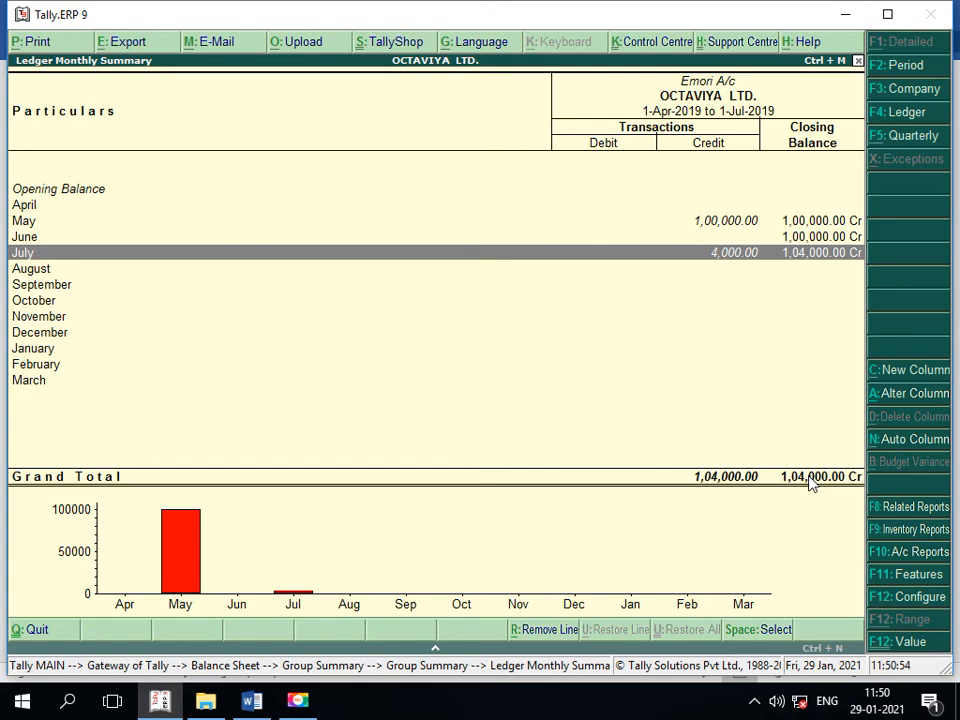
{"action": "key", "text": "Escape"}
{"action": "key", "text": "Escape"}
{"action": "key", "text": "Escape"}
{"action": "key", "text": "Escape"}
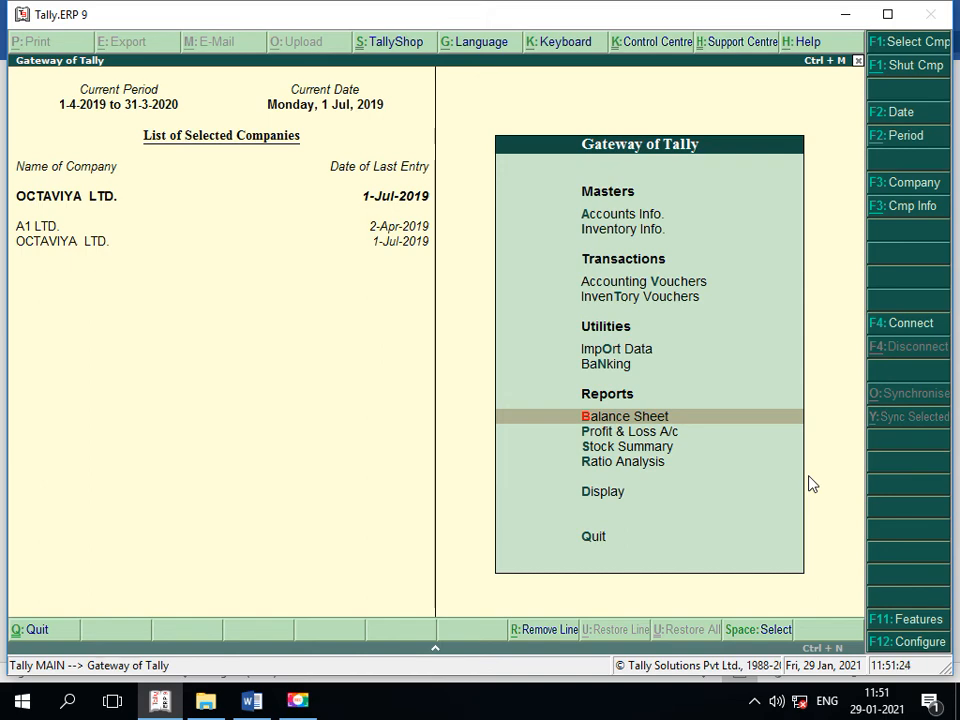
- Switch to the TALLY PRACTICE EXAMPLES document in Word and view question Q.8 under Budget and Control
{"action": "key", "text": "alt+Tab"}
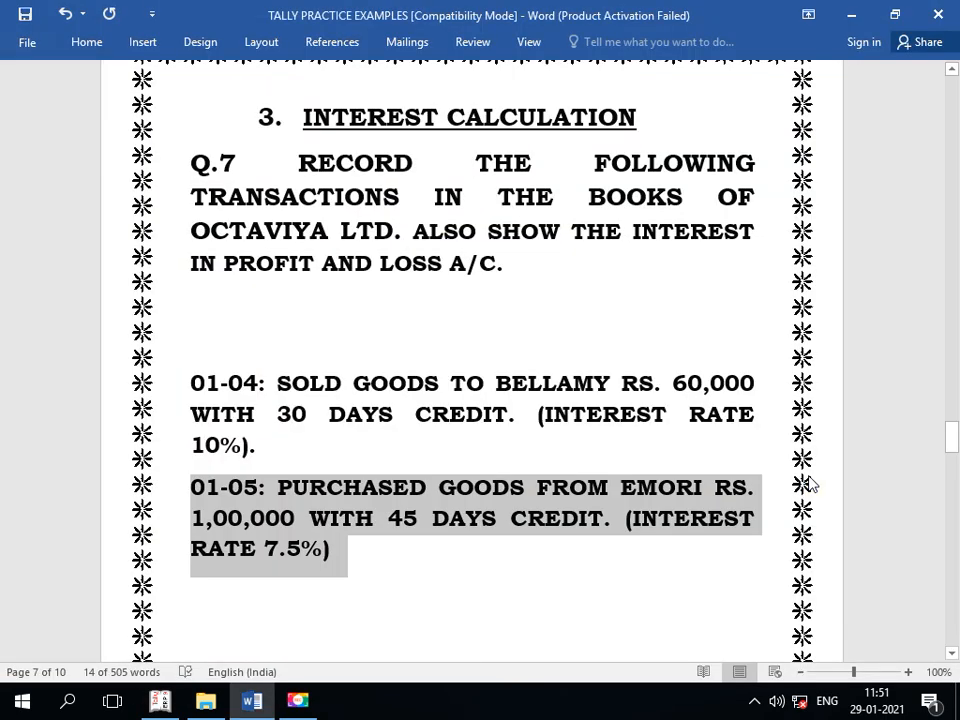
{"action": "left_click", "coordinate": [558, 578]}
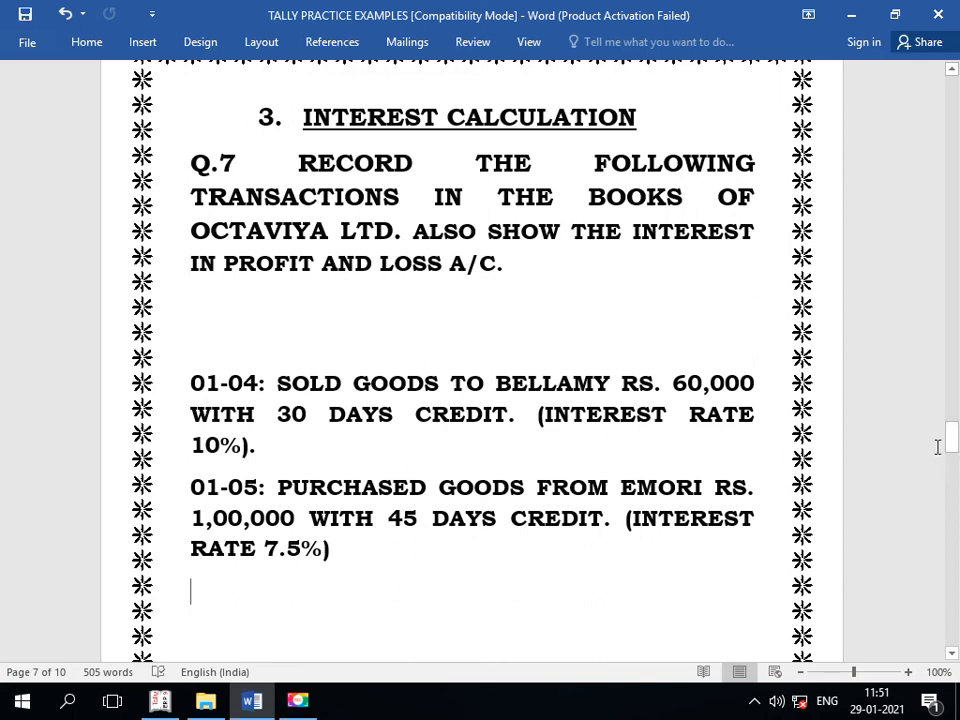
{"action": "left_click_drag", "start_coordinate": [953, 440], "coordinate": [953, 557]}
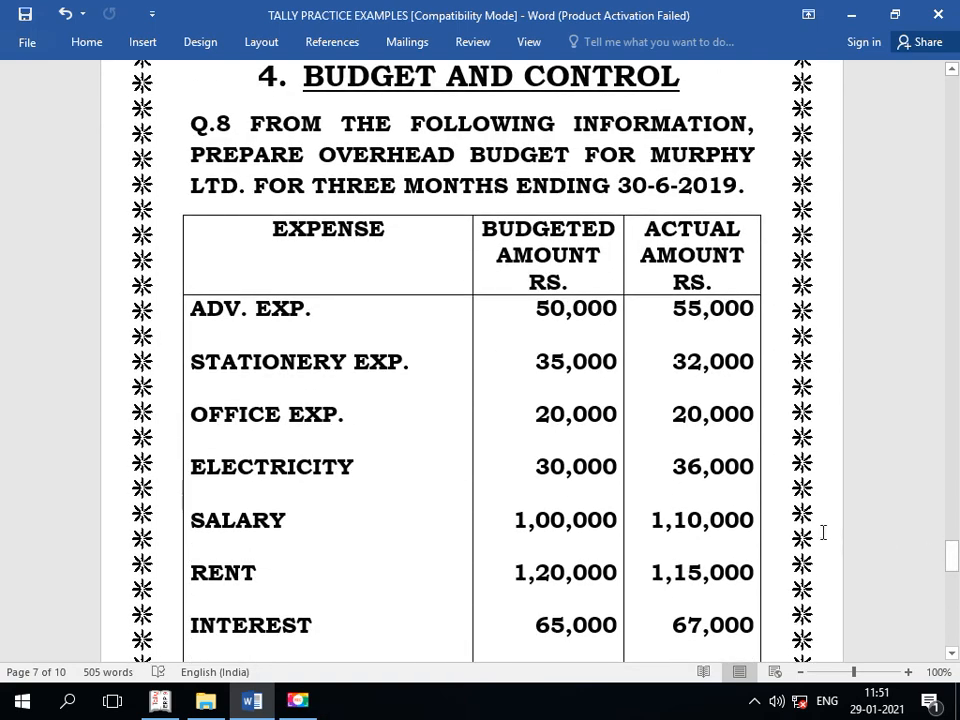